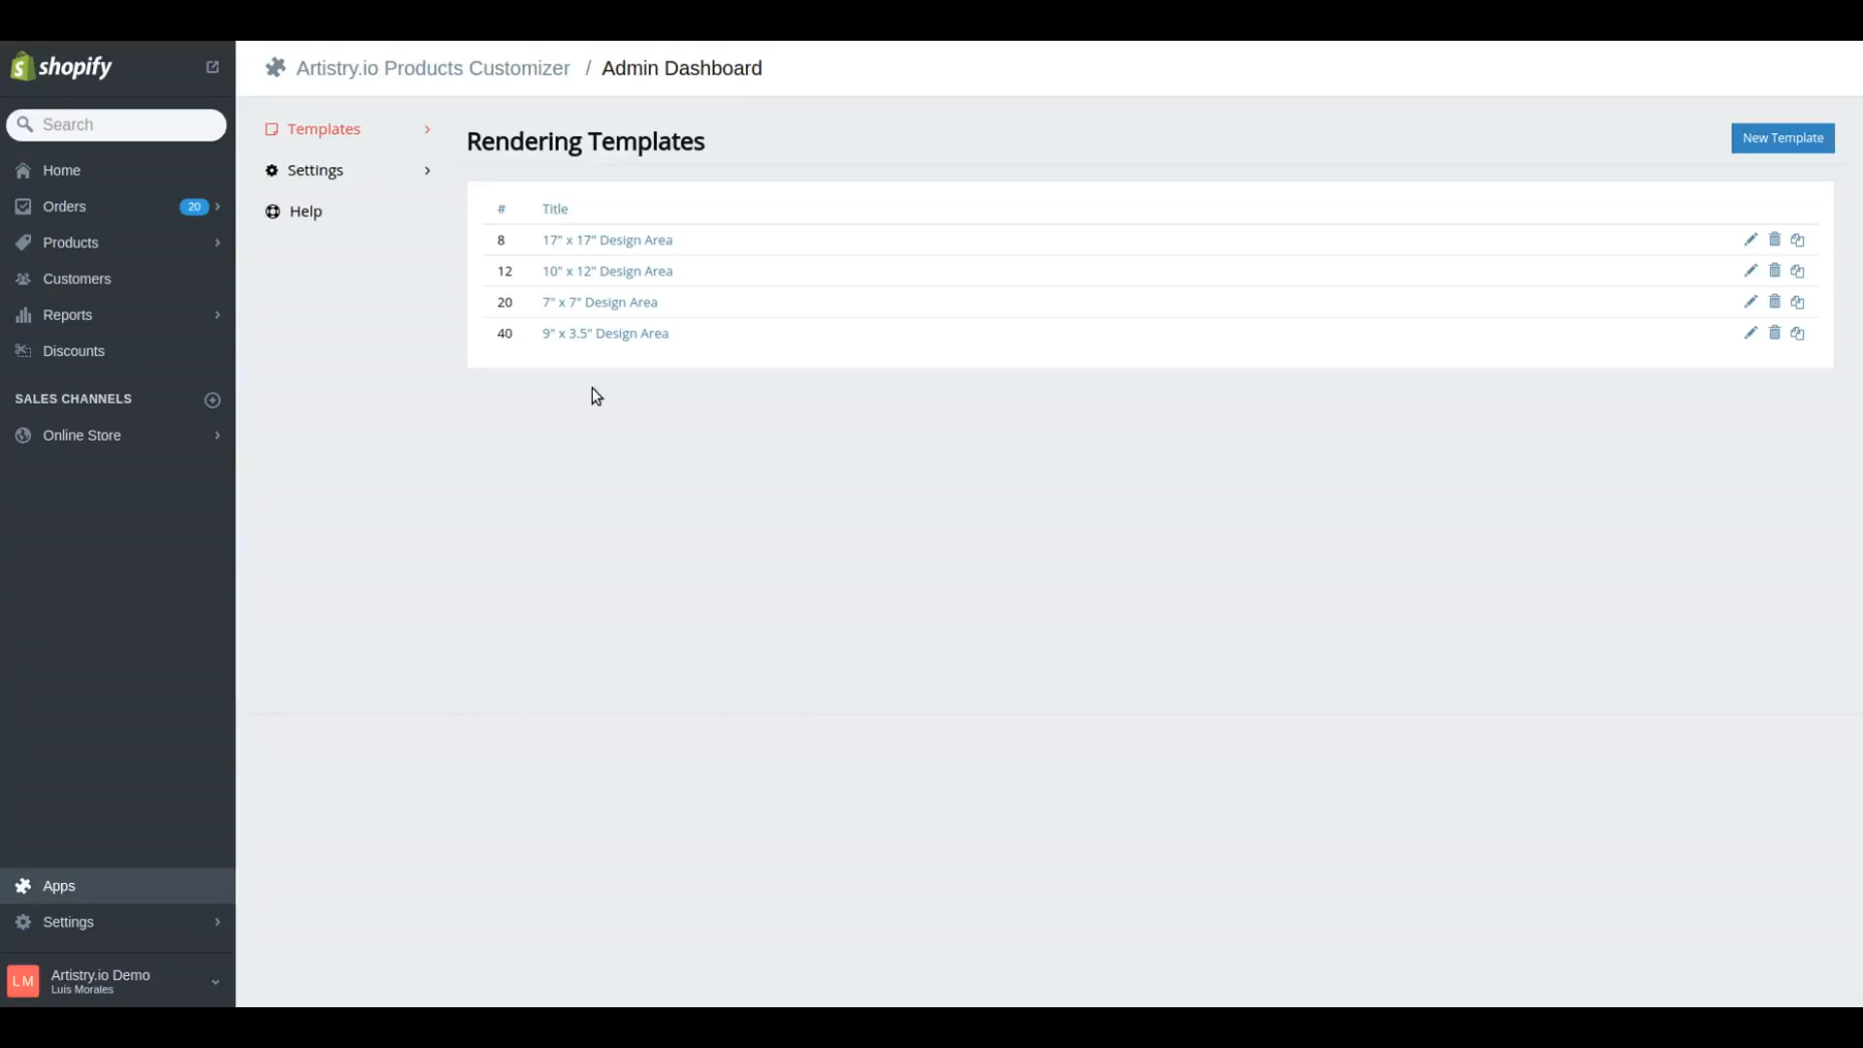
# Open the "It's Love" product template for editing and go to its customizations designer
pyautogui.click(461, 143)
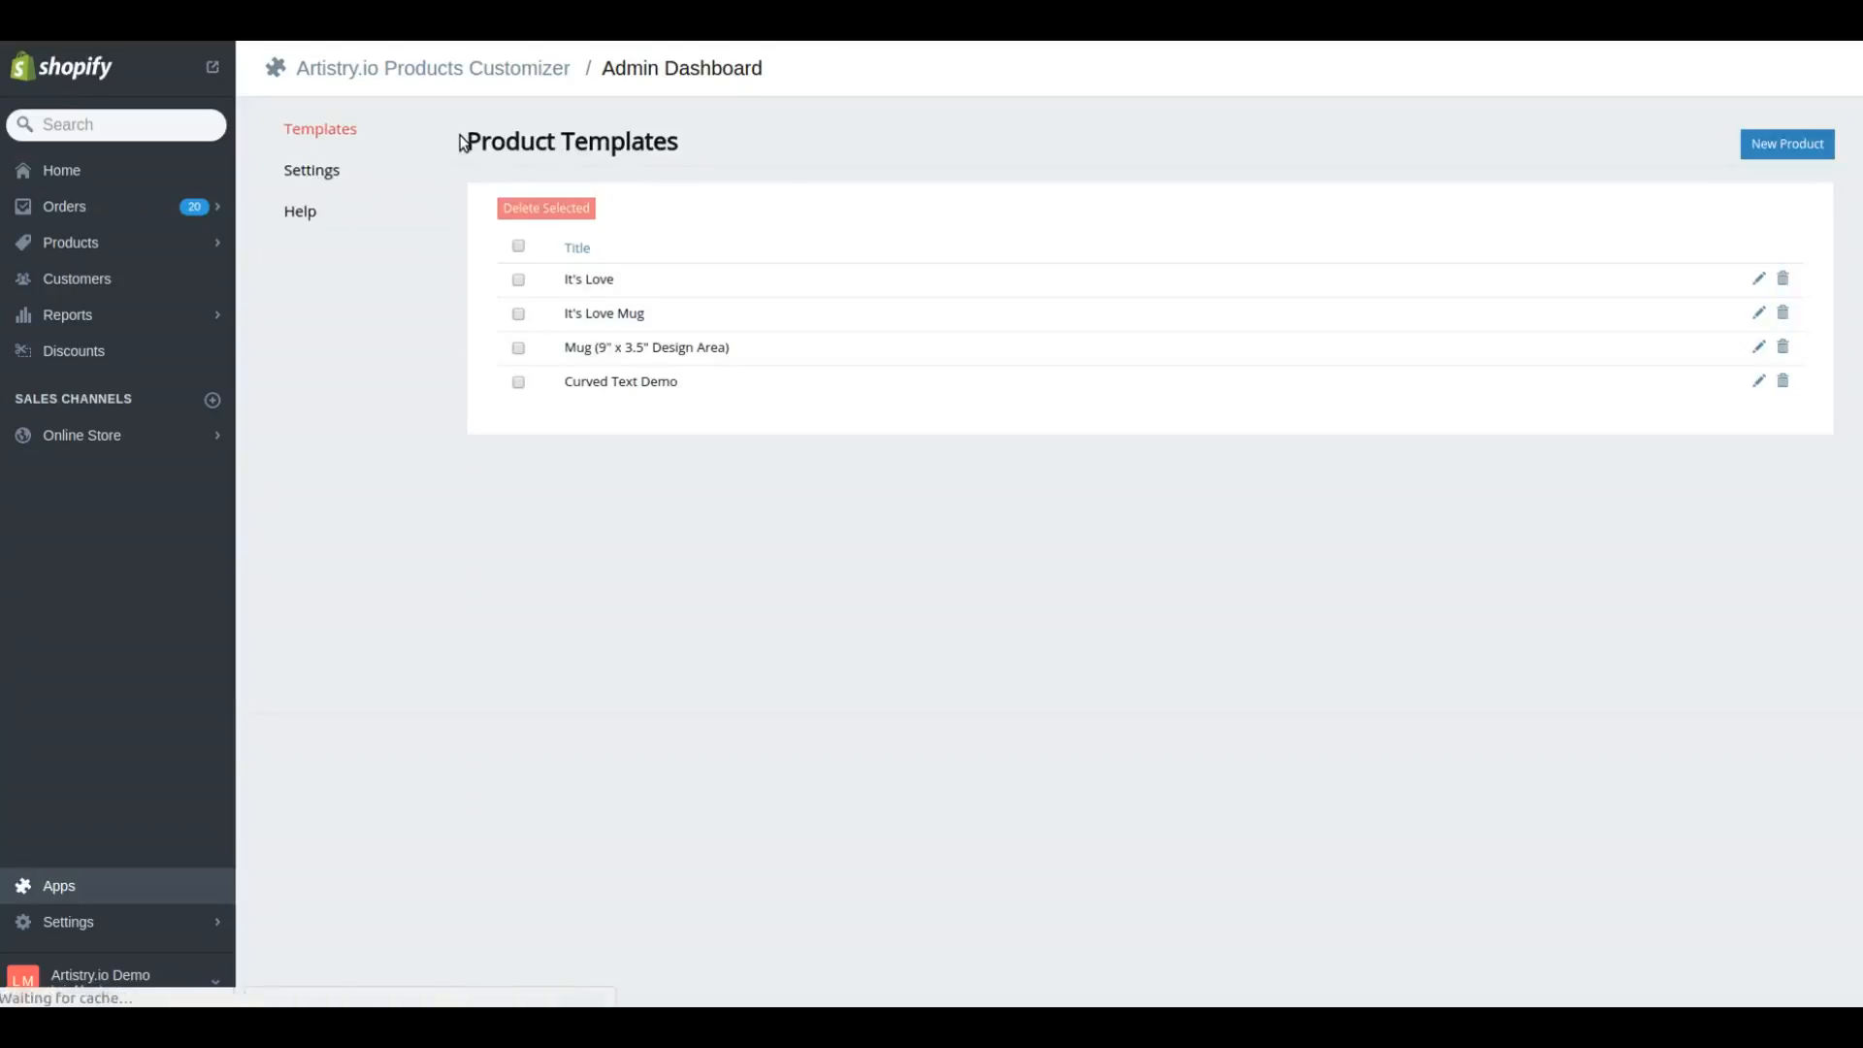
pyautogui.click(1760, 278)
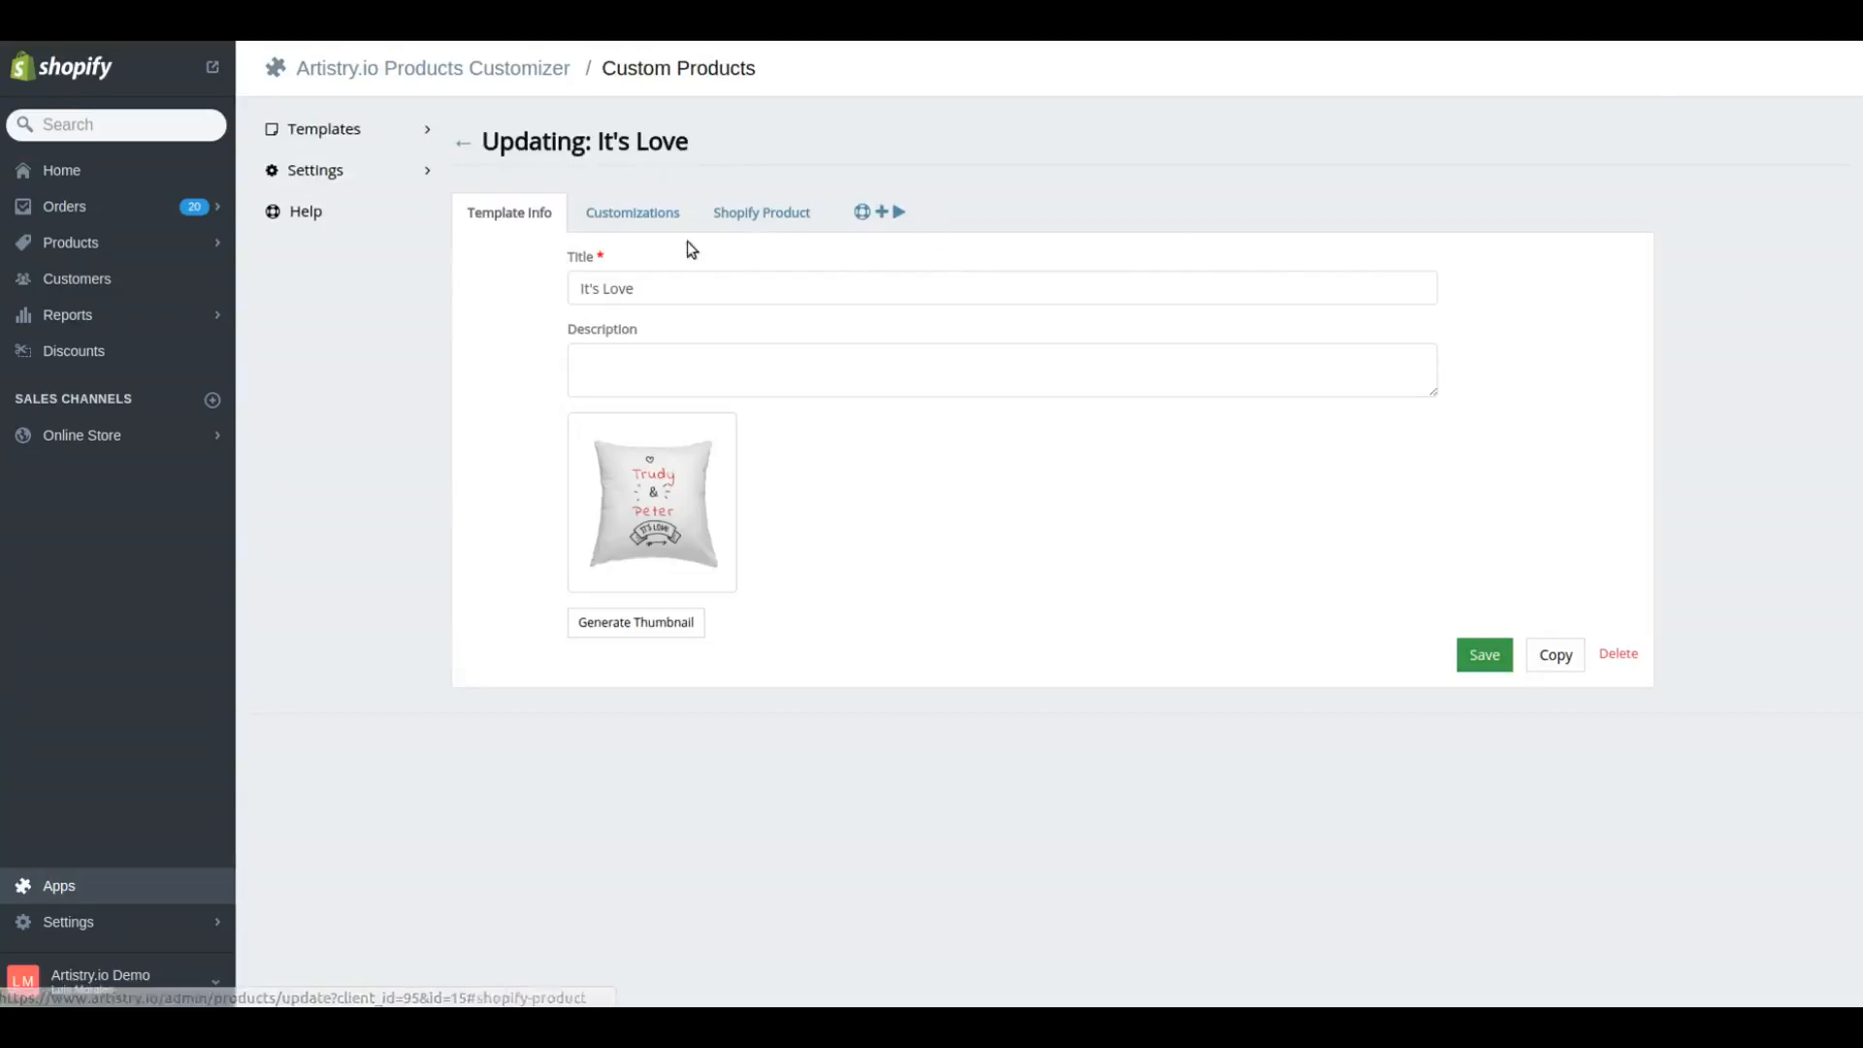
pyautogui.click(642, 214)
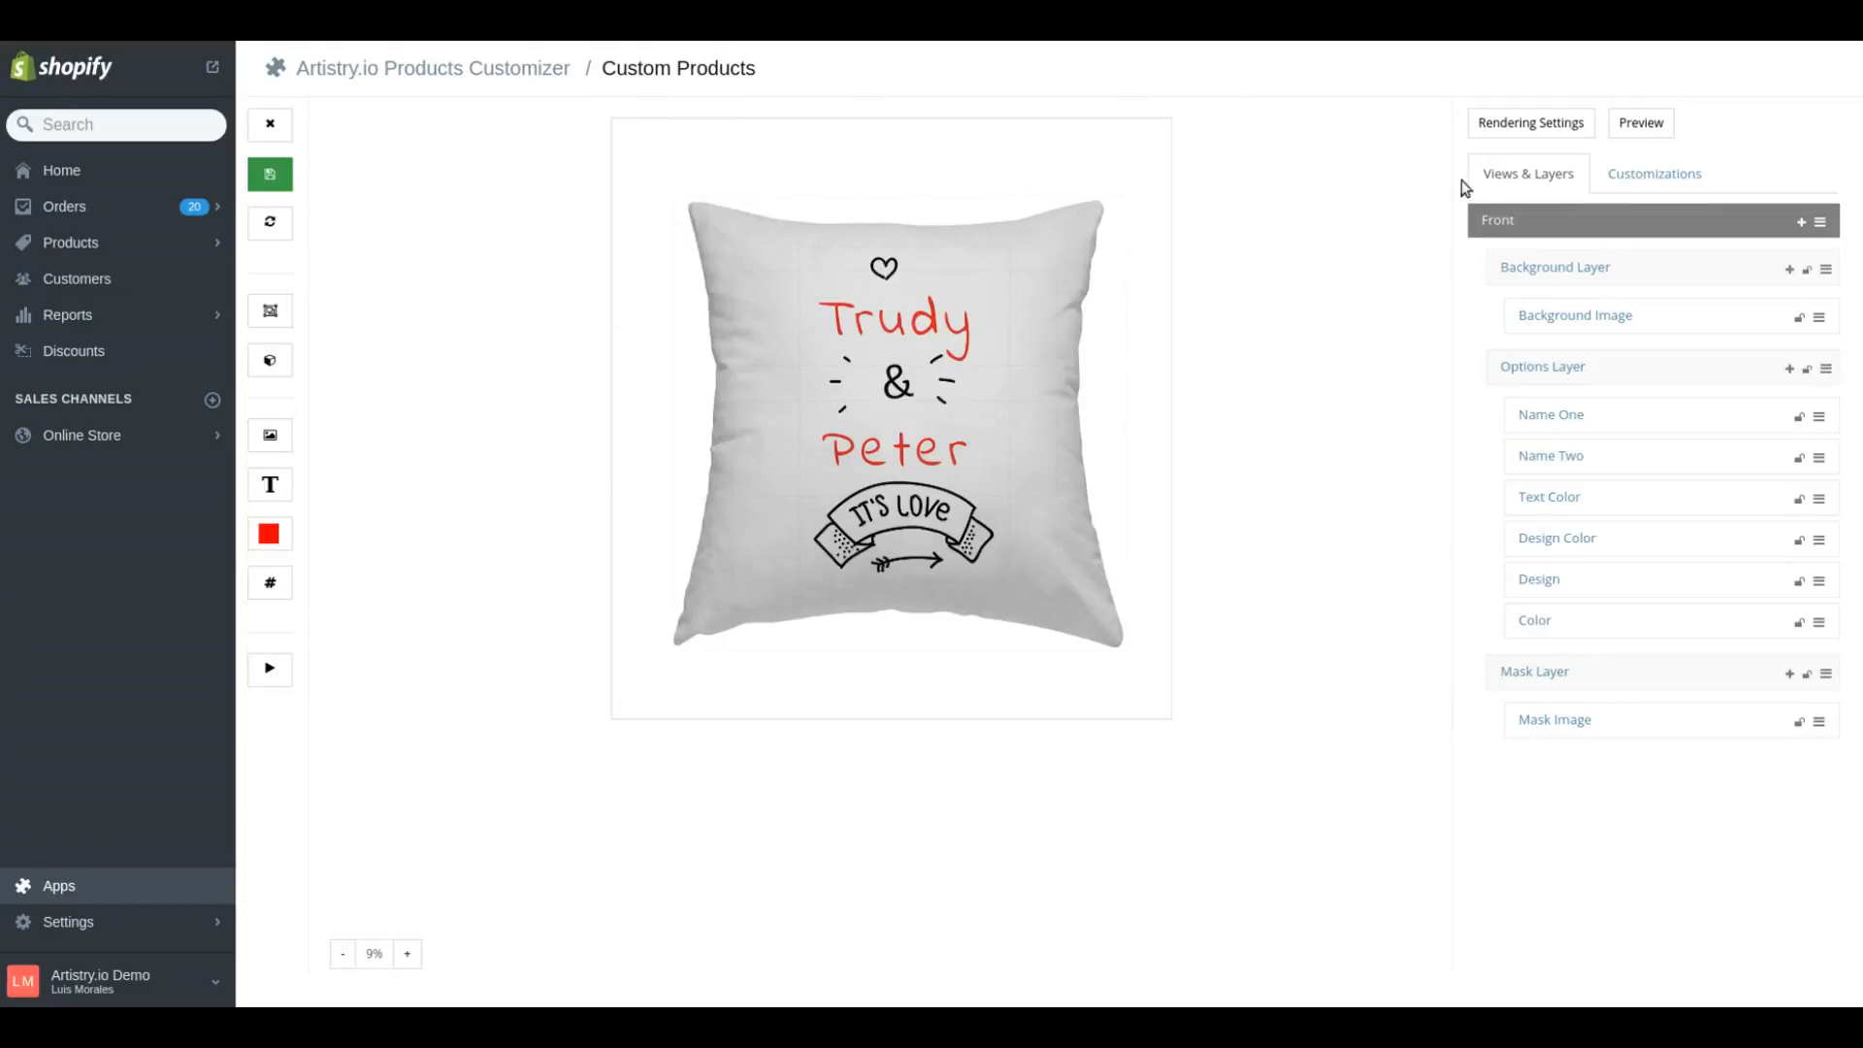
# Examine the dimensions of the Front view and the size and position of the Options Layer
pyautogui.click(1490, 217)
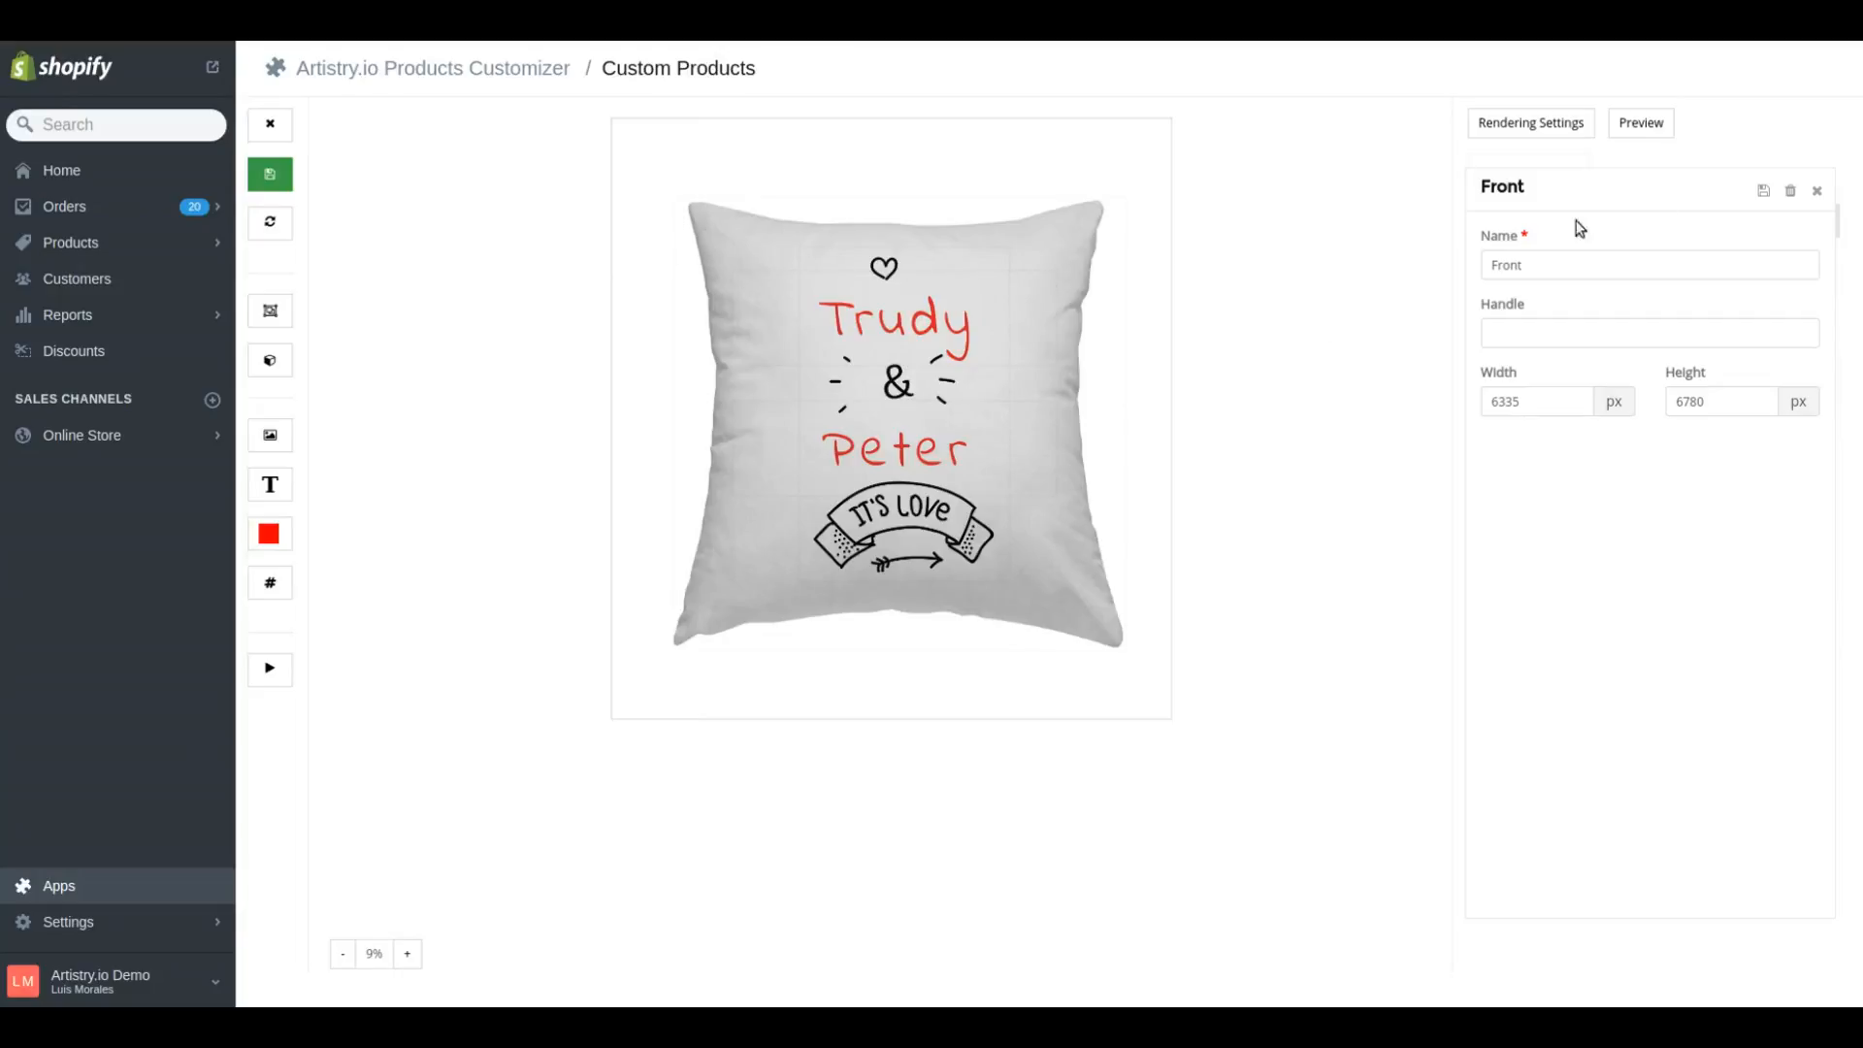
pyautogui.click(1817, 190)
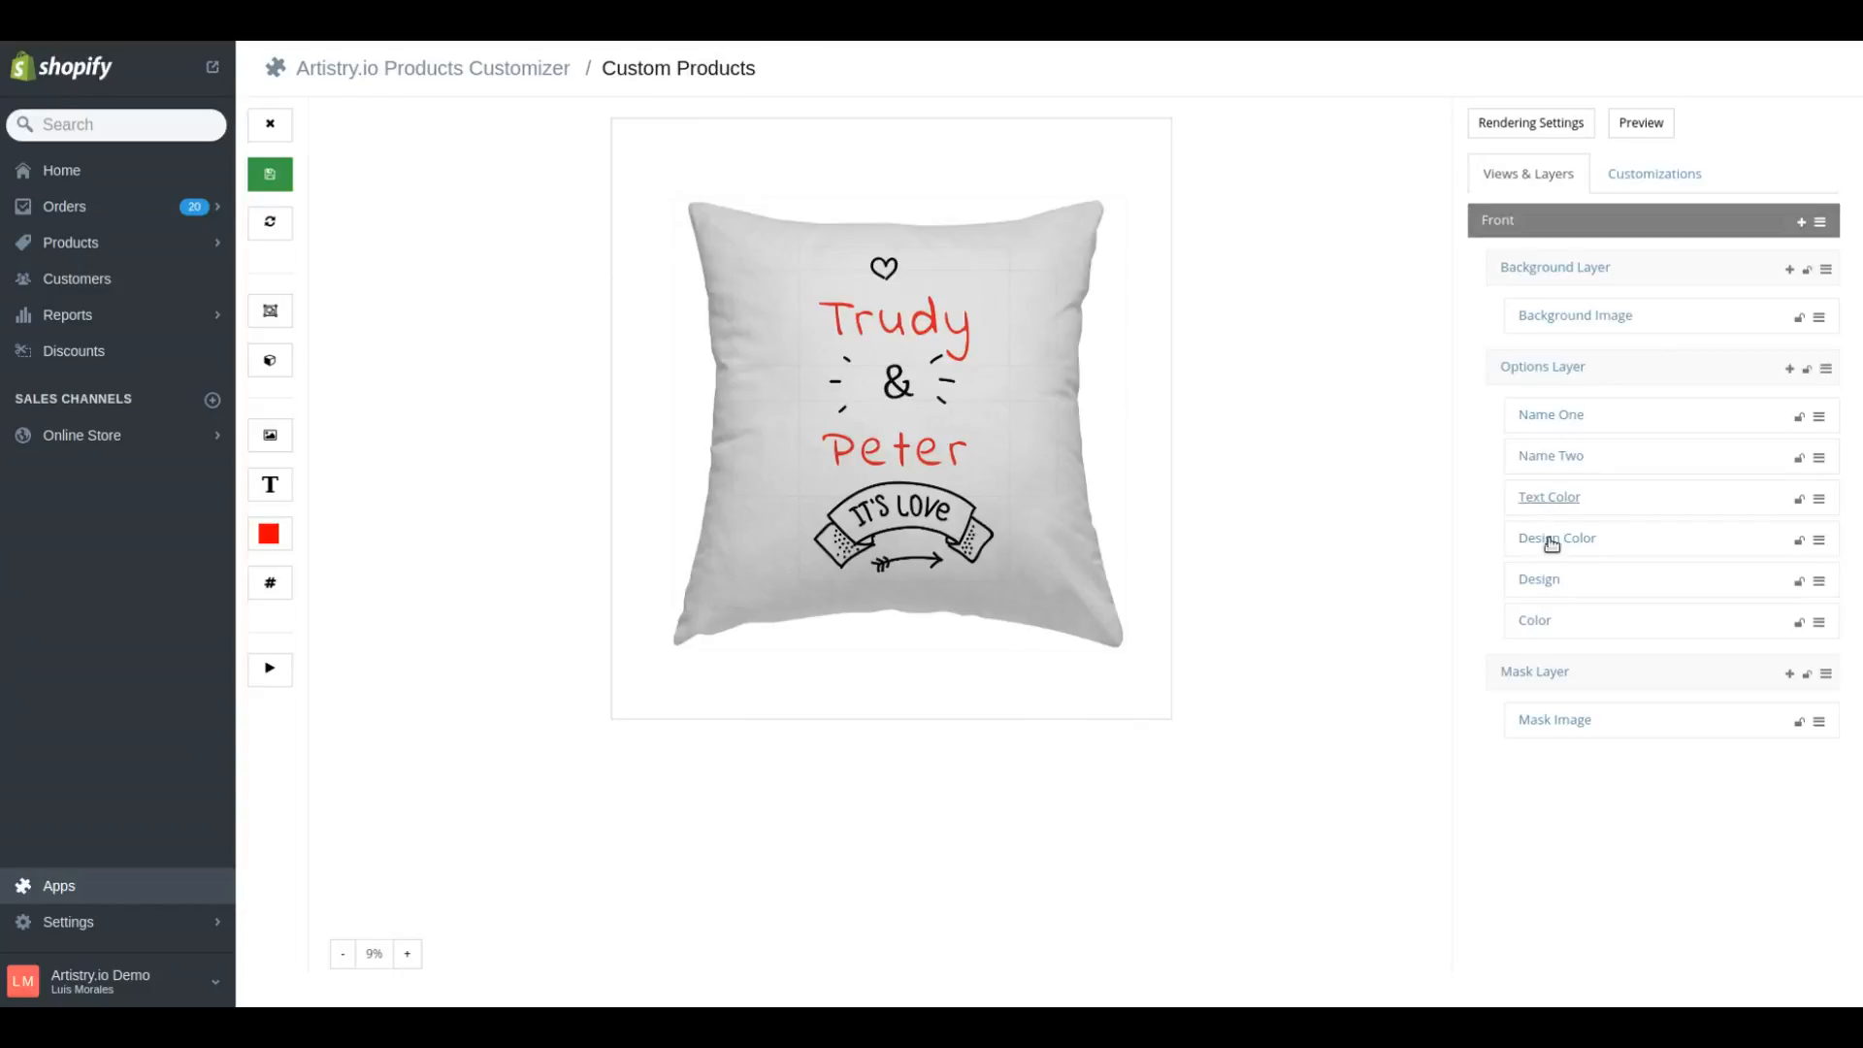
pyautogui.click(1559, 367)
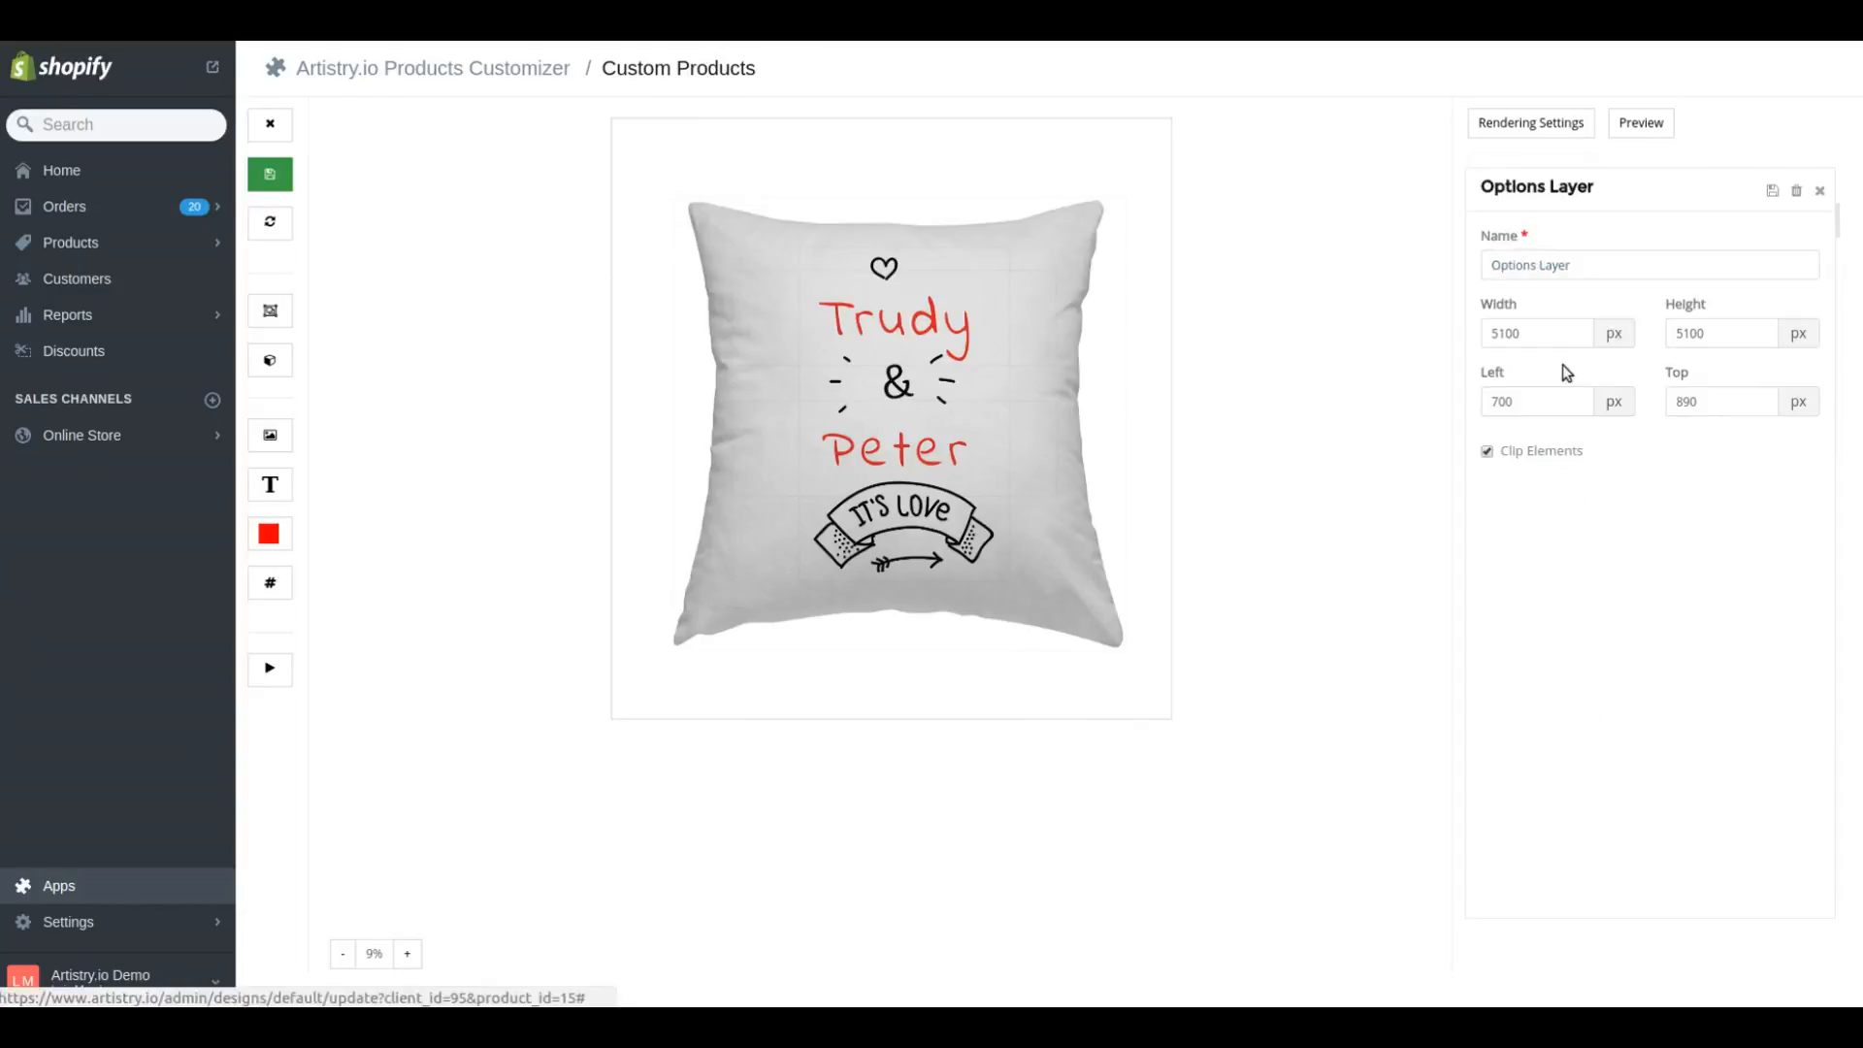
pyautogui.doubleClick(1546, 336)
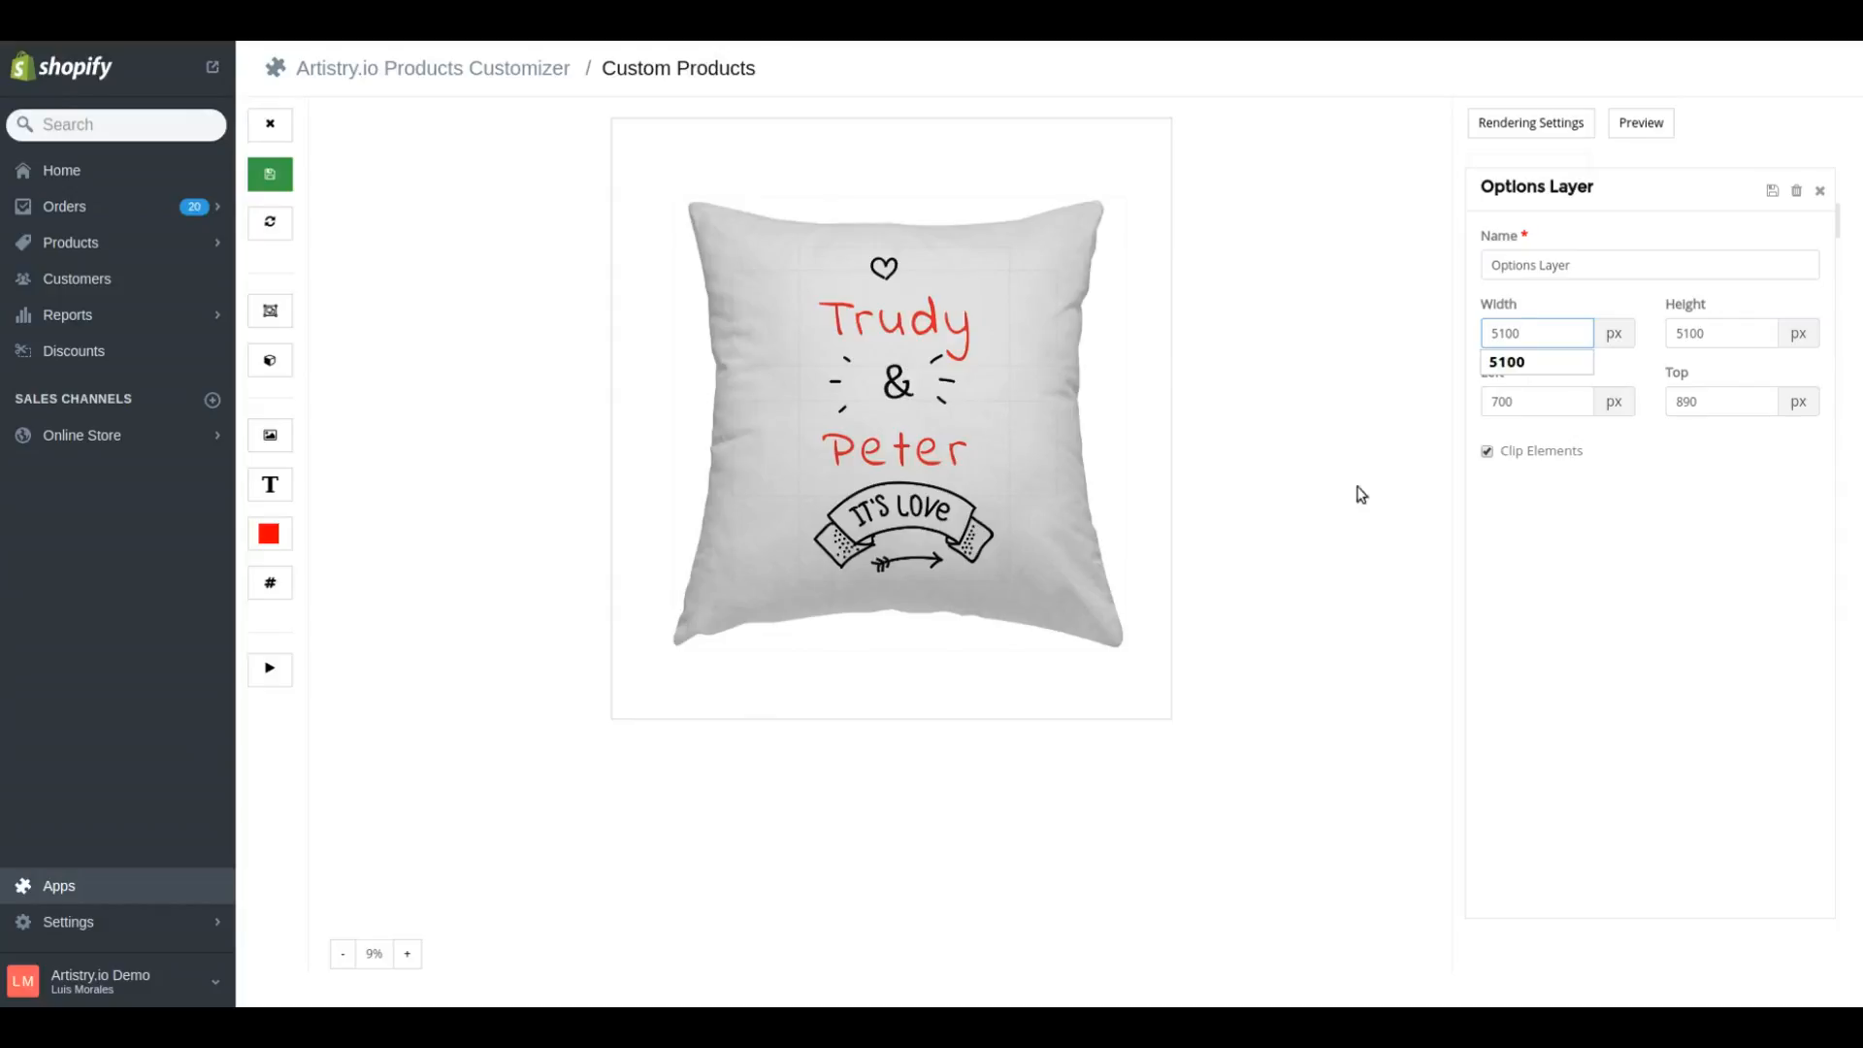
pyautogui.click(1820, 191)
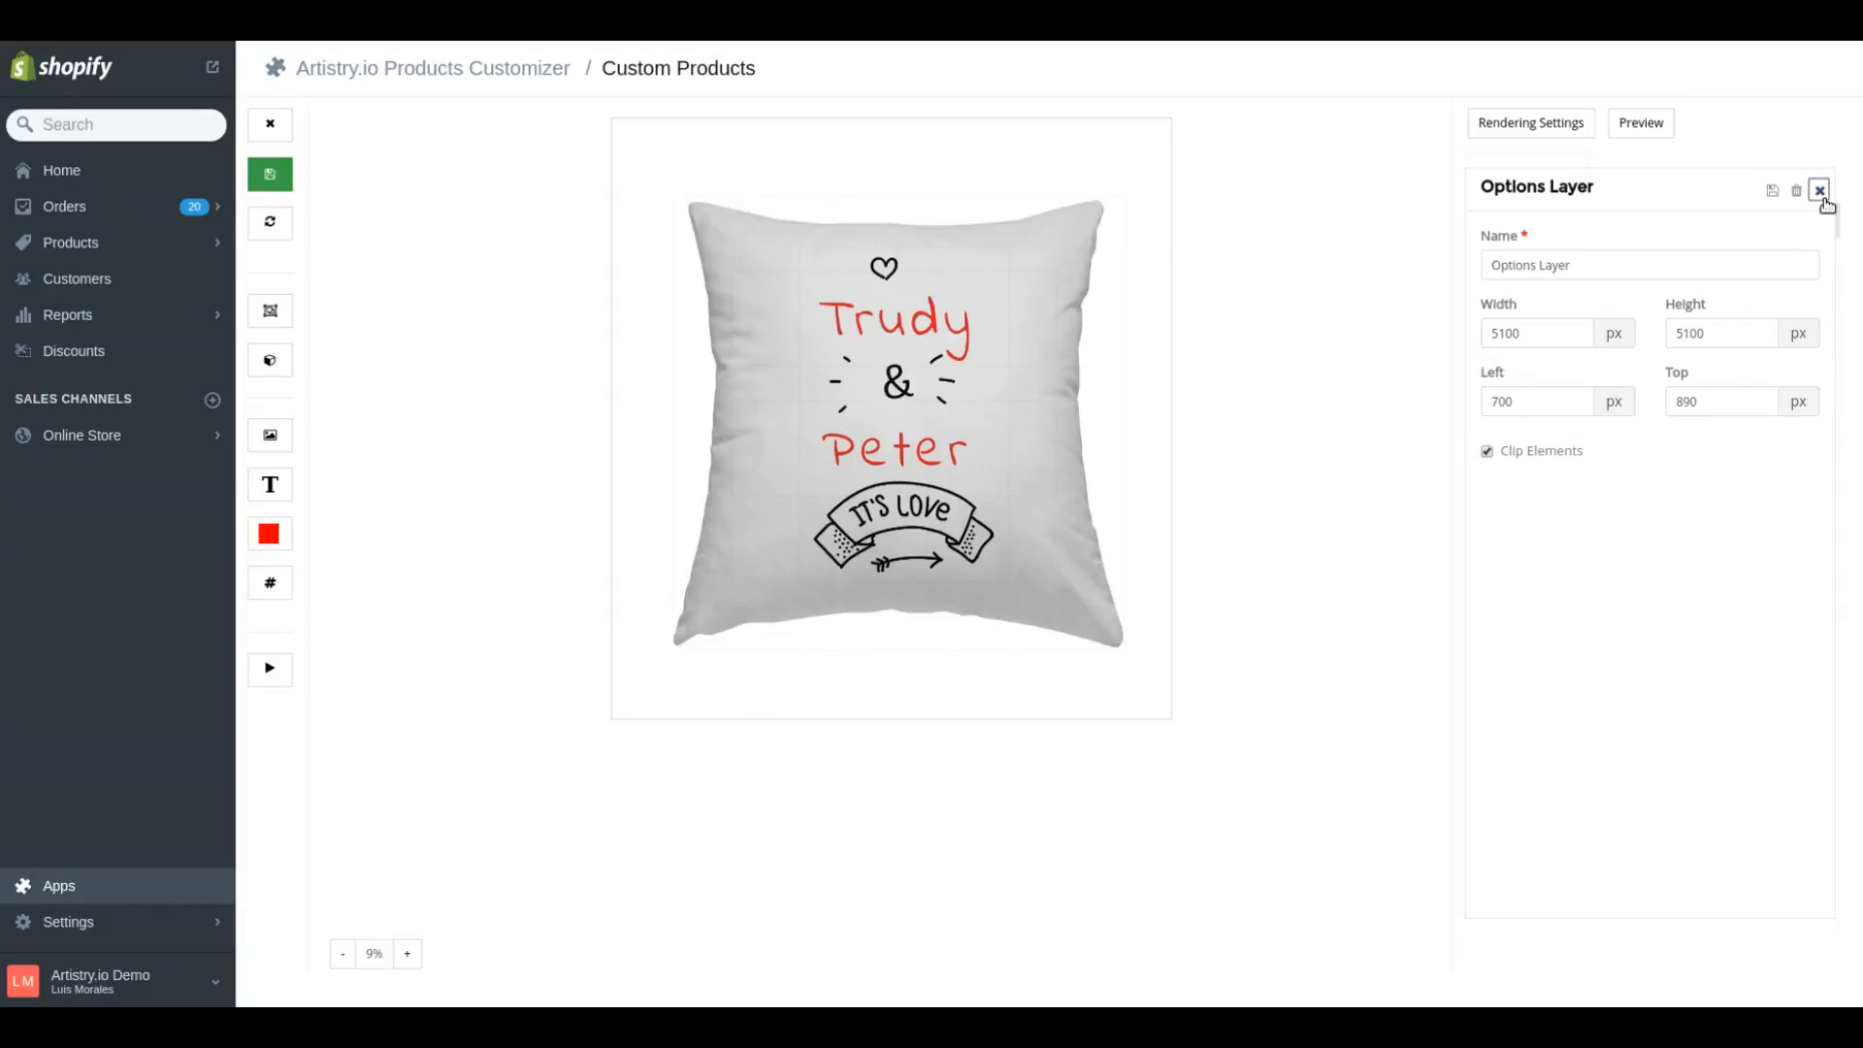
# Start a new rendering template from the product's rendering settings
pyautogui.click(1550, 133)
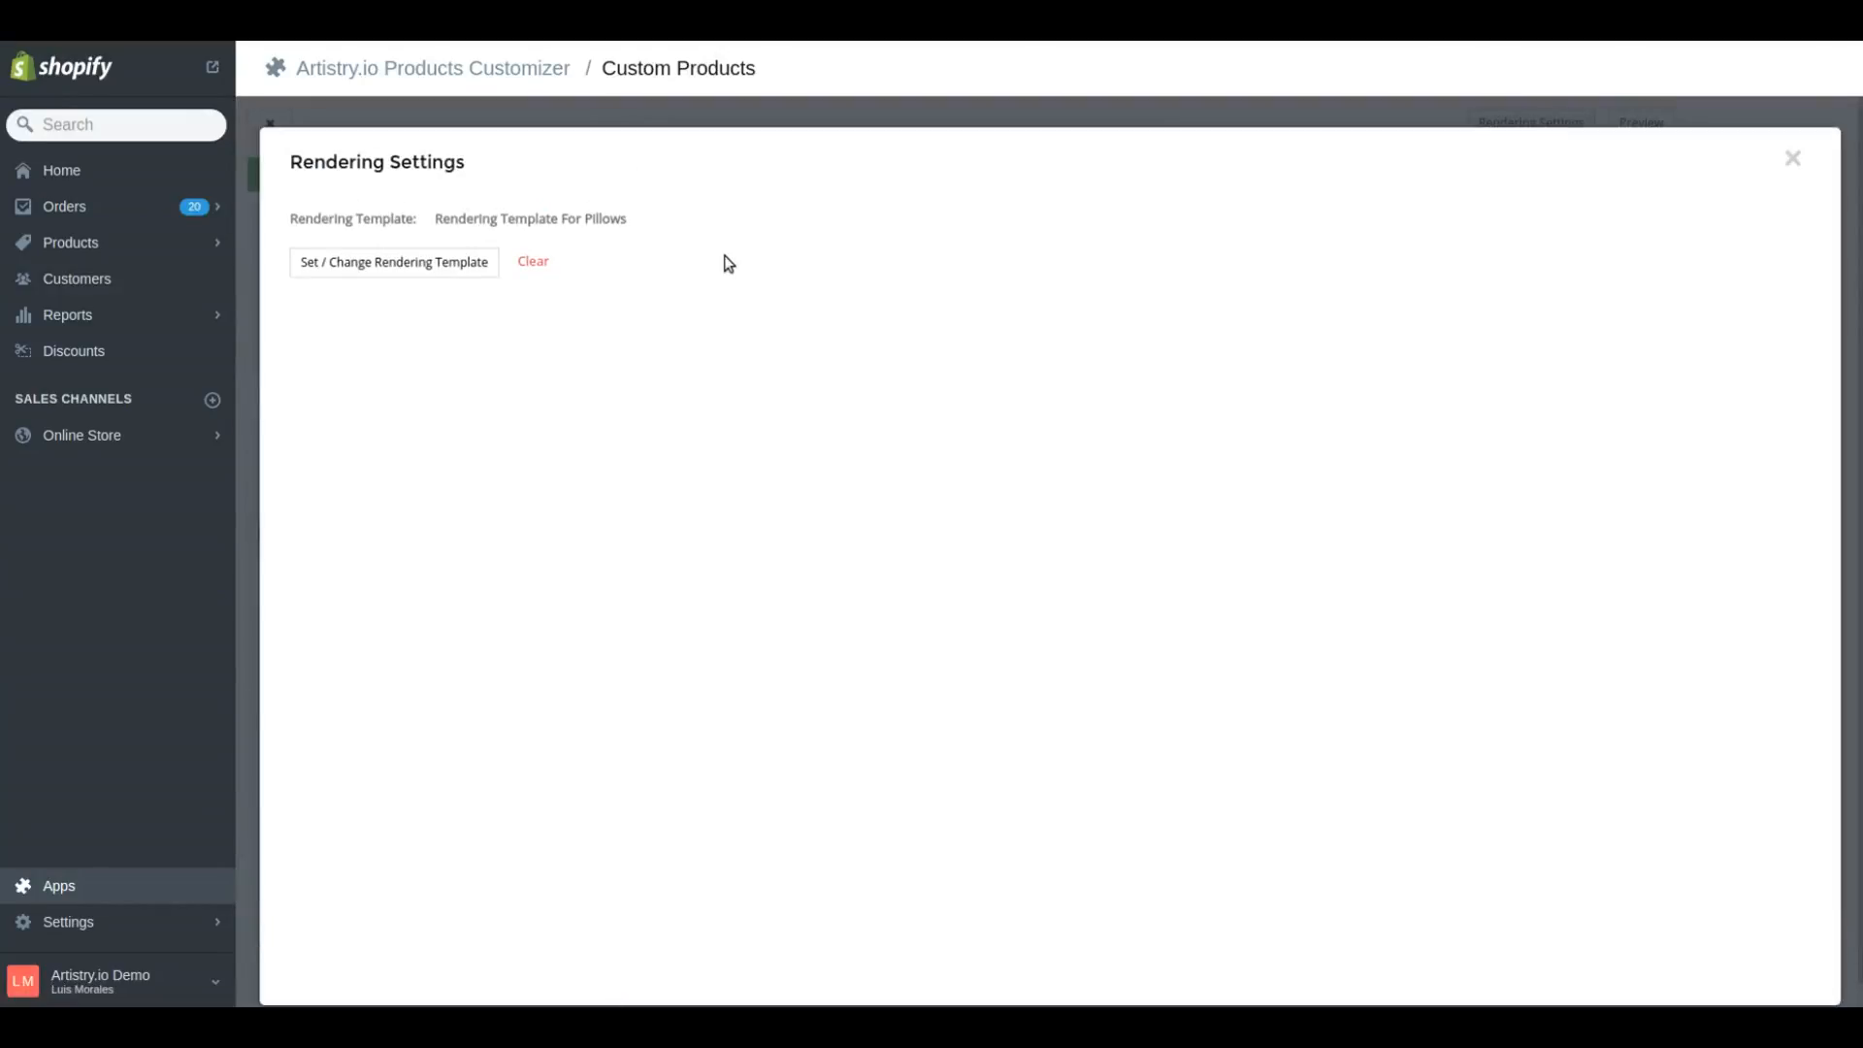
pyautogui.click(361, 270)
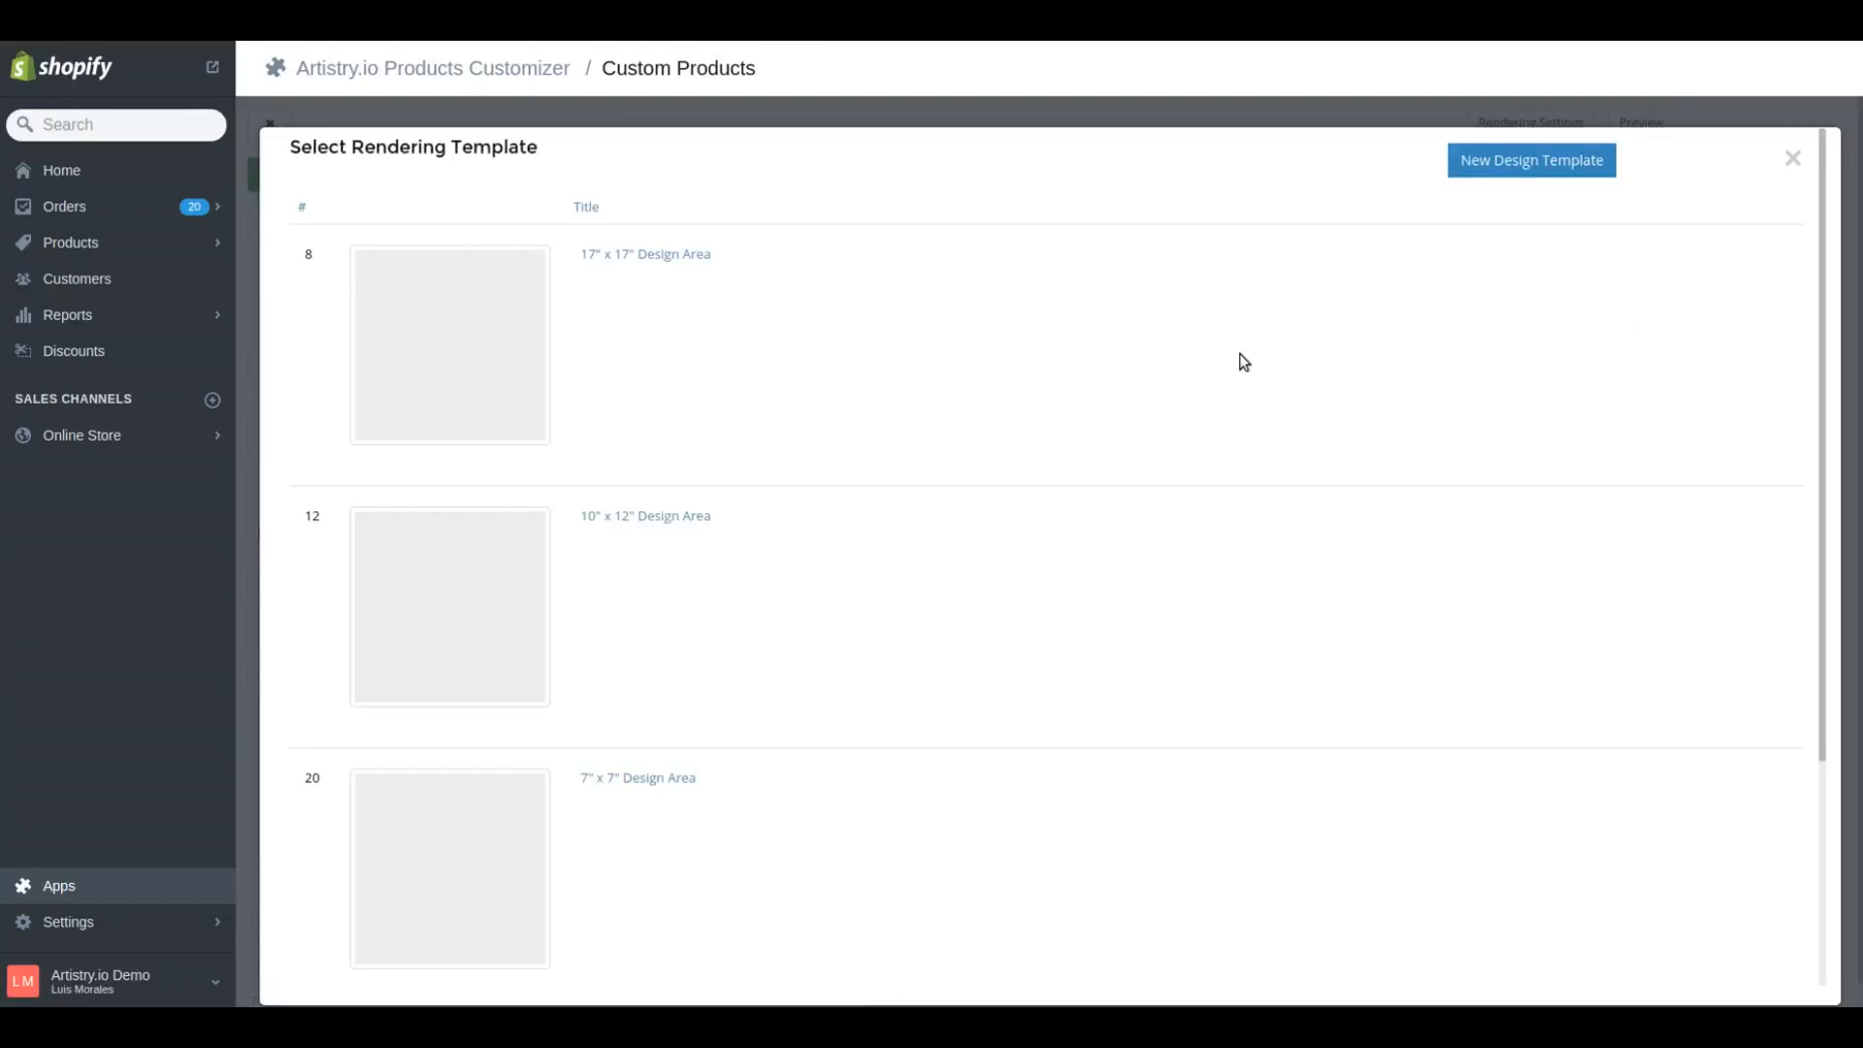
pyautogui.scroll(-4, 1243, 362)
pyautogui.scroll(4, 1199, 418)
pyautogui.click(1483, 172)
# Title the rendering template "5100 px x 5100 px", set its width and height to 5100 px, and save it
pyautogui.click(569, 254)
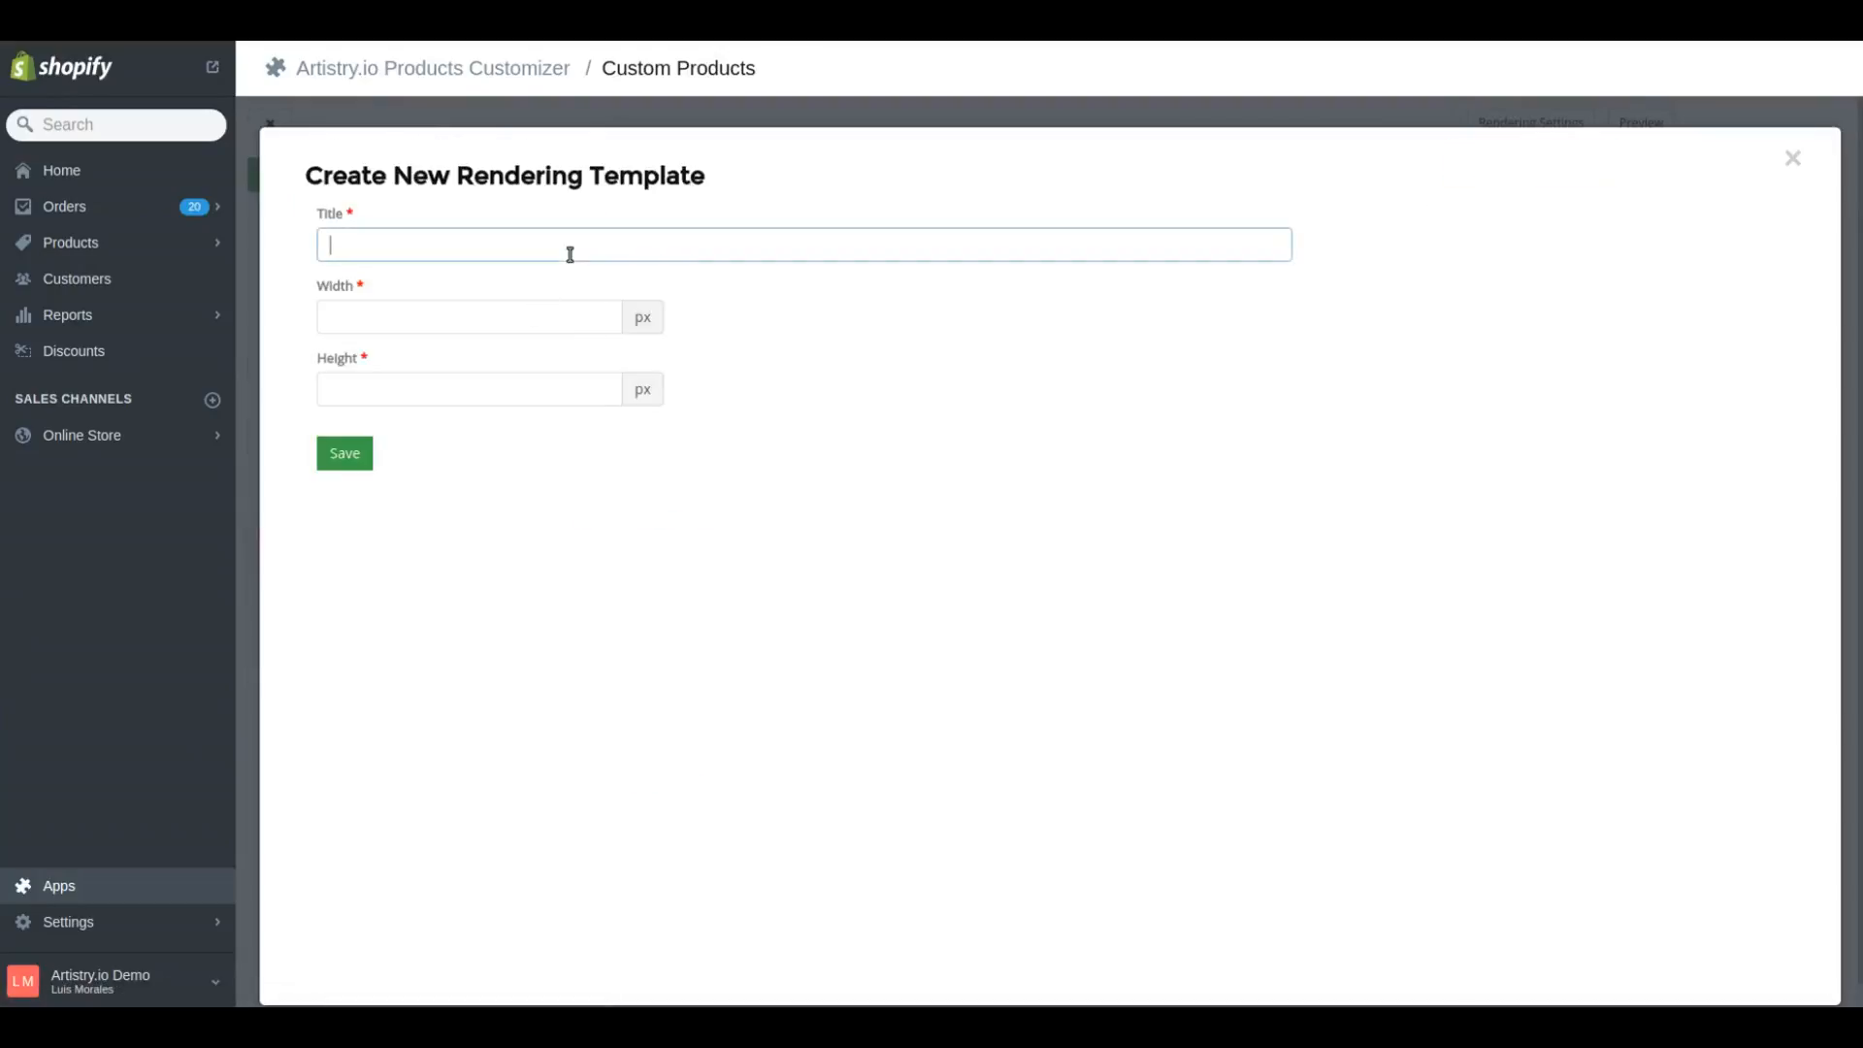
pyautogui.write('5100 px x 5100 px')
pyautogui.press('Tab')
pyautogui.write('5100')
pyautogui.press('Tab')
pyautogui.write('5100')
pyautogui.click(617, 425)
pyautogui.click(366, 462)
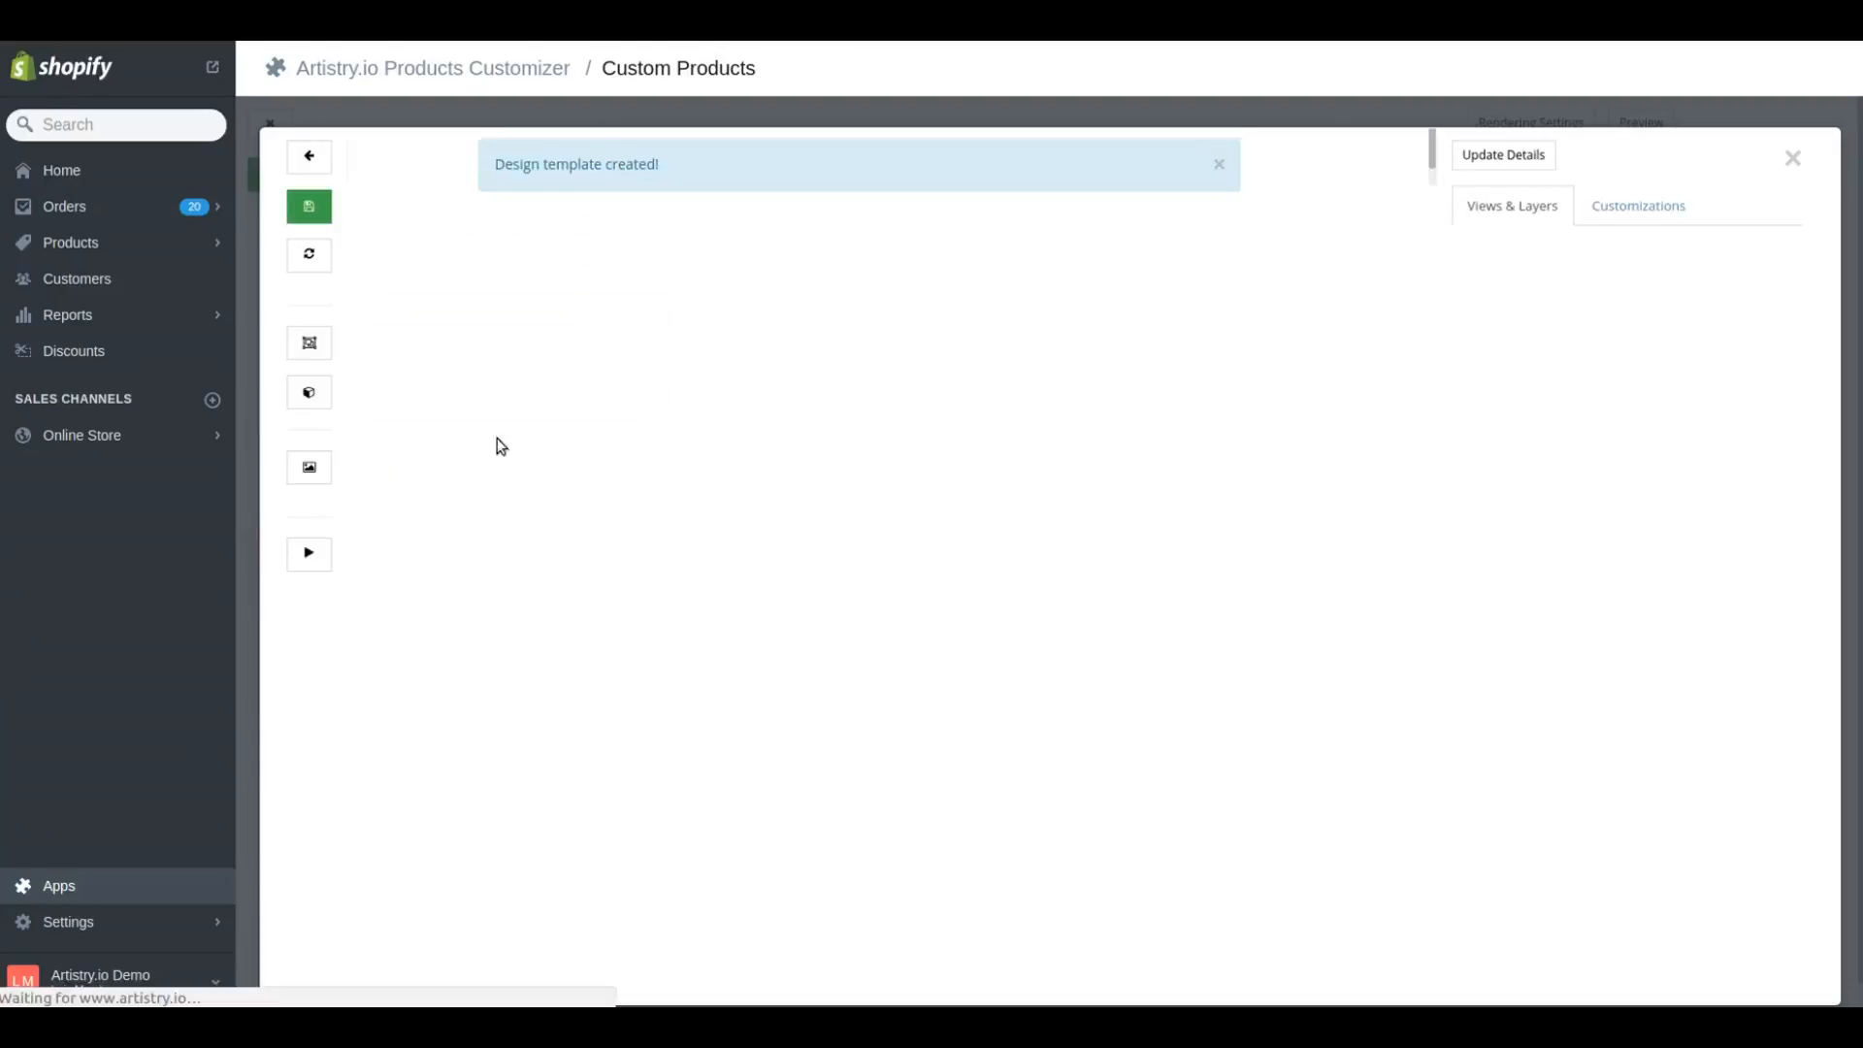
pyautogui.click(1219, 165)
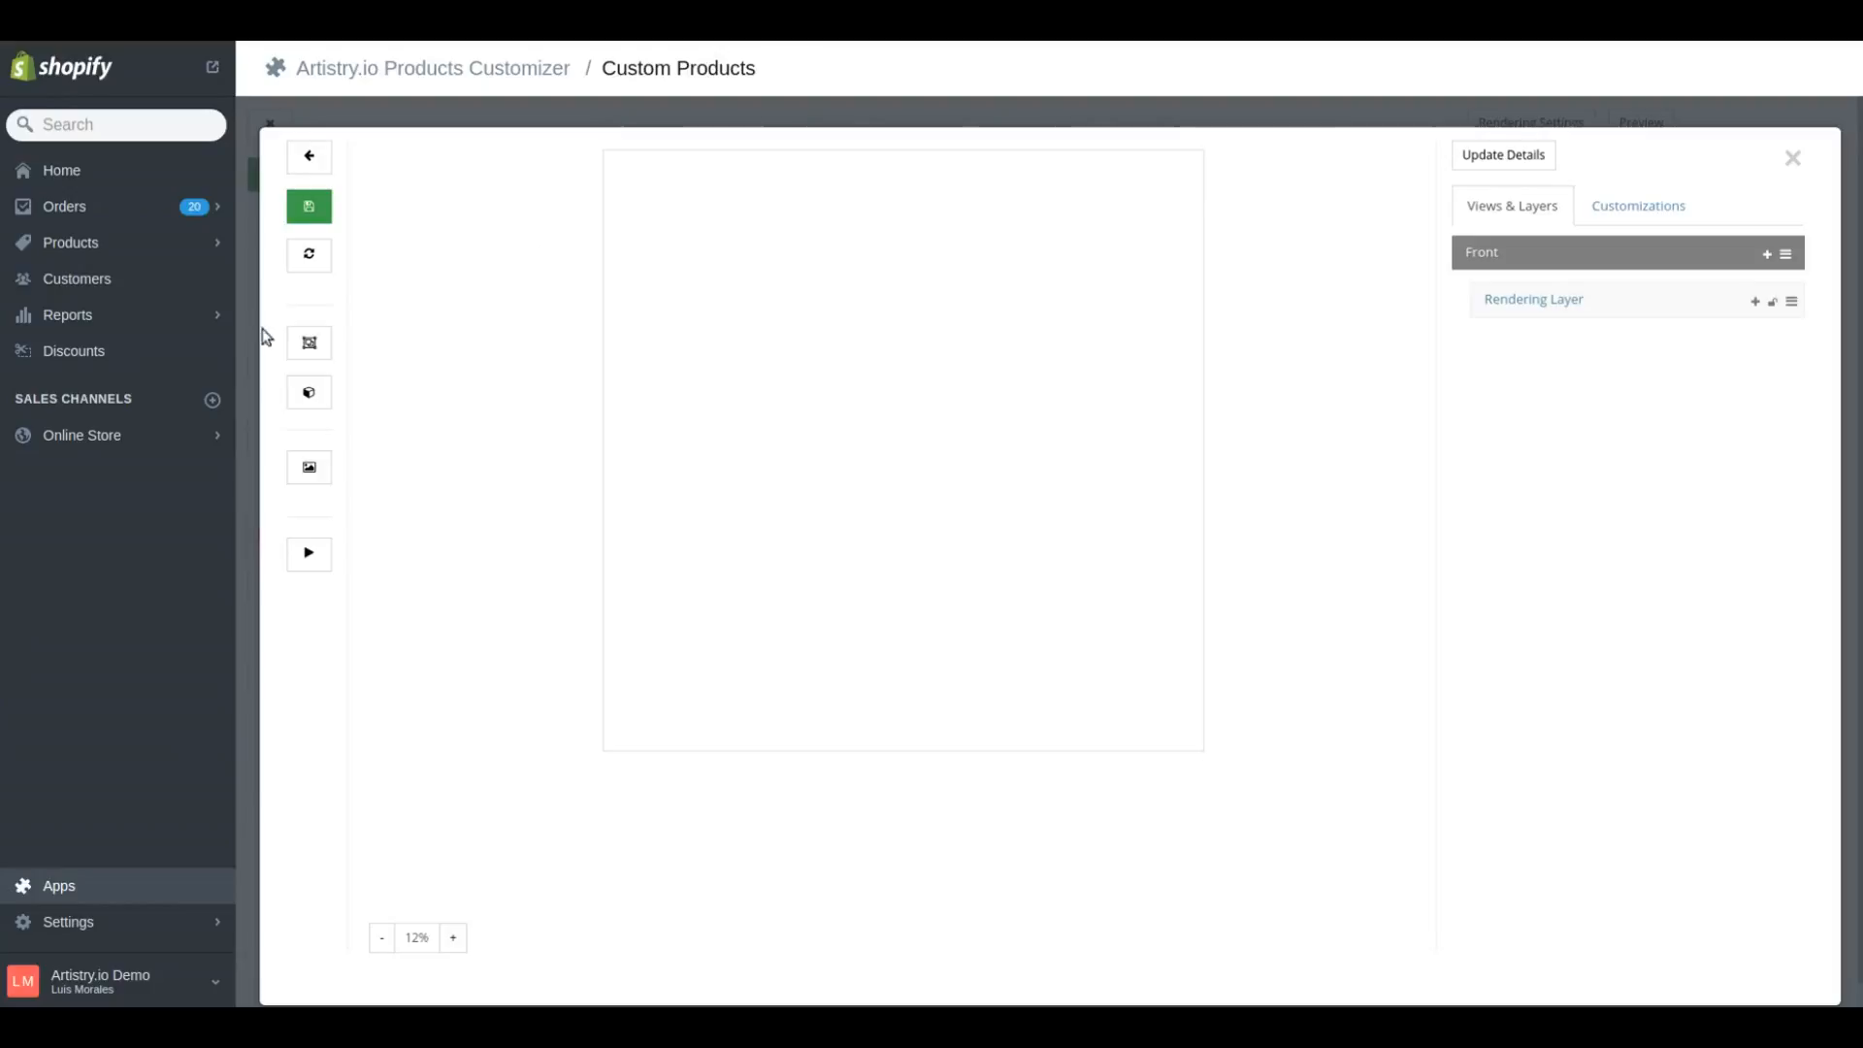
# Examine the Rendering Layer's dimensions in the new template and close the template editor
pyautogui.click(306, 343)
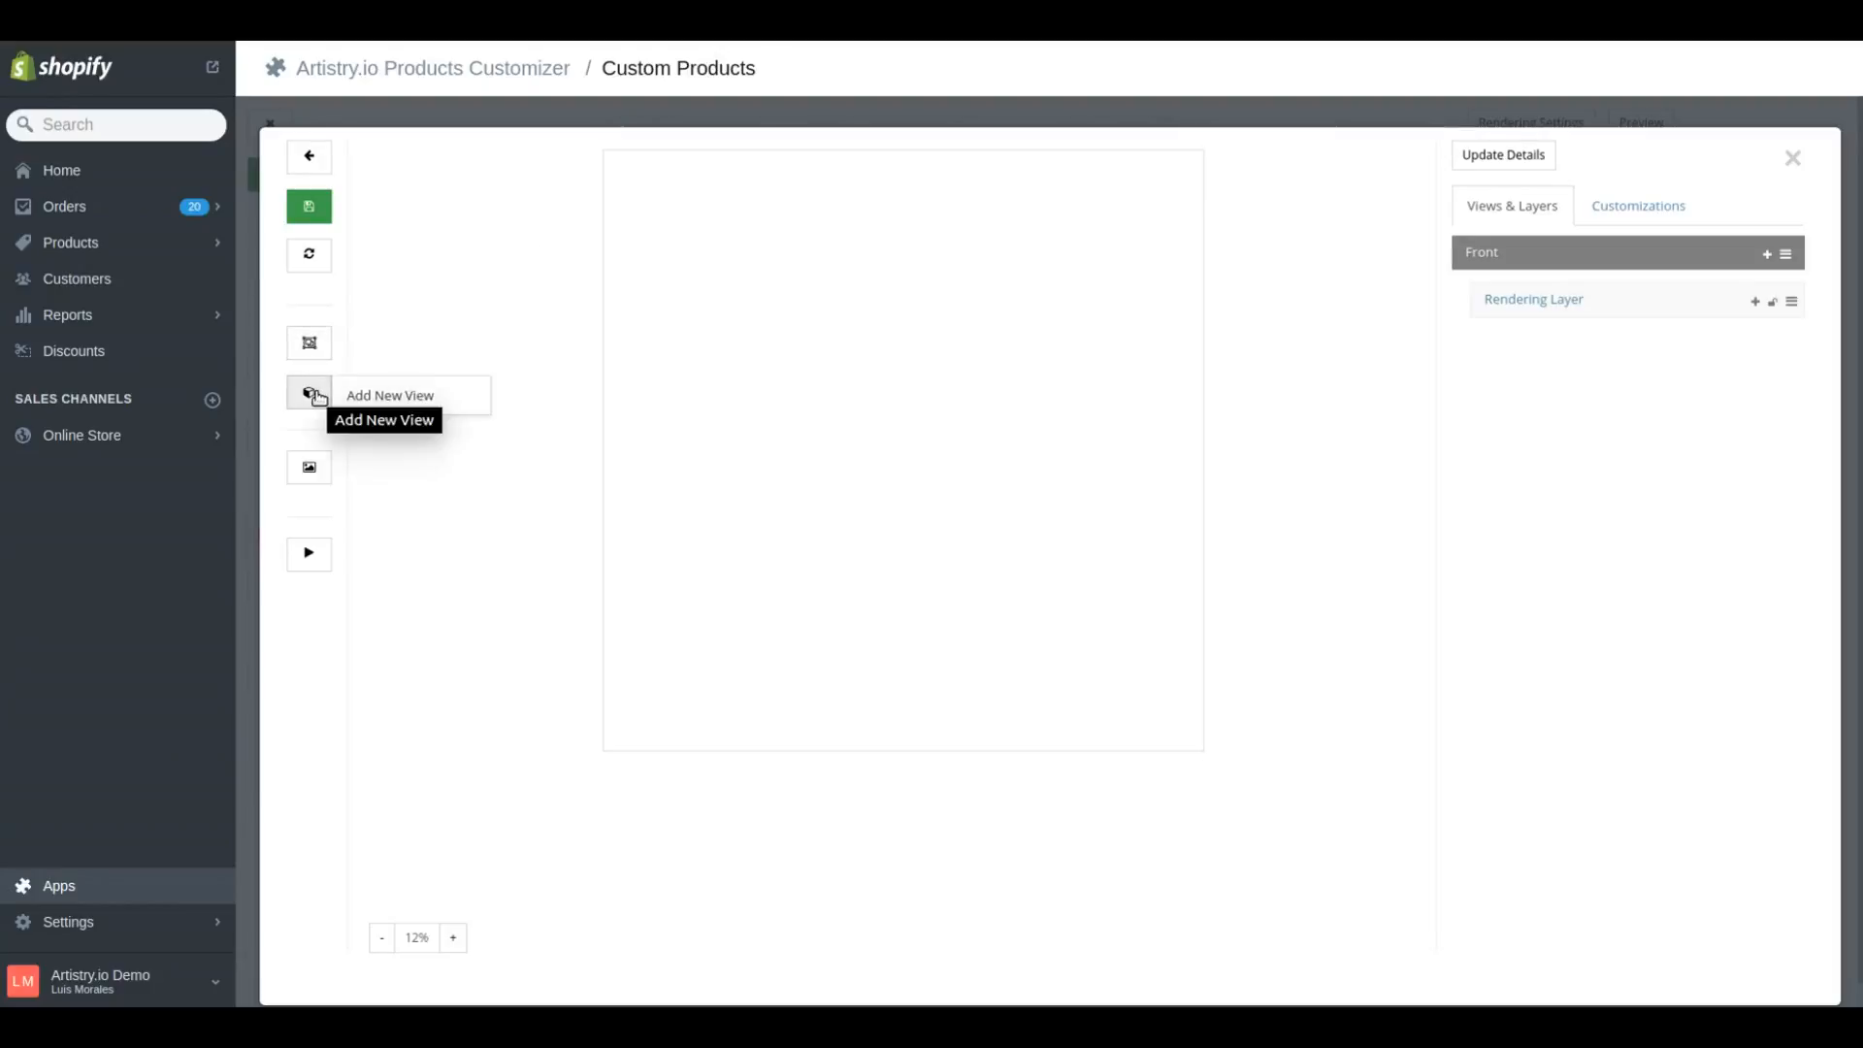
pyautogui.moveTo(325, 460)
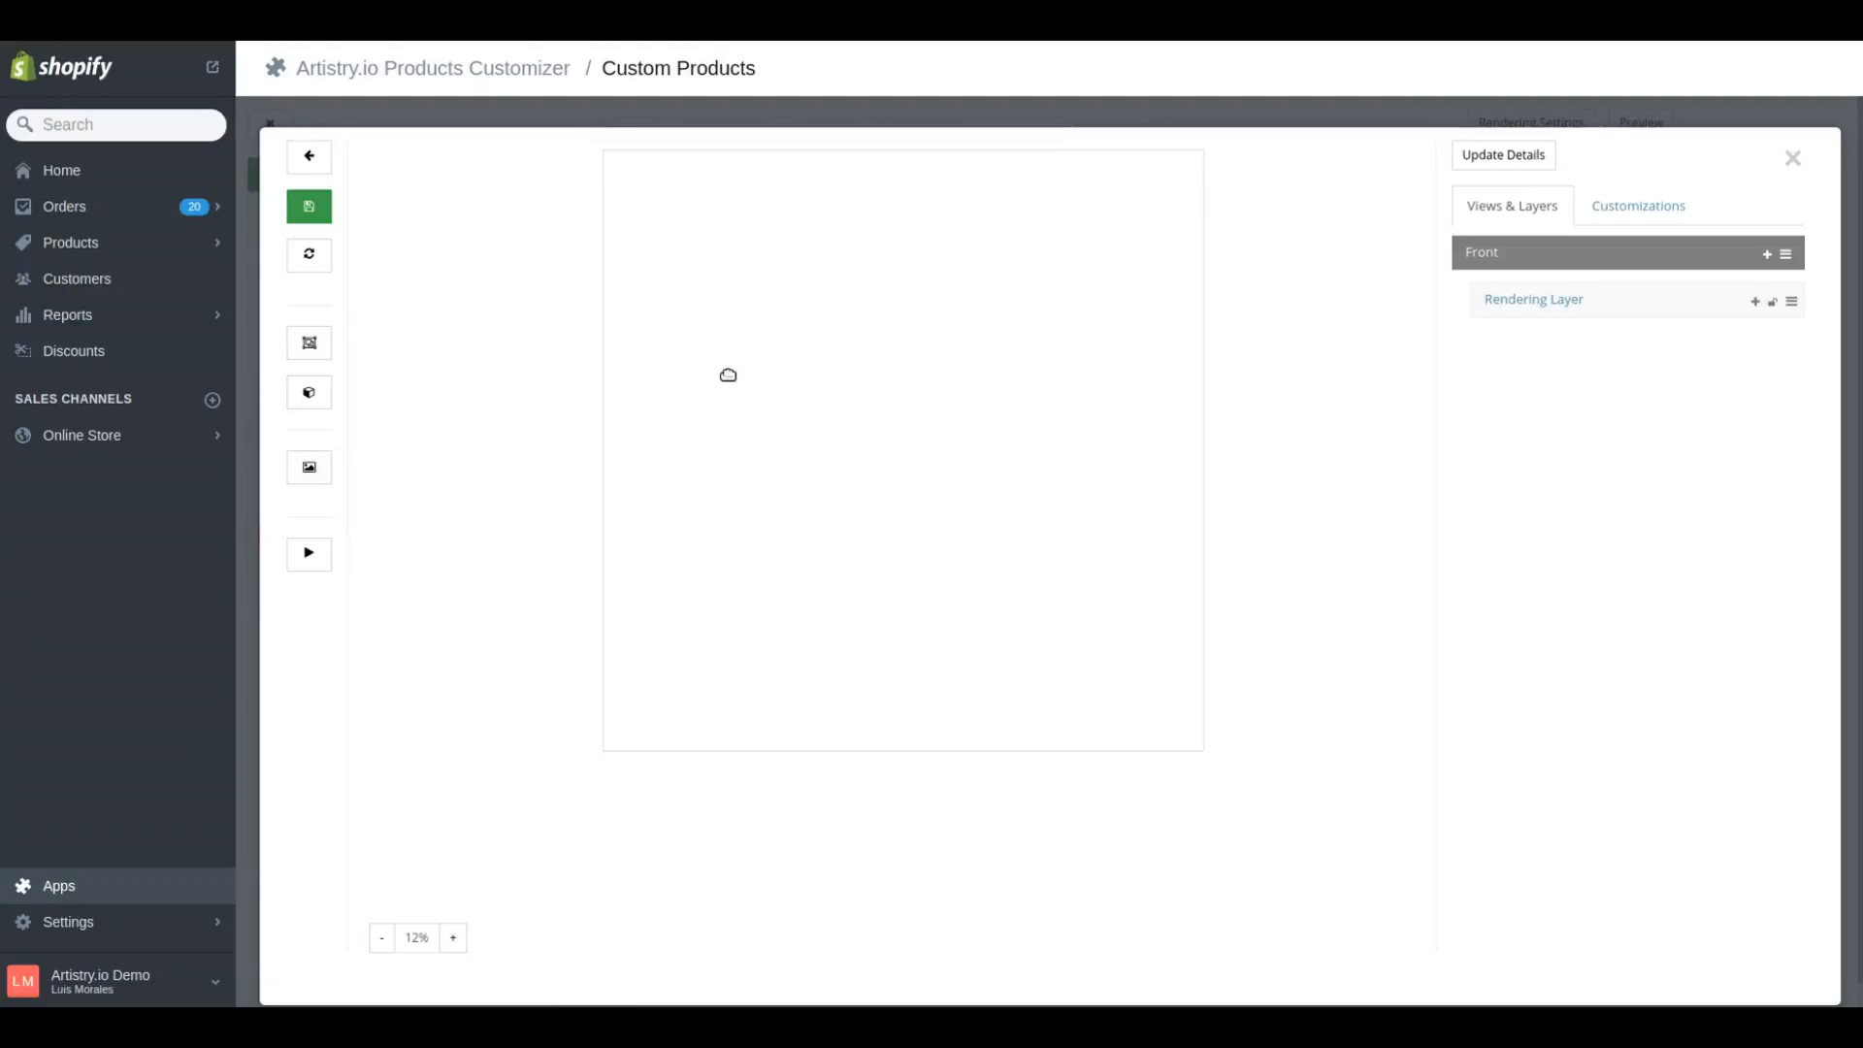
pyautogui.click(1508, 306)
pyautogui.moveTo(1517, 361); pyautogui.dragTo(1456, 361)
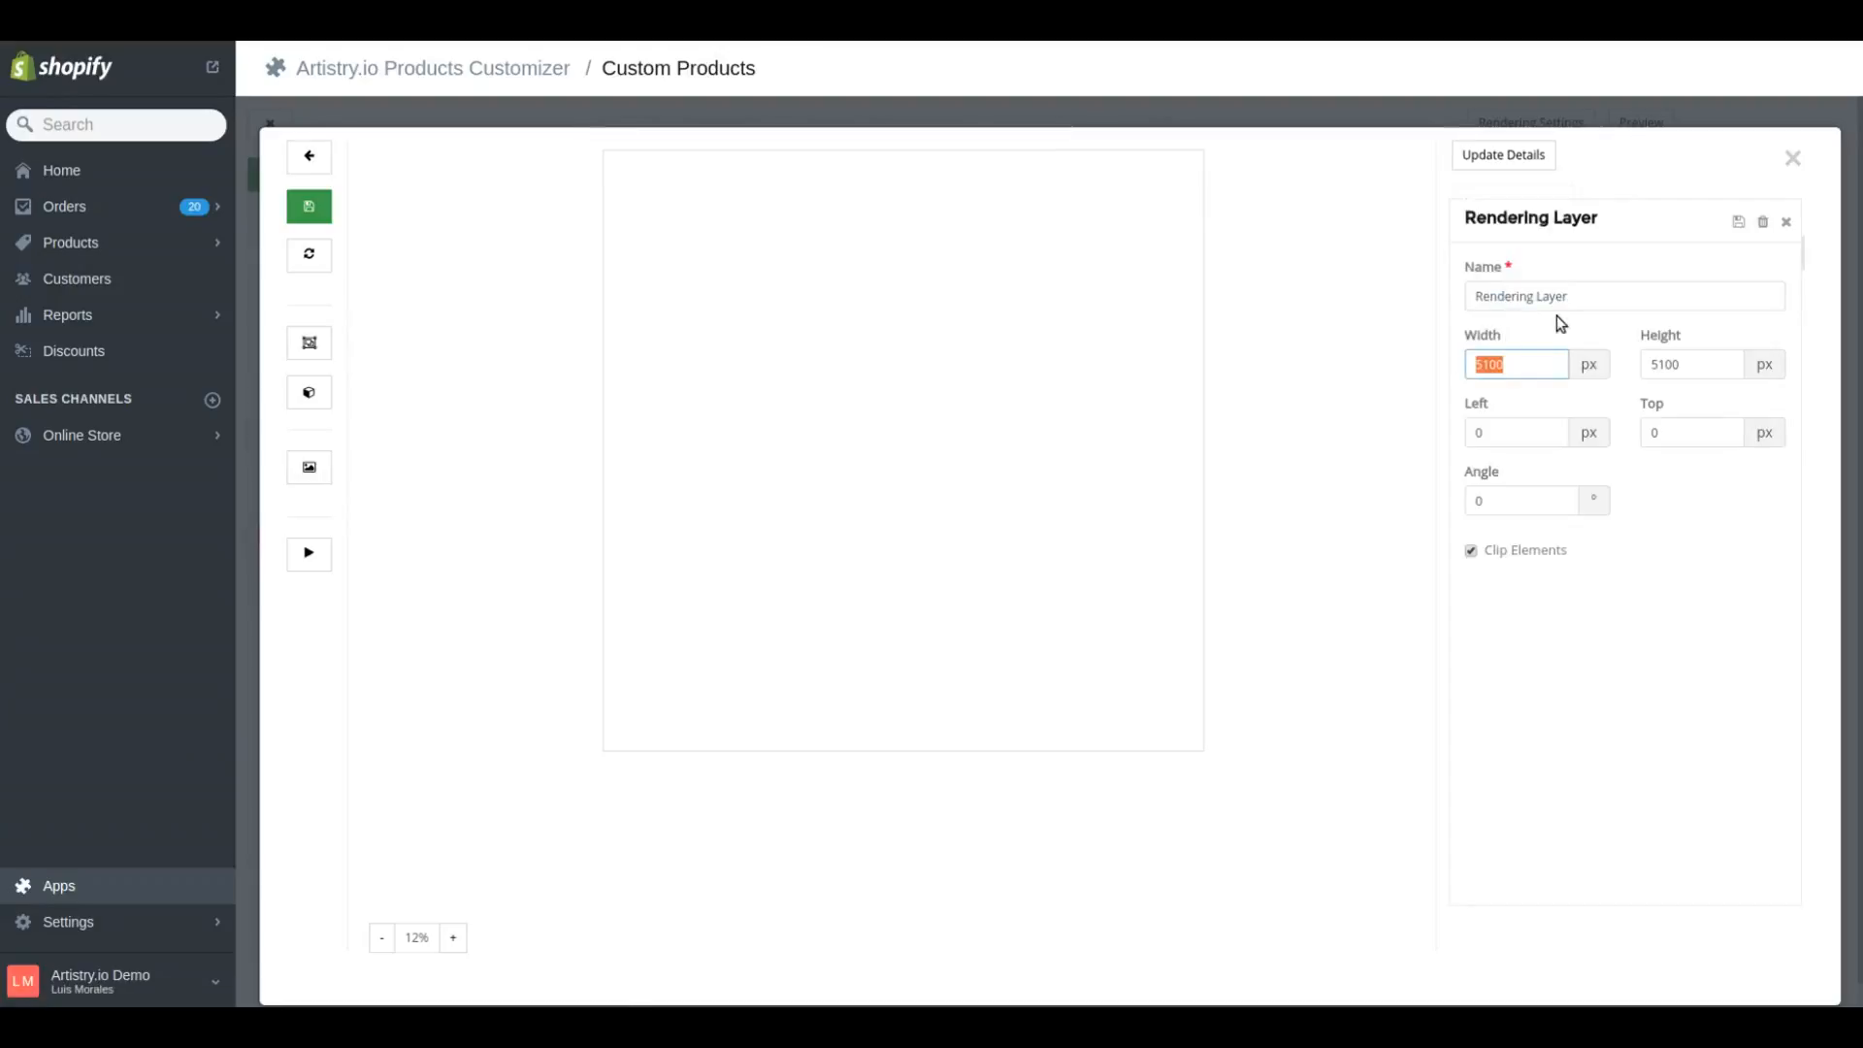
pyautogui.click(1529, 371)
pyautogui.click(1792, 158)
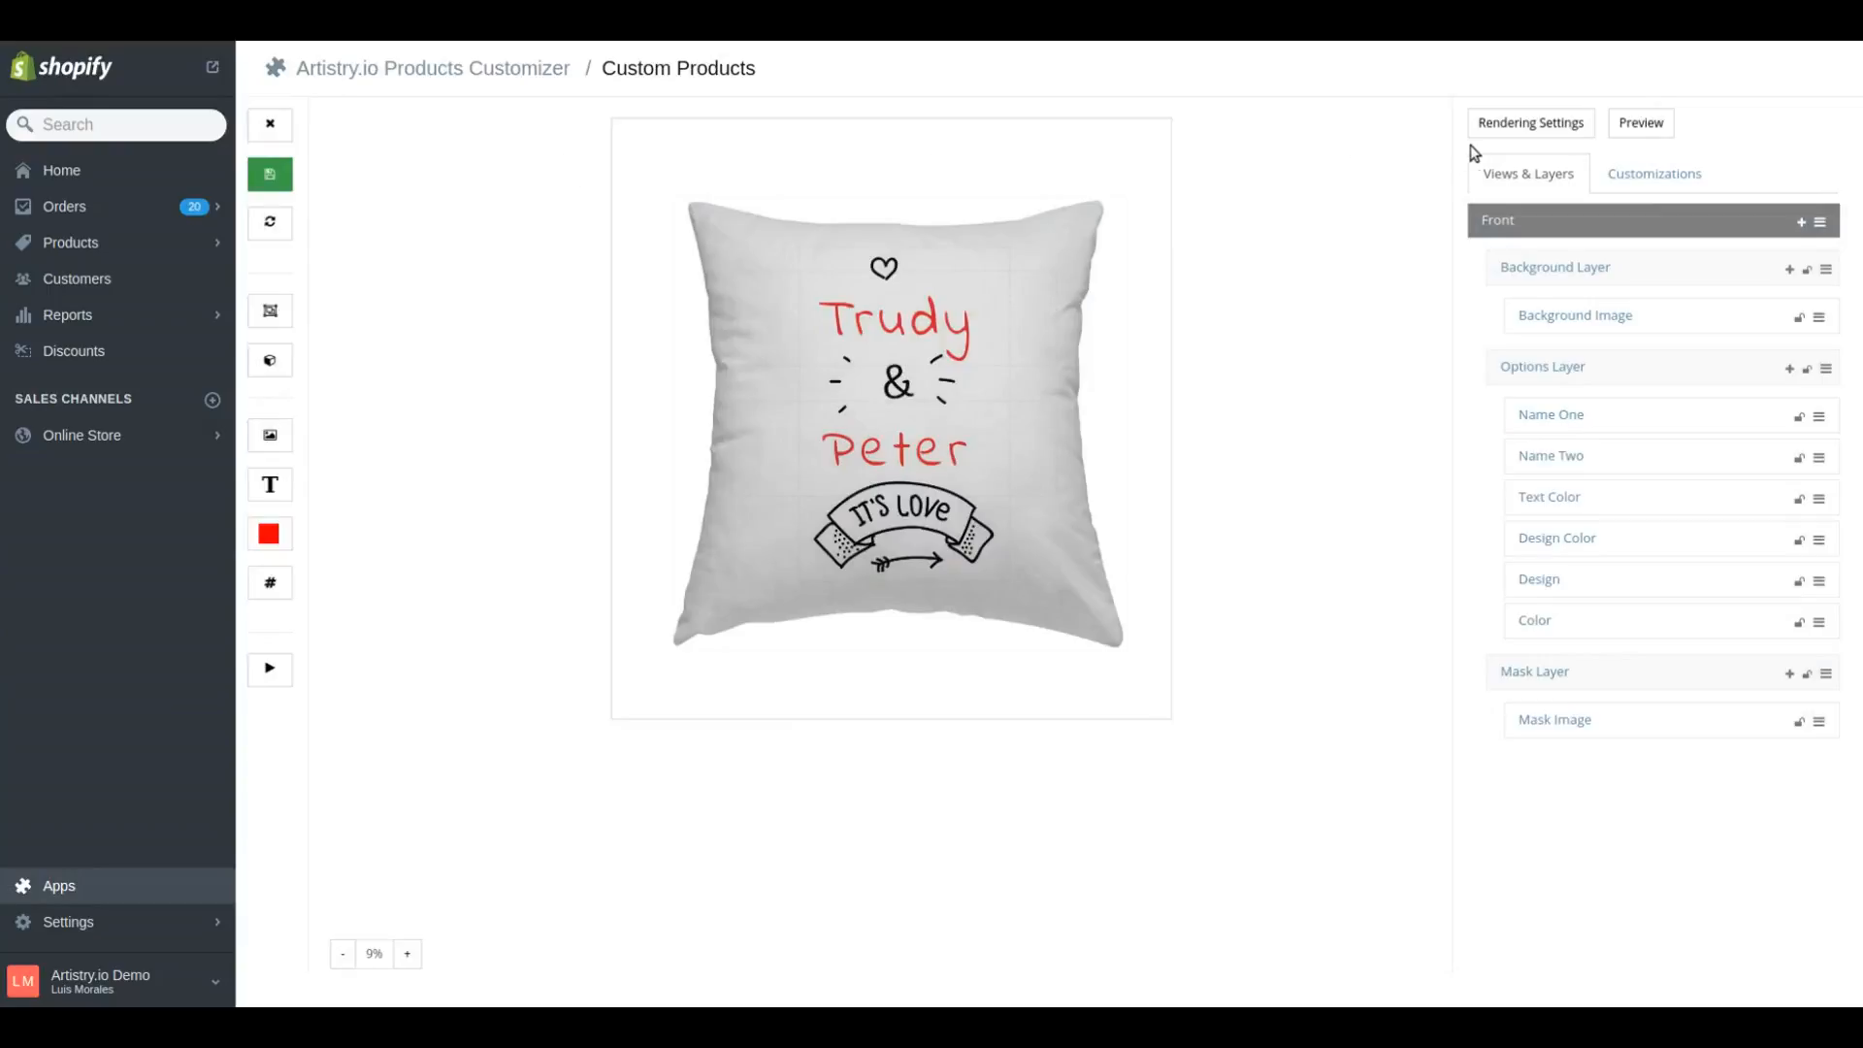
# Set "5100 px x 5100 px" as the product's rendering template and close the rendering settings
pyautogui.click(1530, 127)
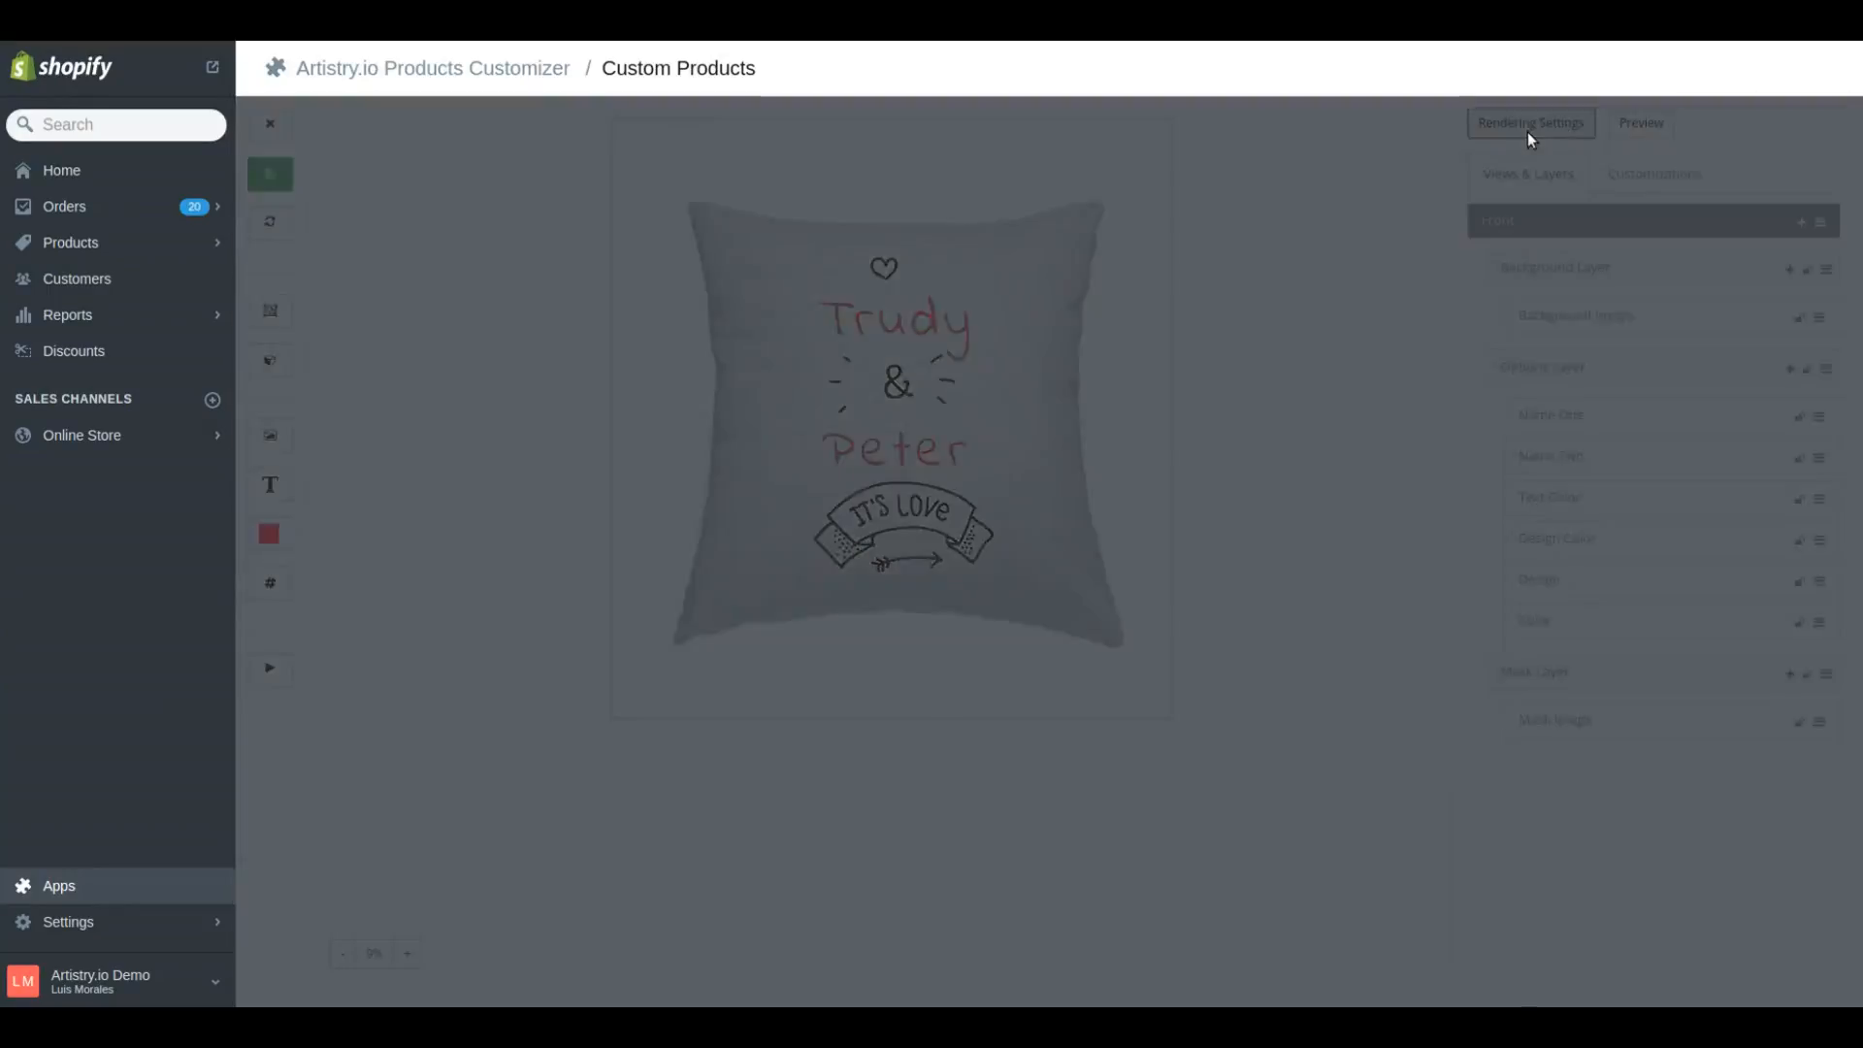
pyautogui.click(461, 264)
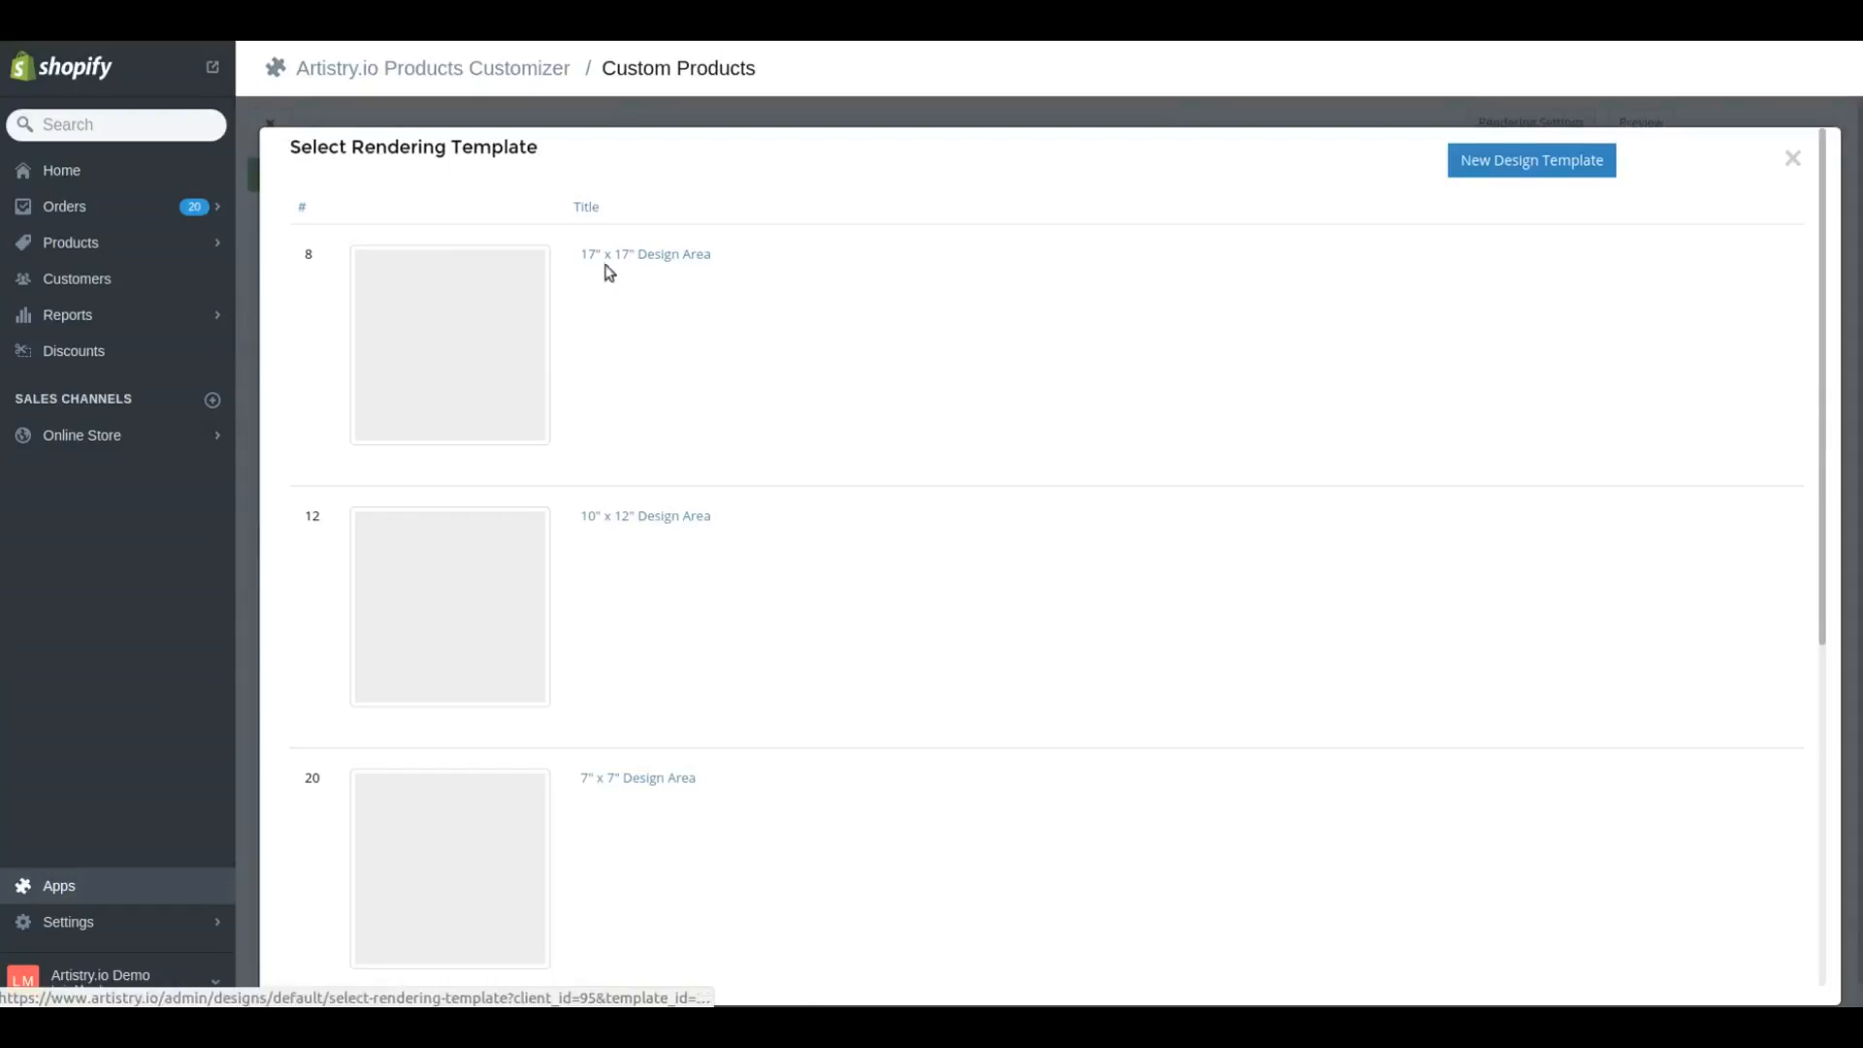
pyautogui.scroll(-5, 1755, 470)
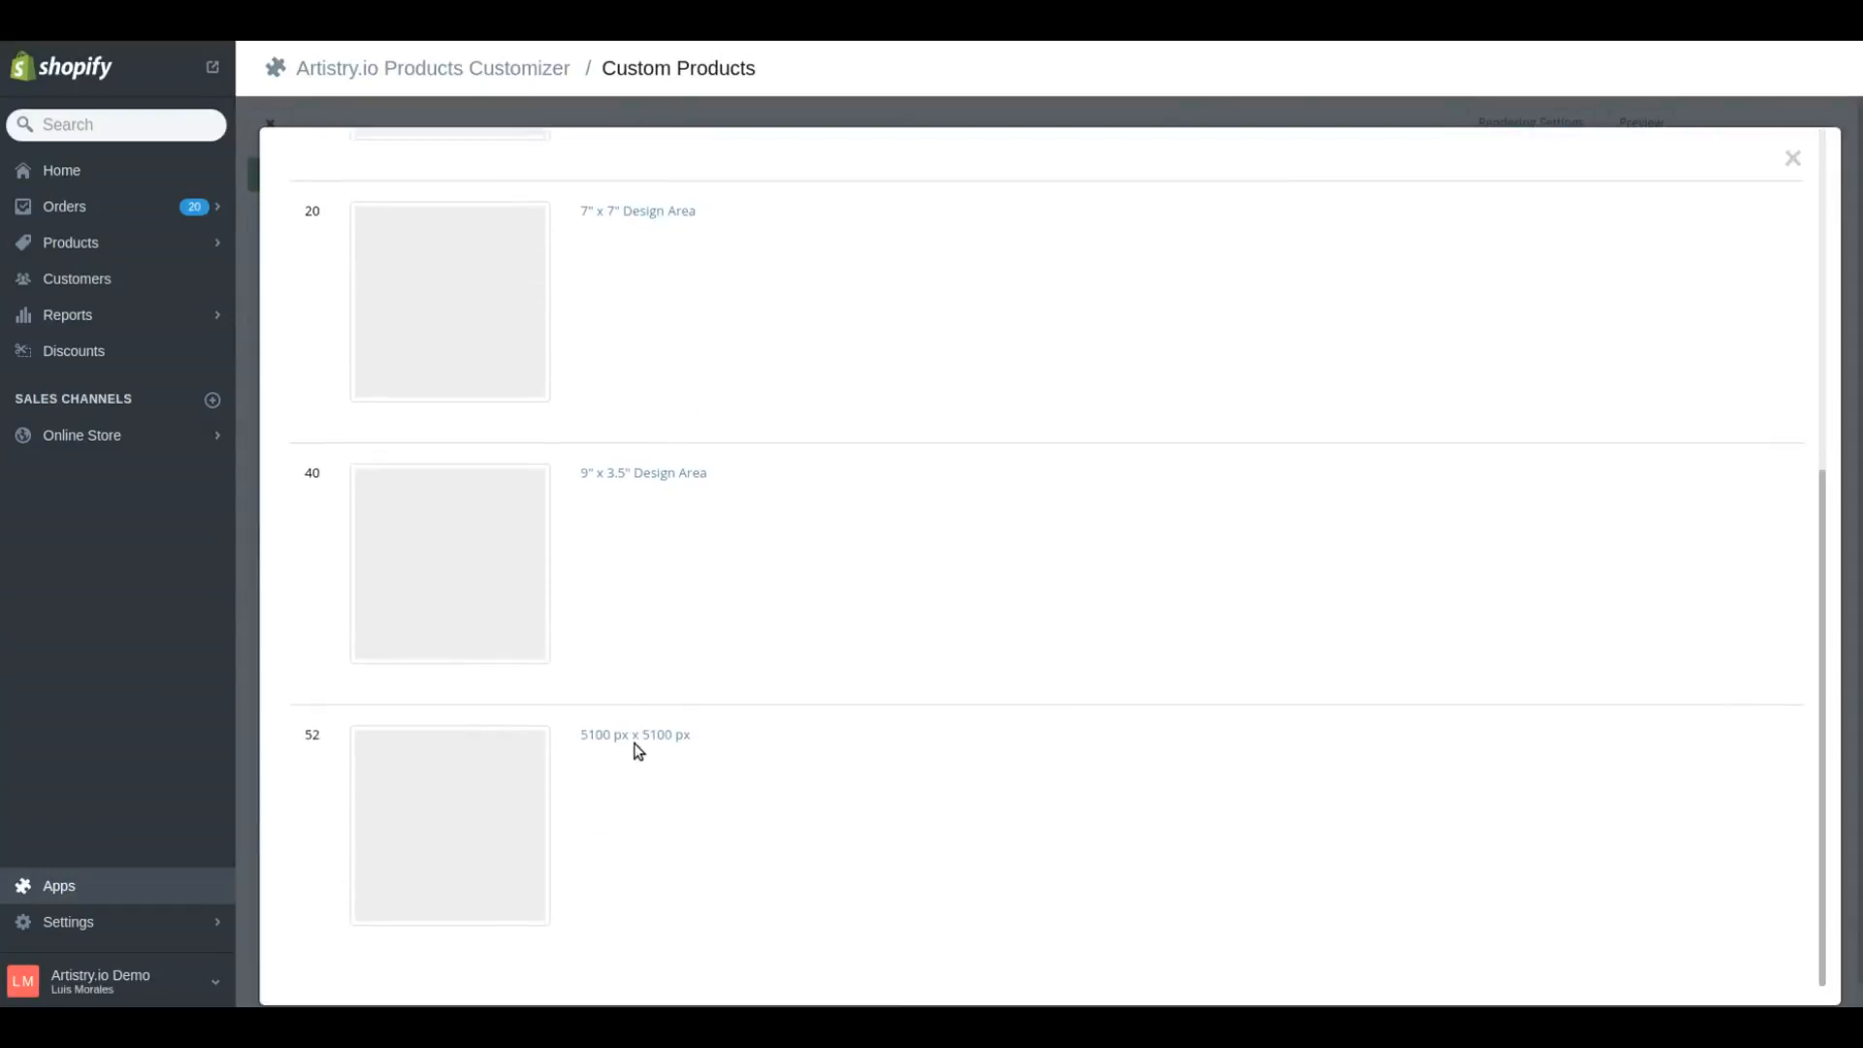
pyautogui.click(644, 742)
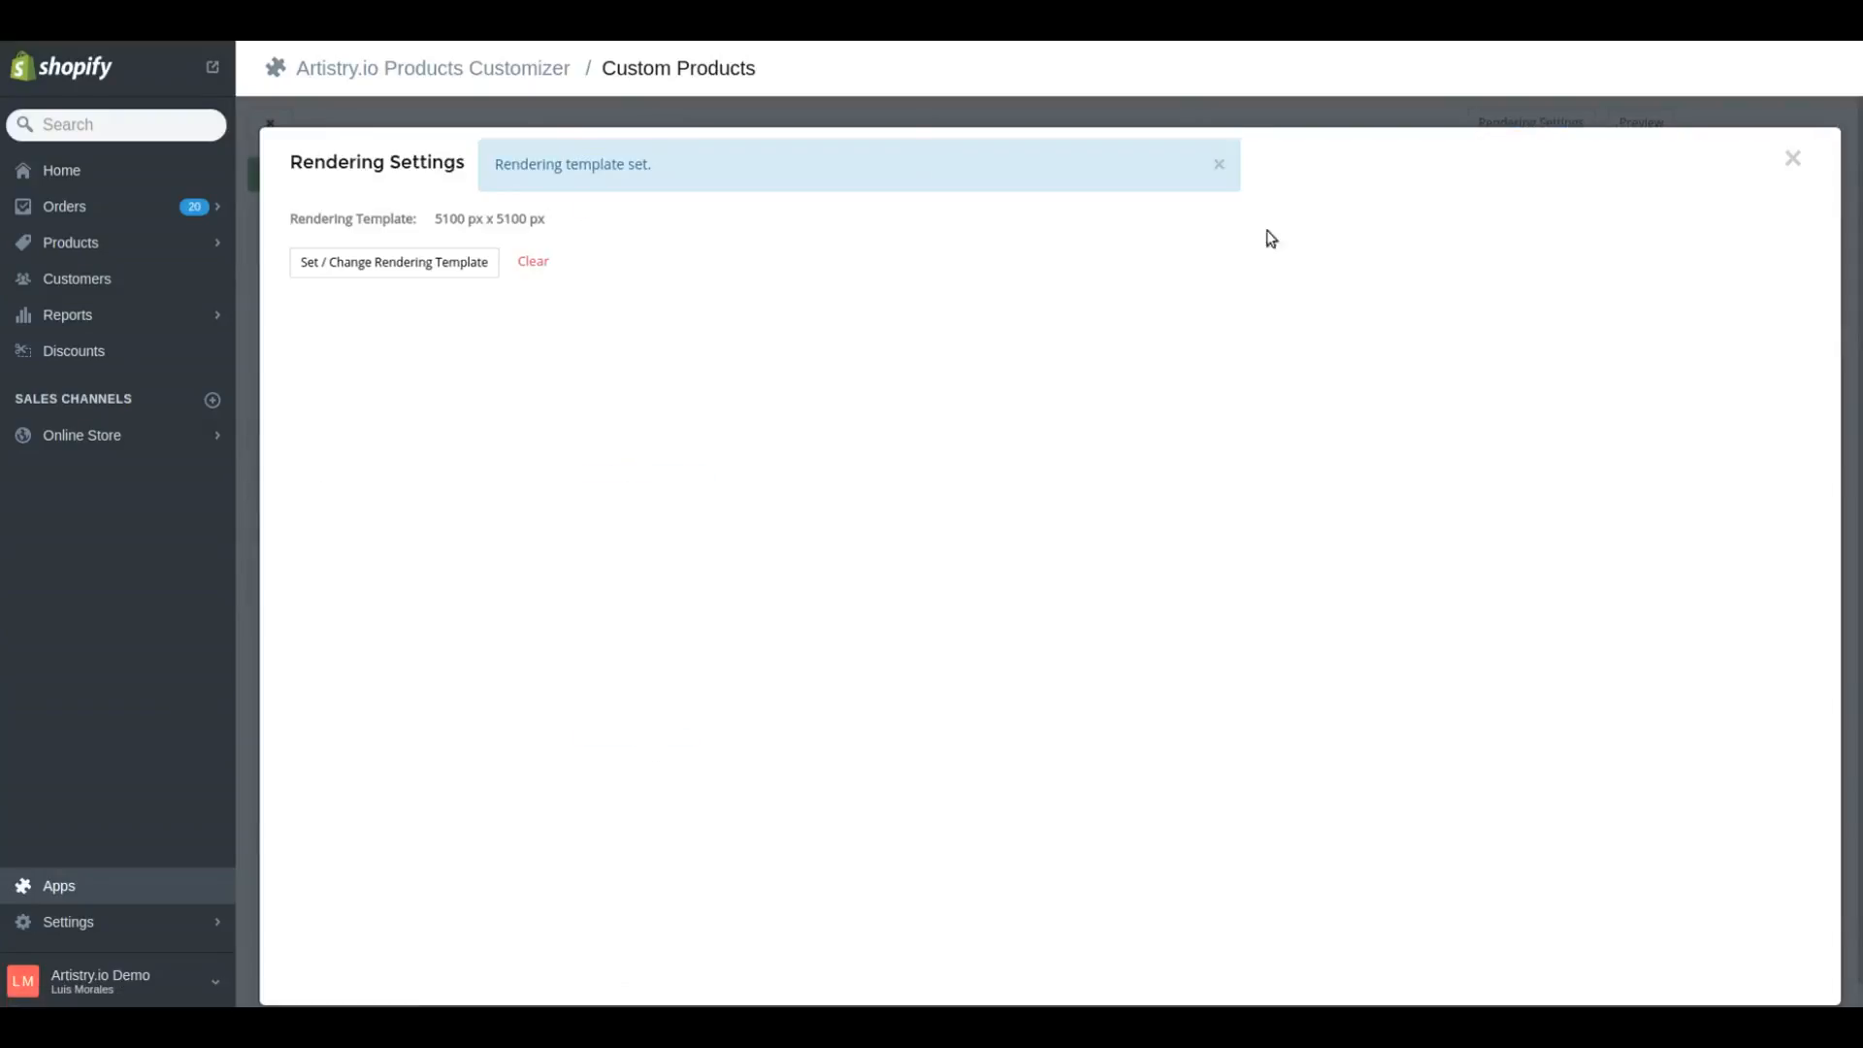
pyautogui.click(1220, 165)
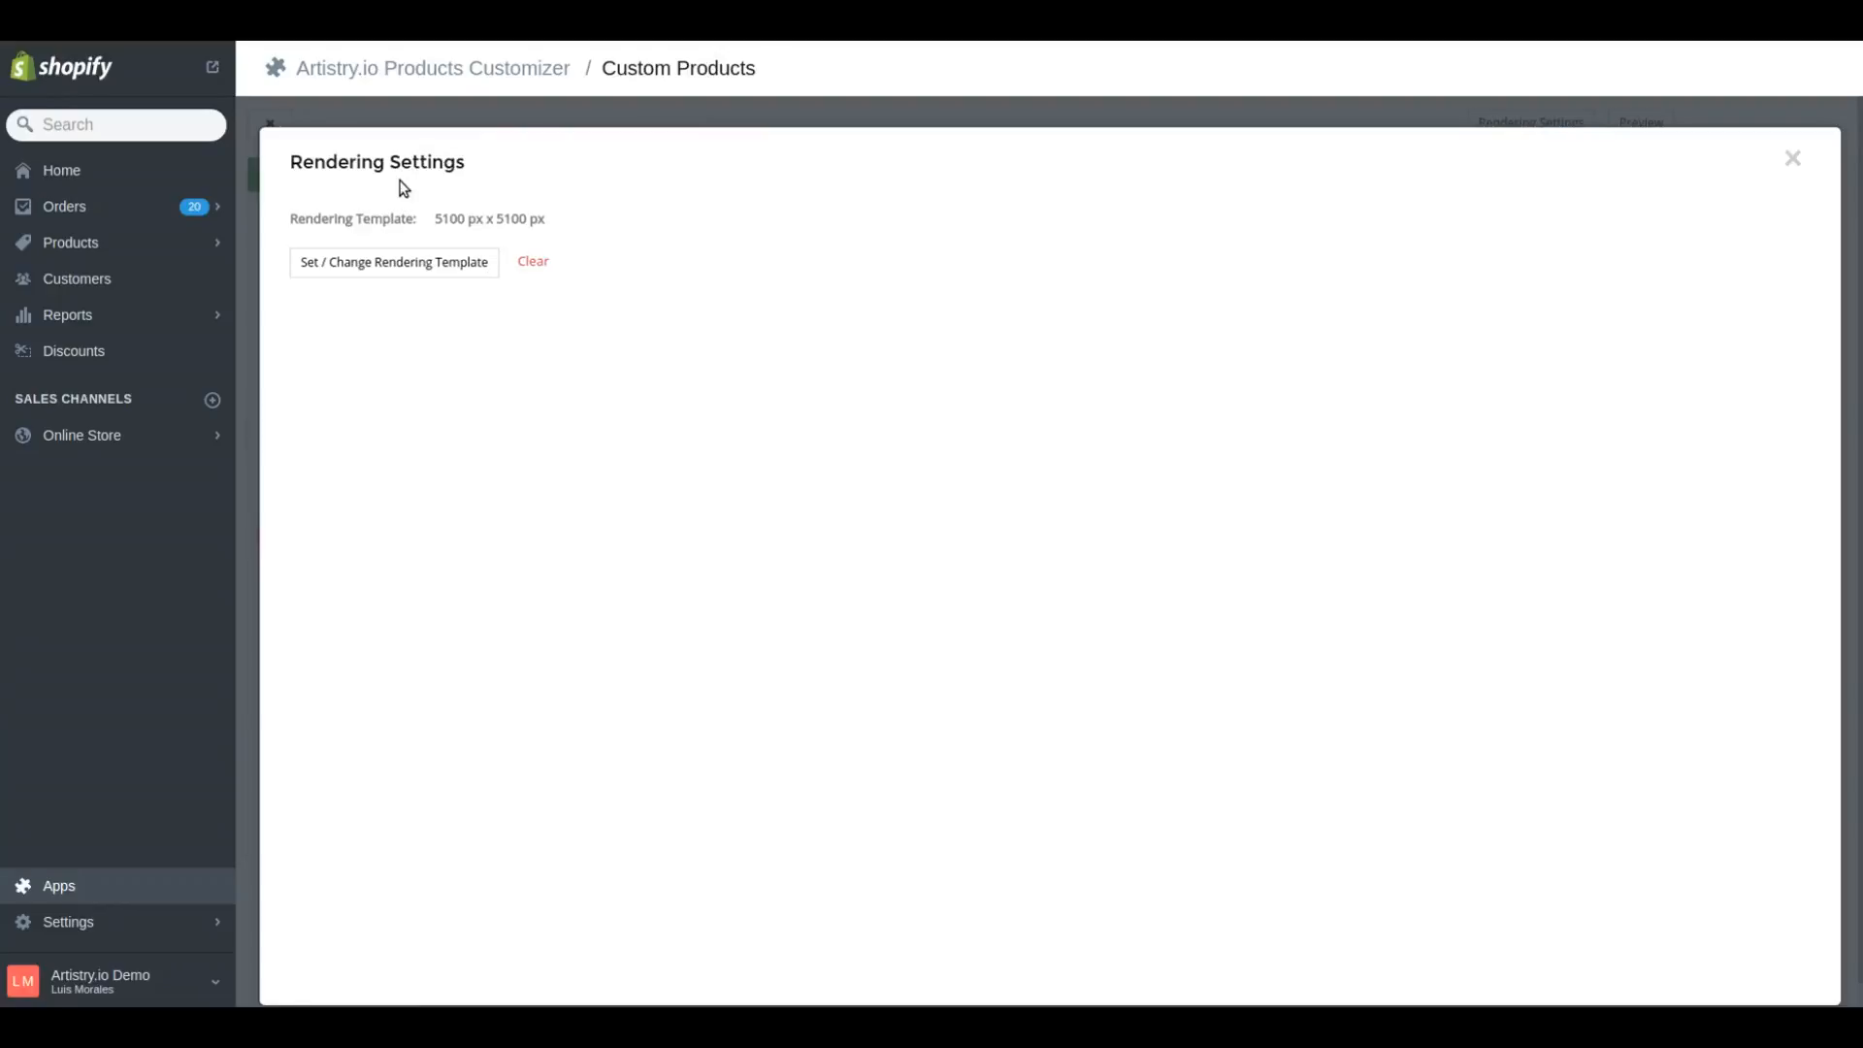
pyautogui.click(1794, 162)
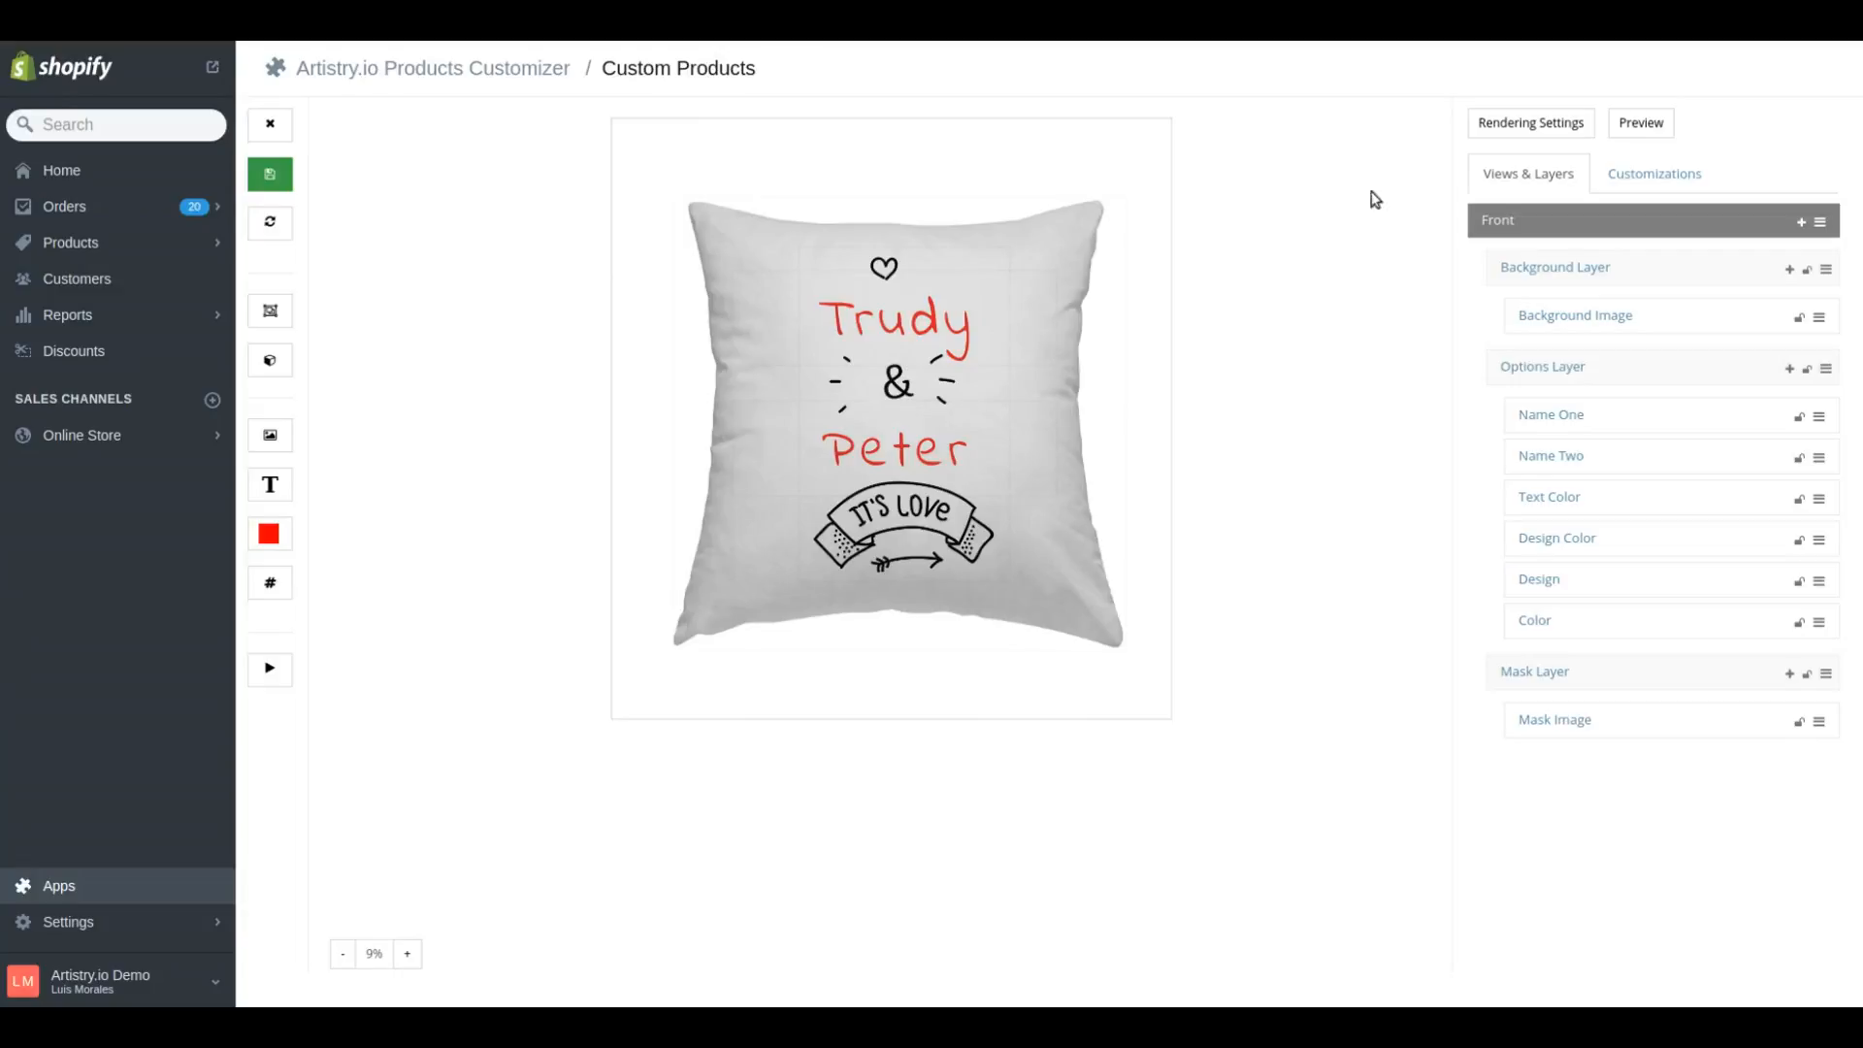
# Add a layer to the Front view and name it "Rendering Layer"
pyautogui.click(1800, 225)
pyautogui.click(1514, 275)
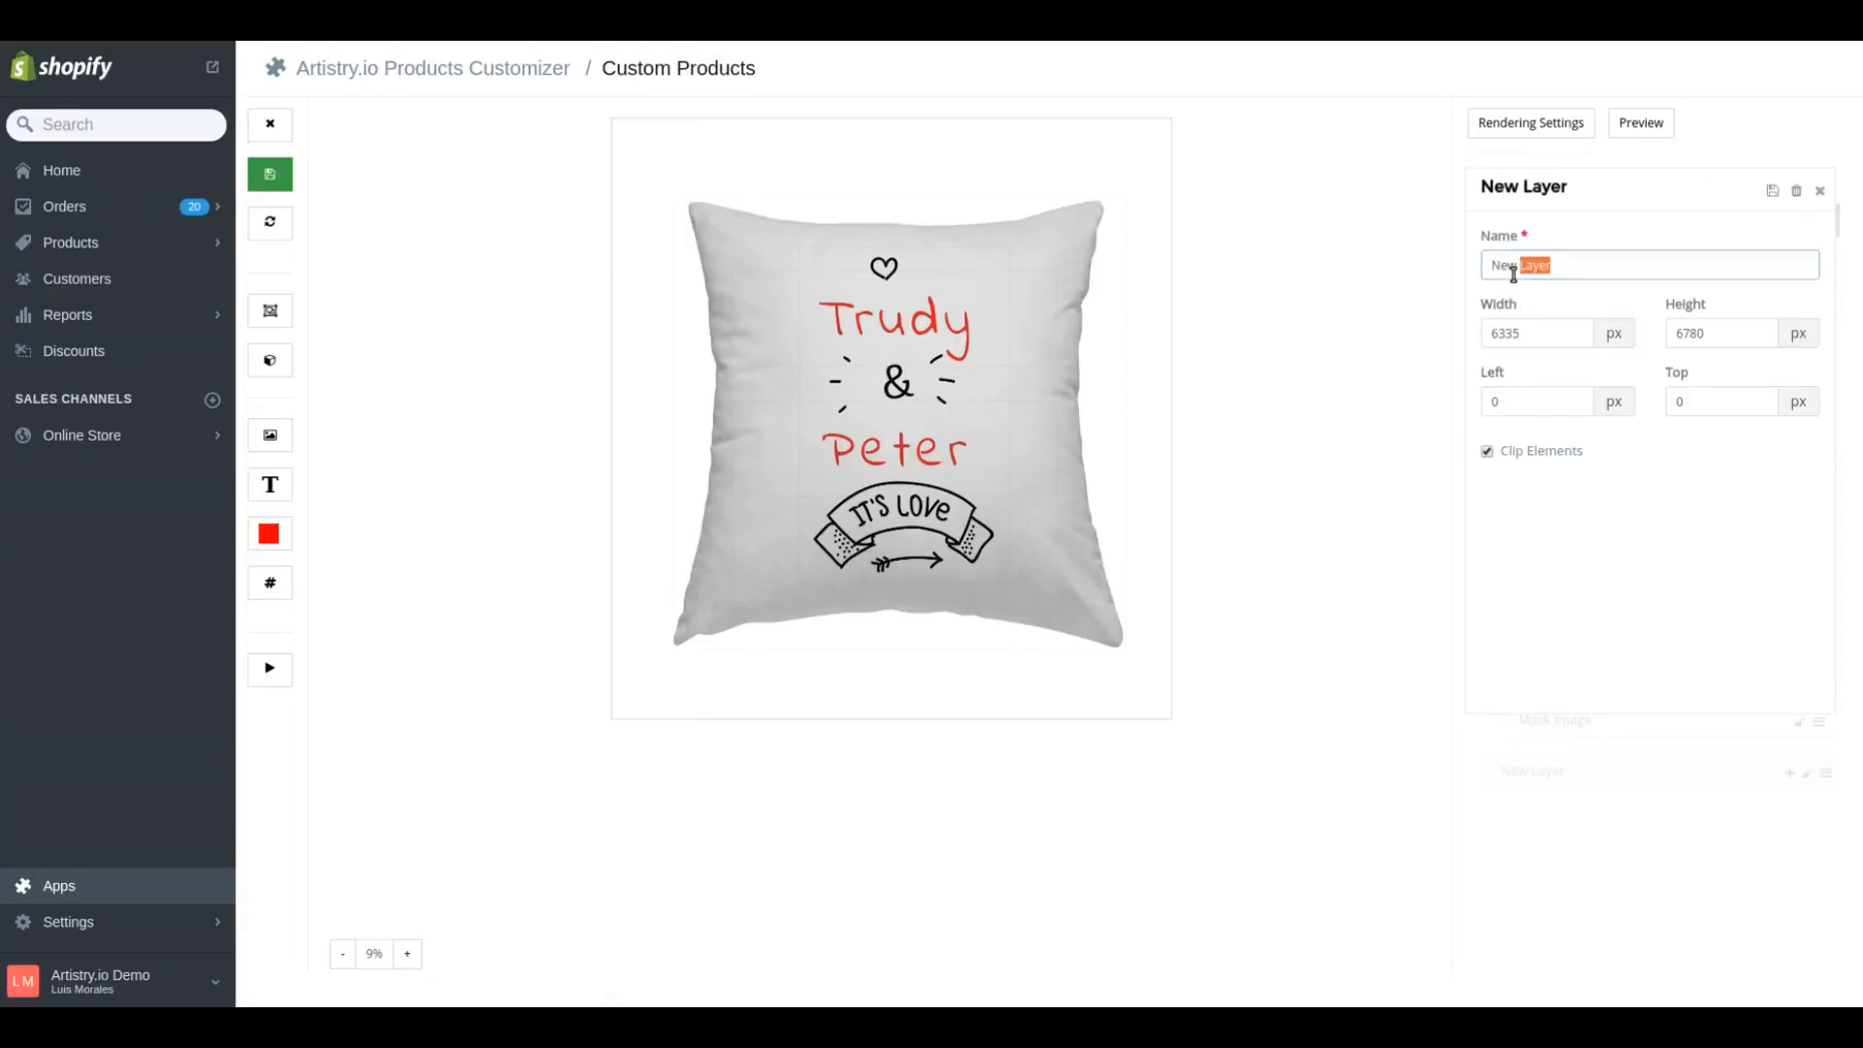
pyautogui.doubleClick(1504, 265)
pyautogui.write('Rendering')
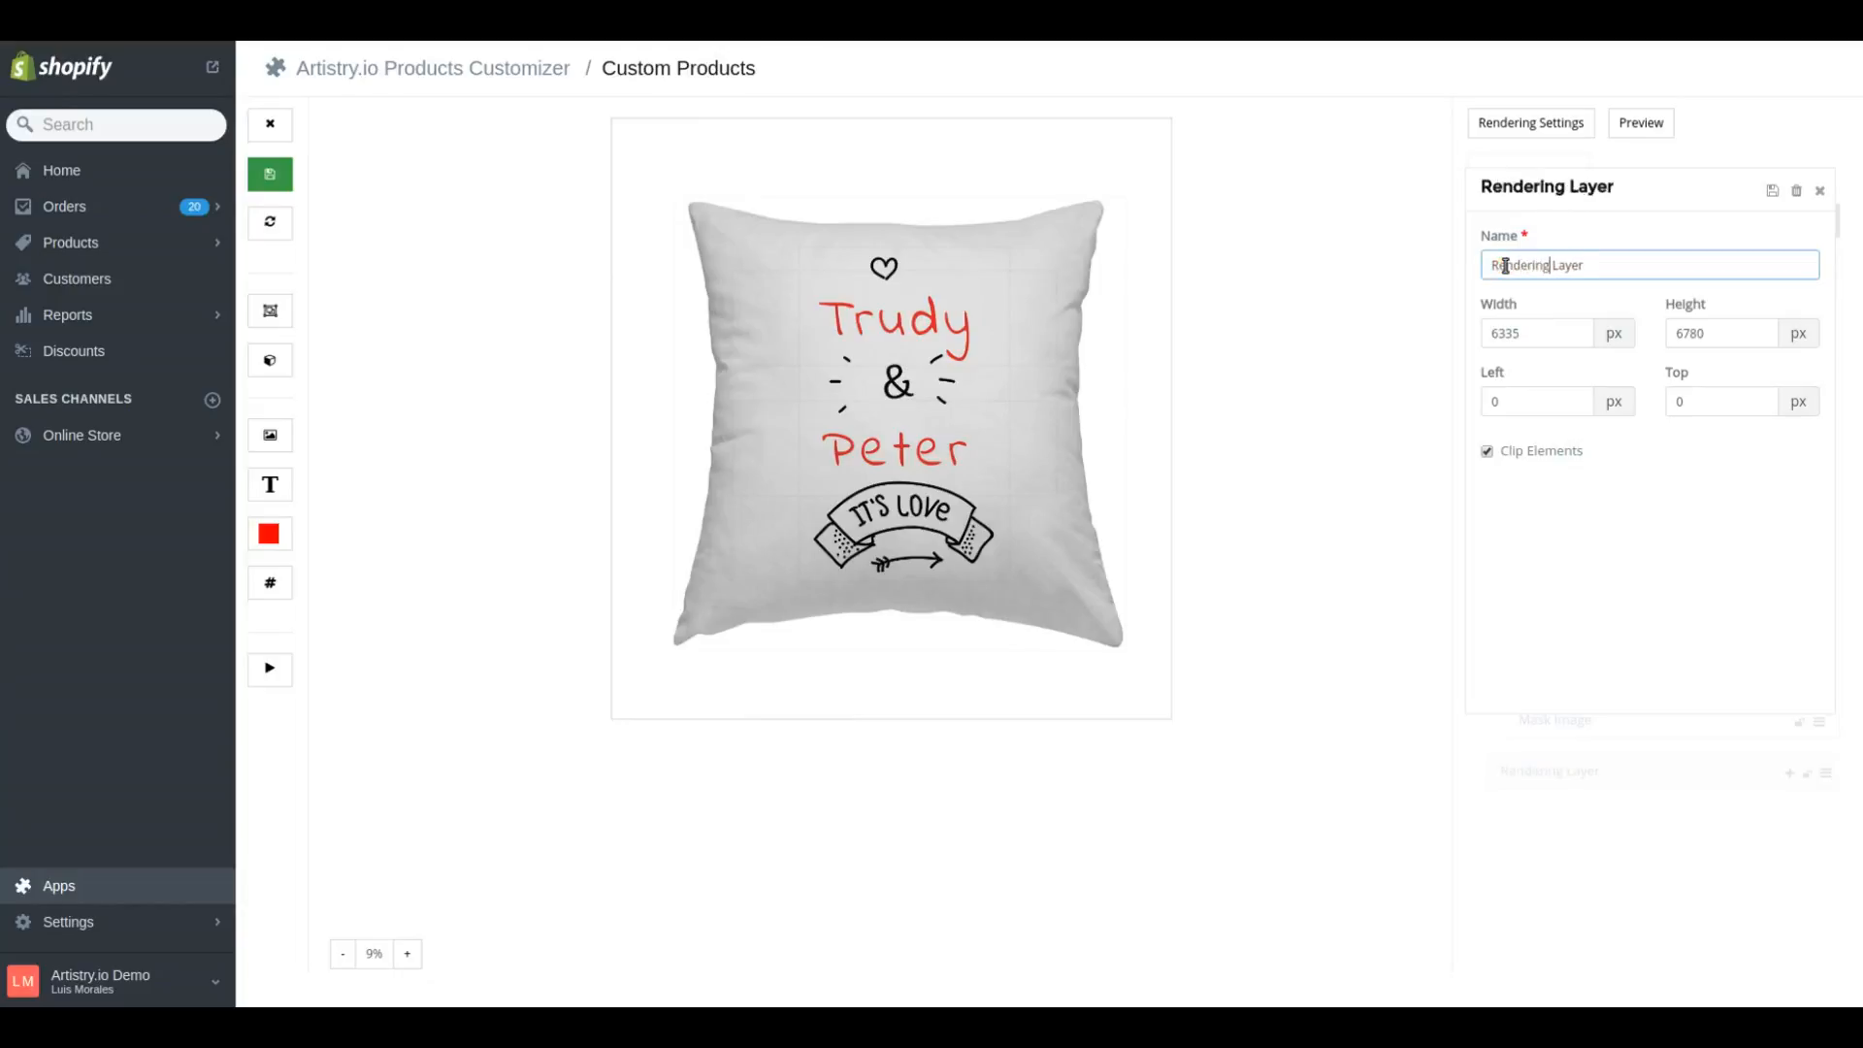
# Set the Rendering Layer's width and height to 5100 px each
pyautogui.doubleClick(1563, 332)
pyautogui.write('5100')
pyautogui.press('Tab')
pyautogui.write('5100')
pyautogui.press('Tab')
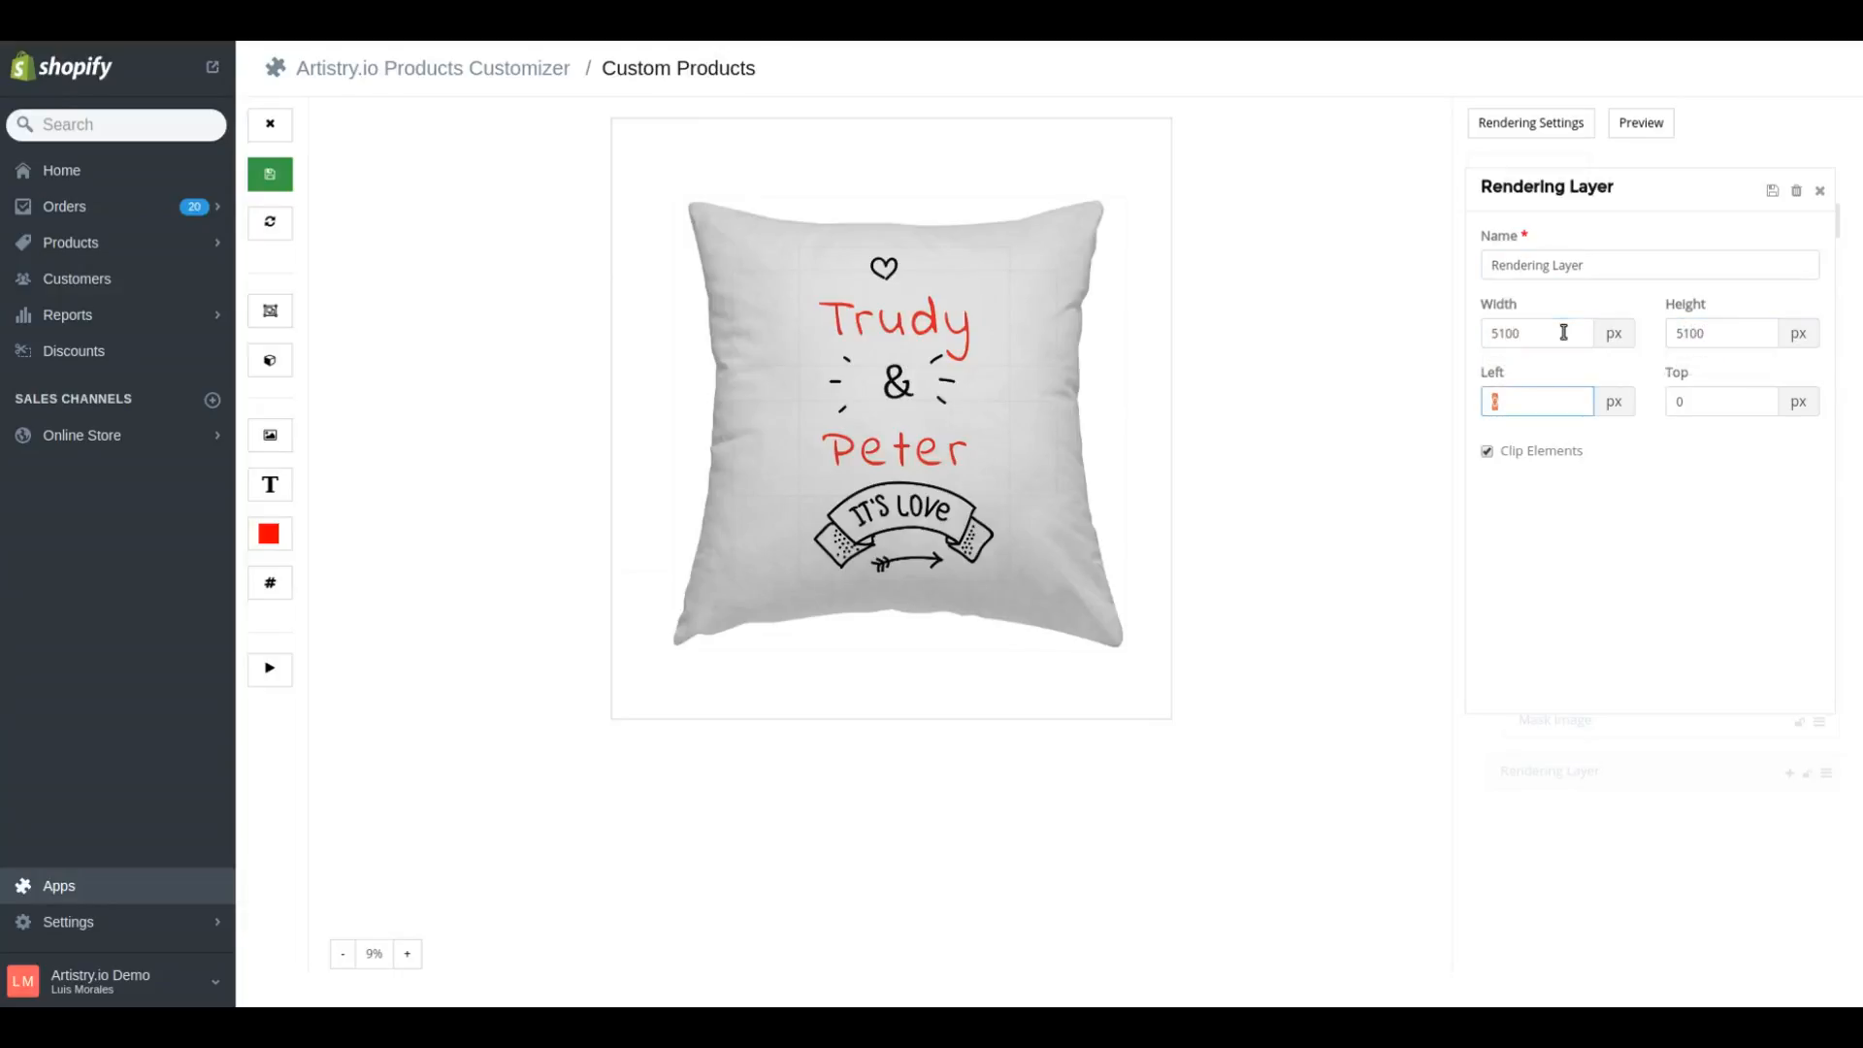
# Move the Rendering Layer over the pillow, to about 667 px from the left and 904 px from the top
pyautogui.click(828, 213)
pyautogui.moveTo(827, 213); pyautogui.dragTo(888, 293)
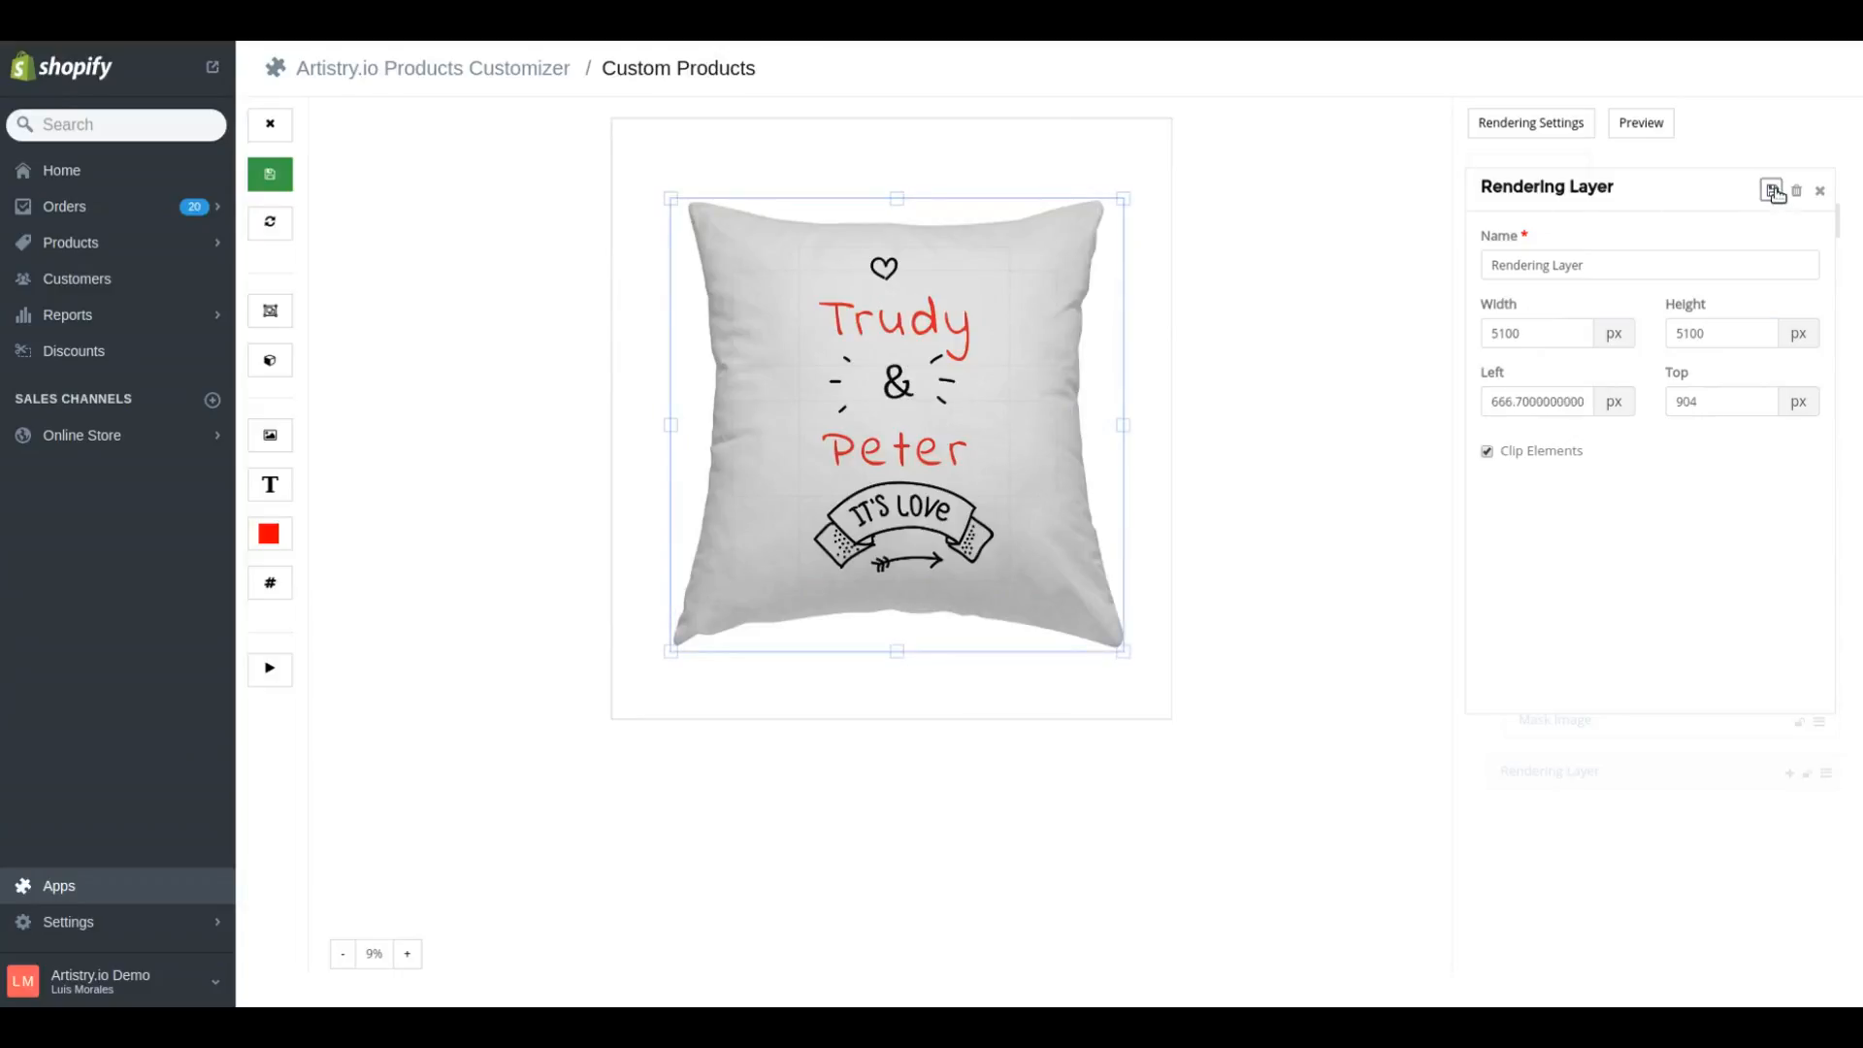
pyautogui.click(1820, 192)
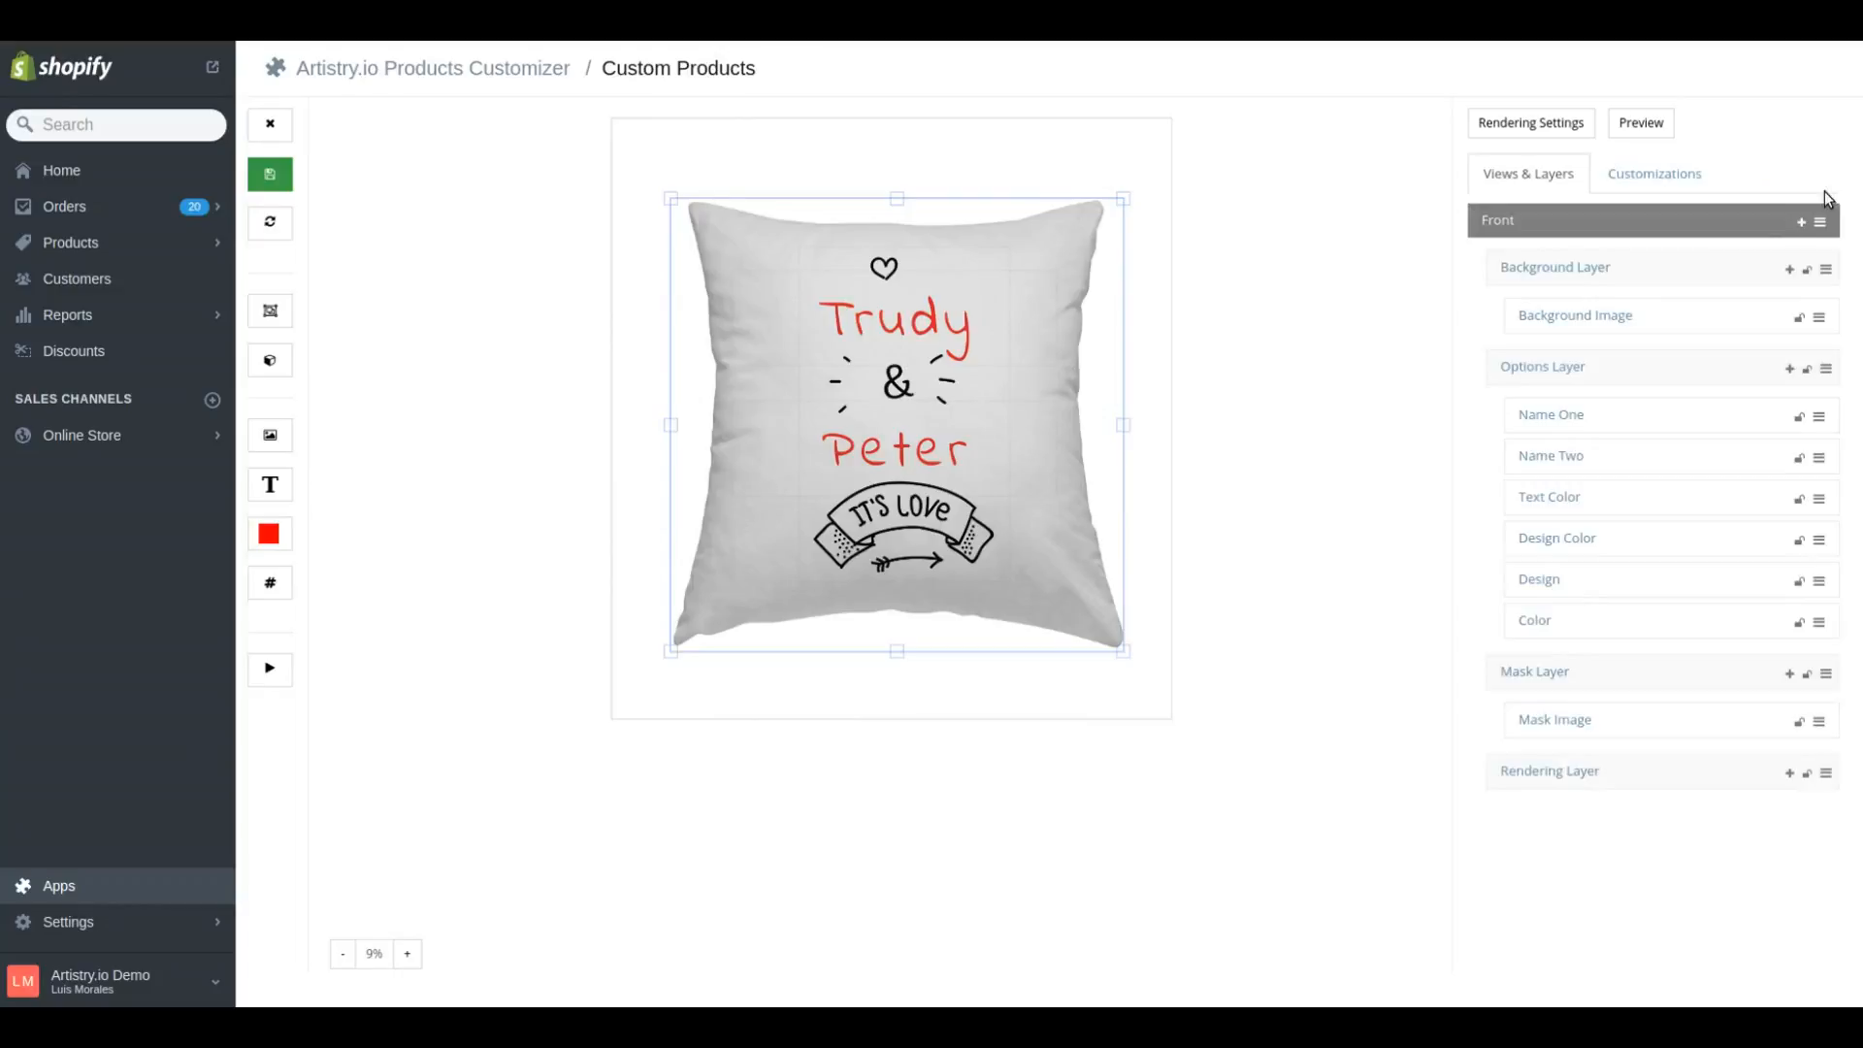
# Check the Options Layer's left and top offsets as a reference for aligning the Rendering Layer
pyautogui.click(1545, 369)
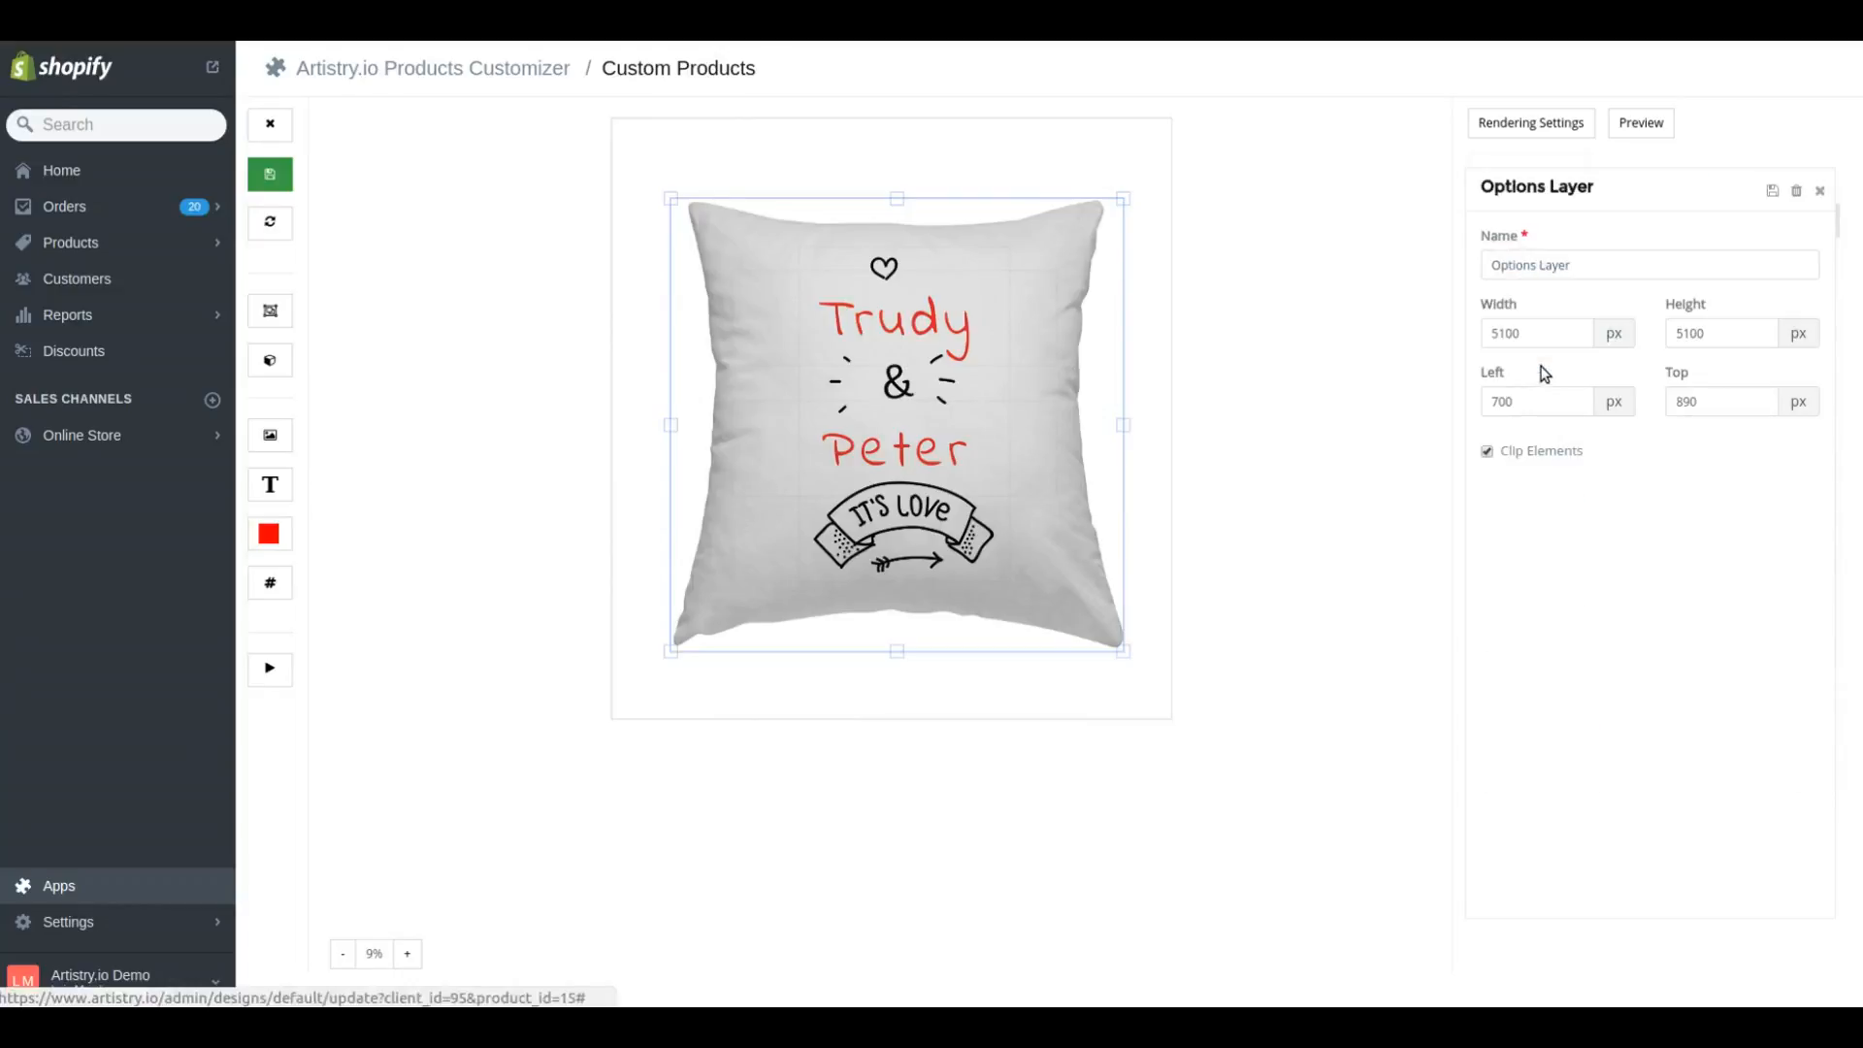
pyautogui.doubleClick(1535, 400)
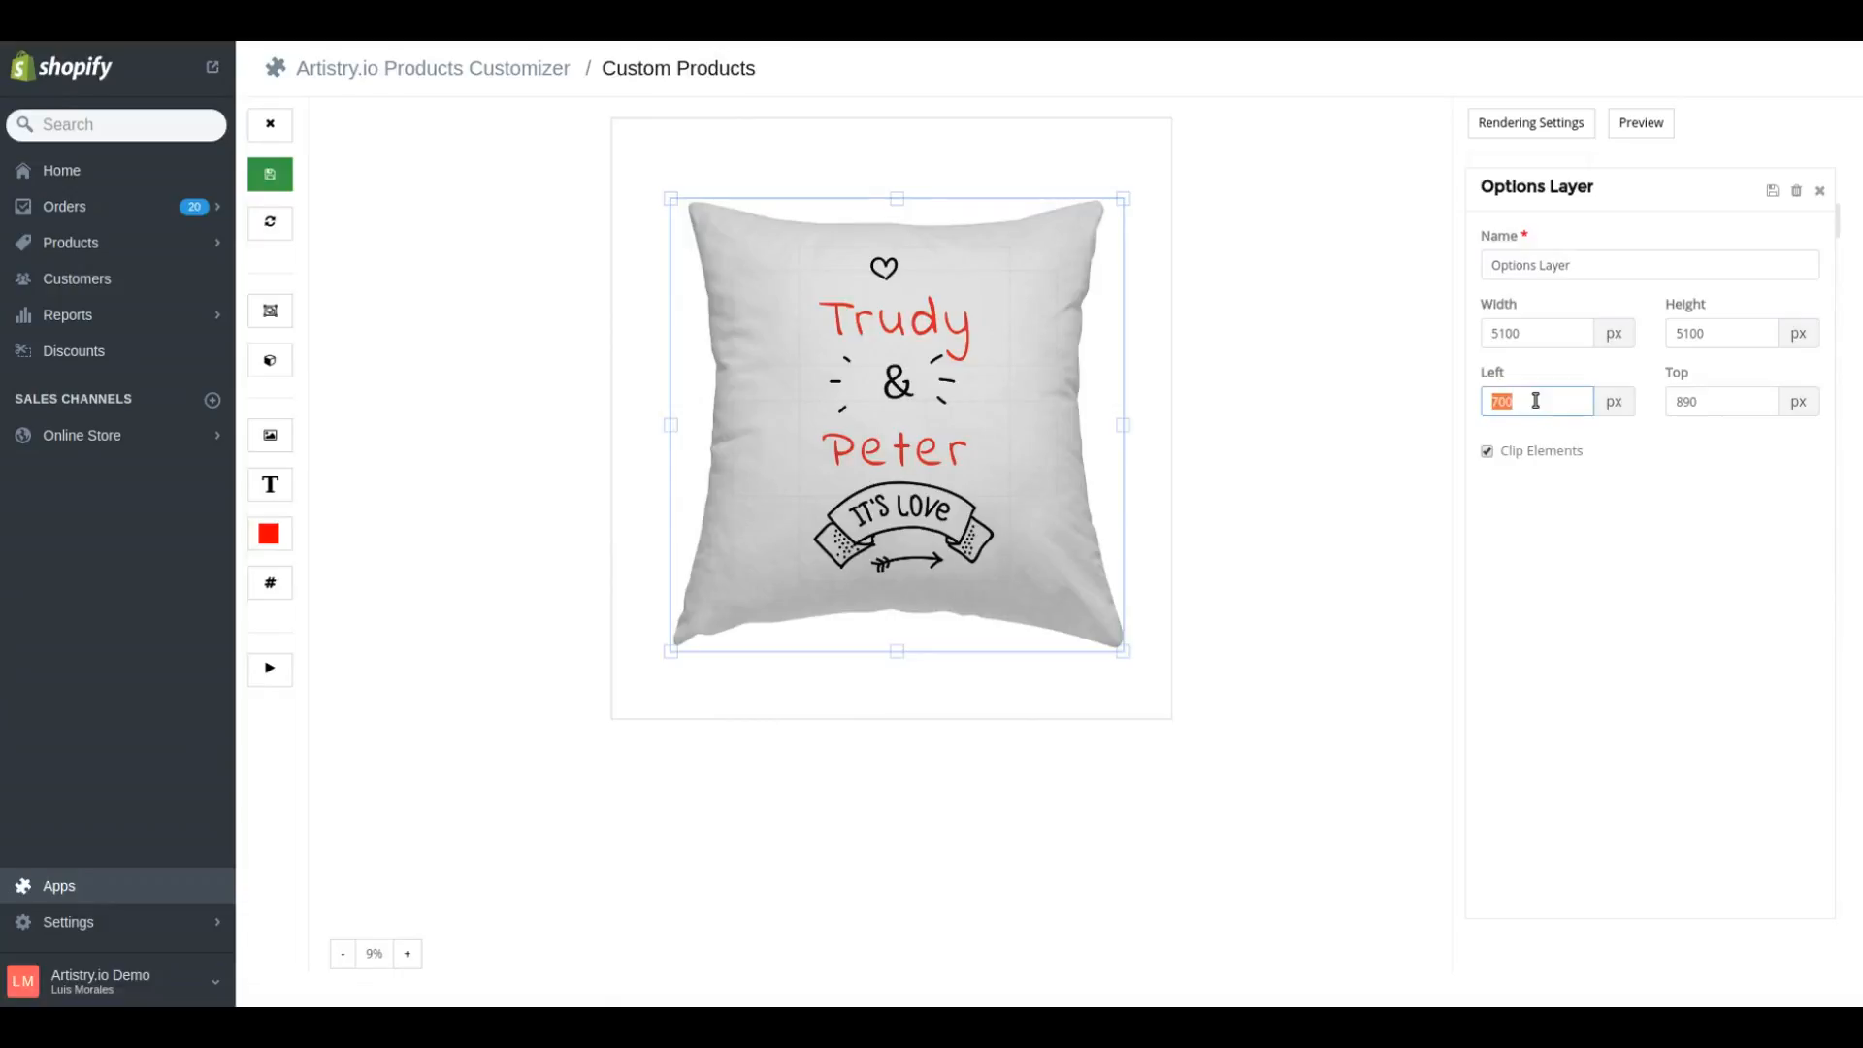
pyautogui.click(1821, 191)
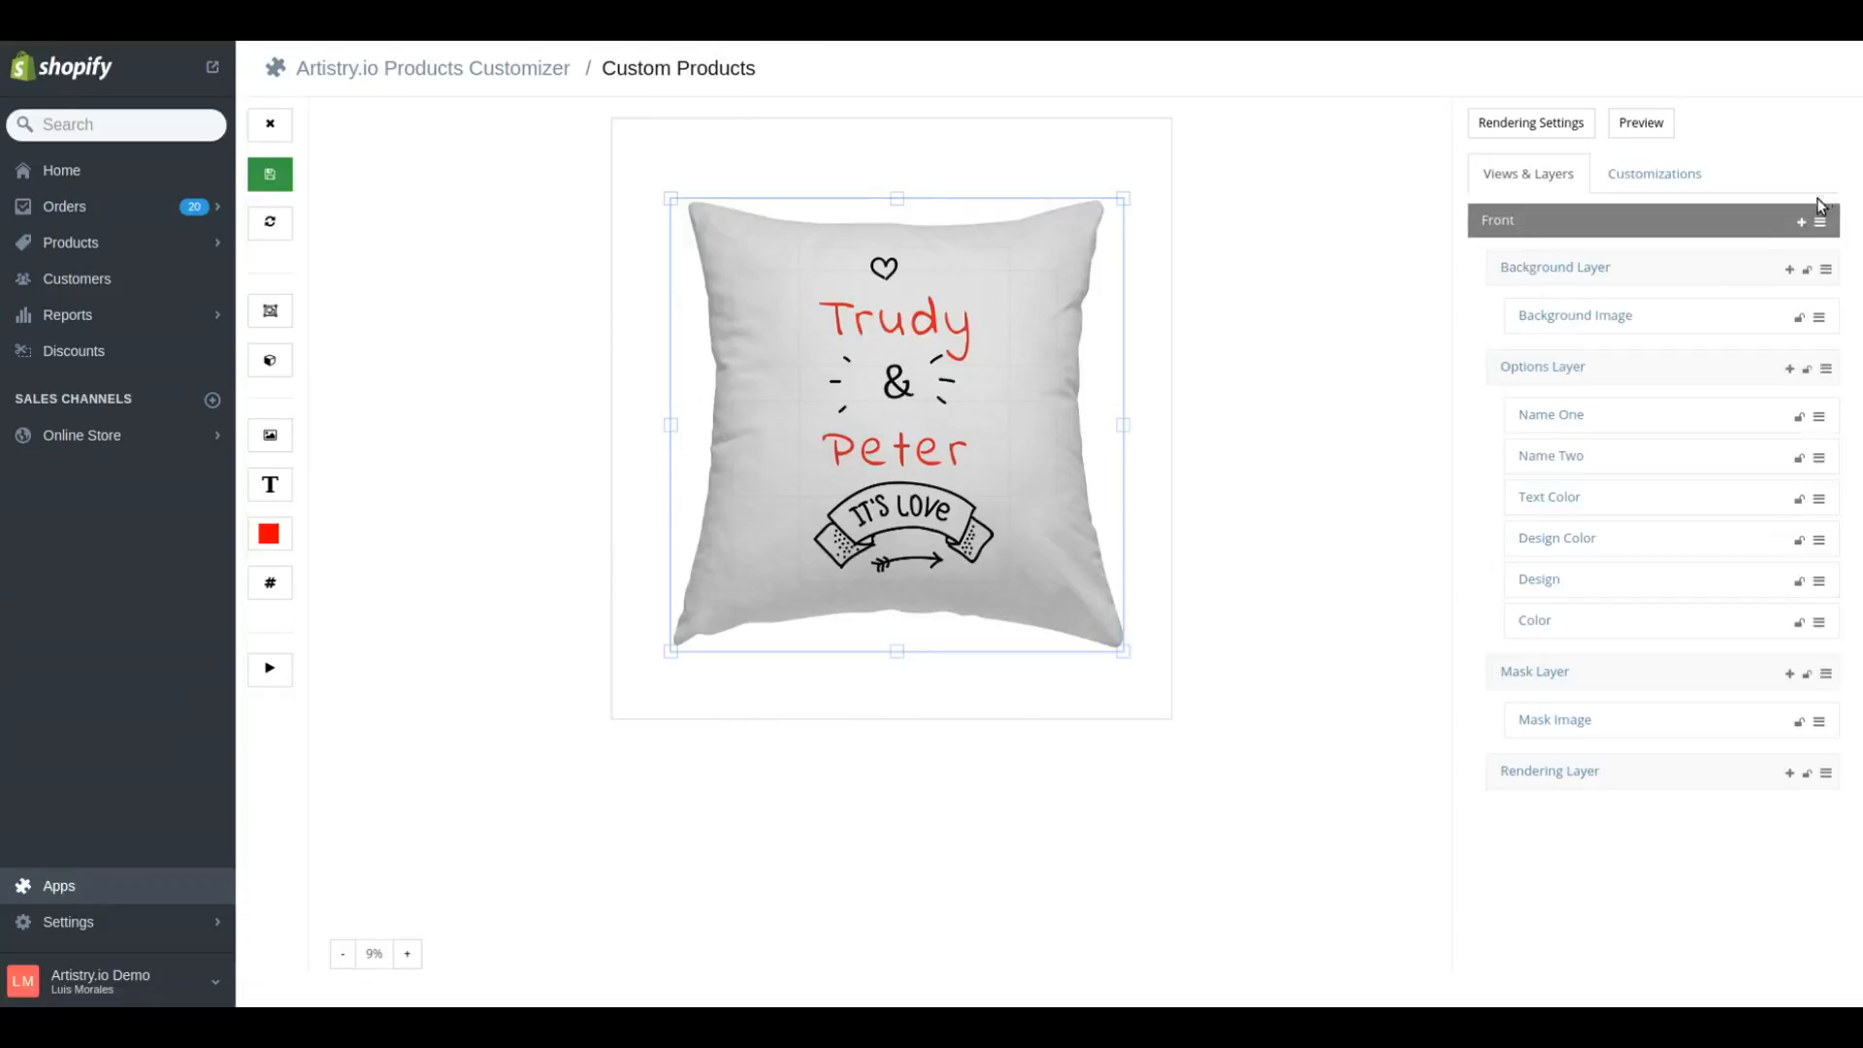
# Set the Rendering Layer's left offset to 700 px and top offset to 890 px, save it, and deselect the layer
pyautogui.click(1569, 771)
pyautogui.doubleClick(1537, 399)
pyautogui.write('700')
pyautogui.press('Tab')
pyautogui.write('890')
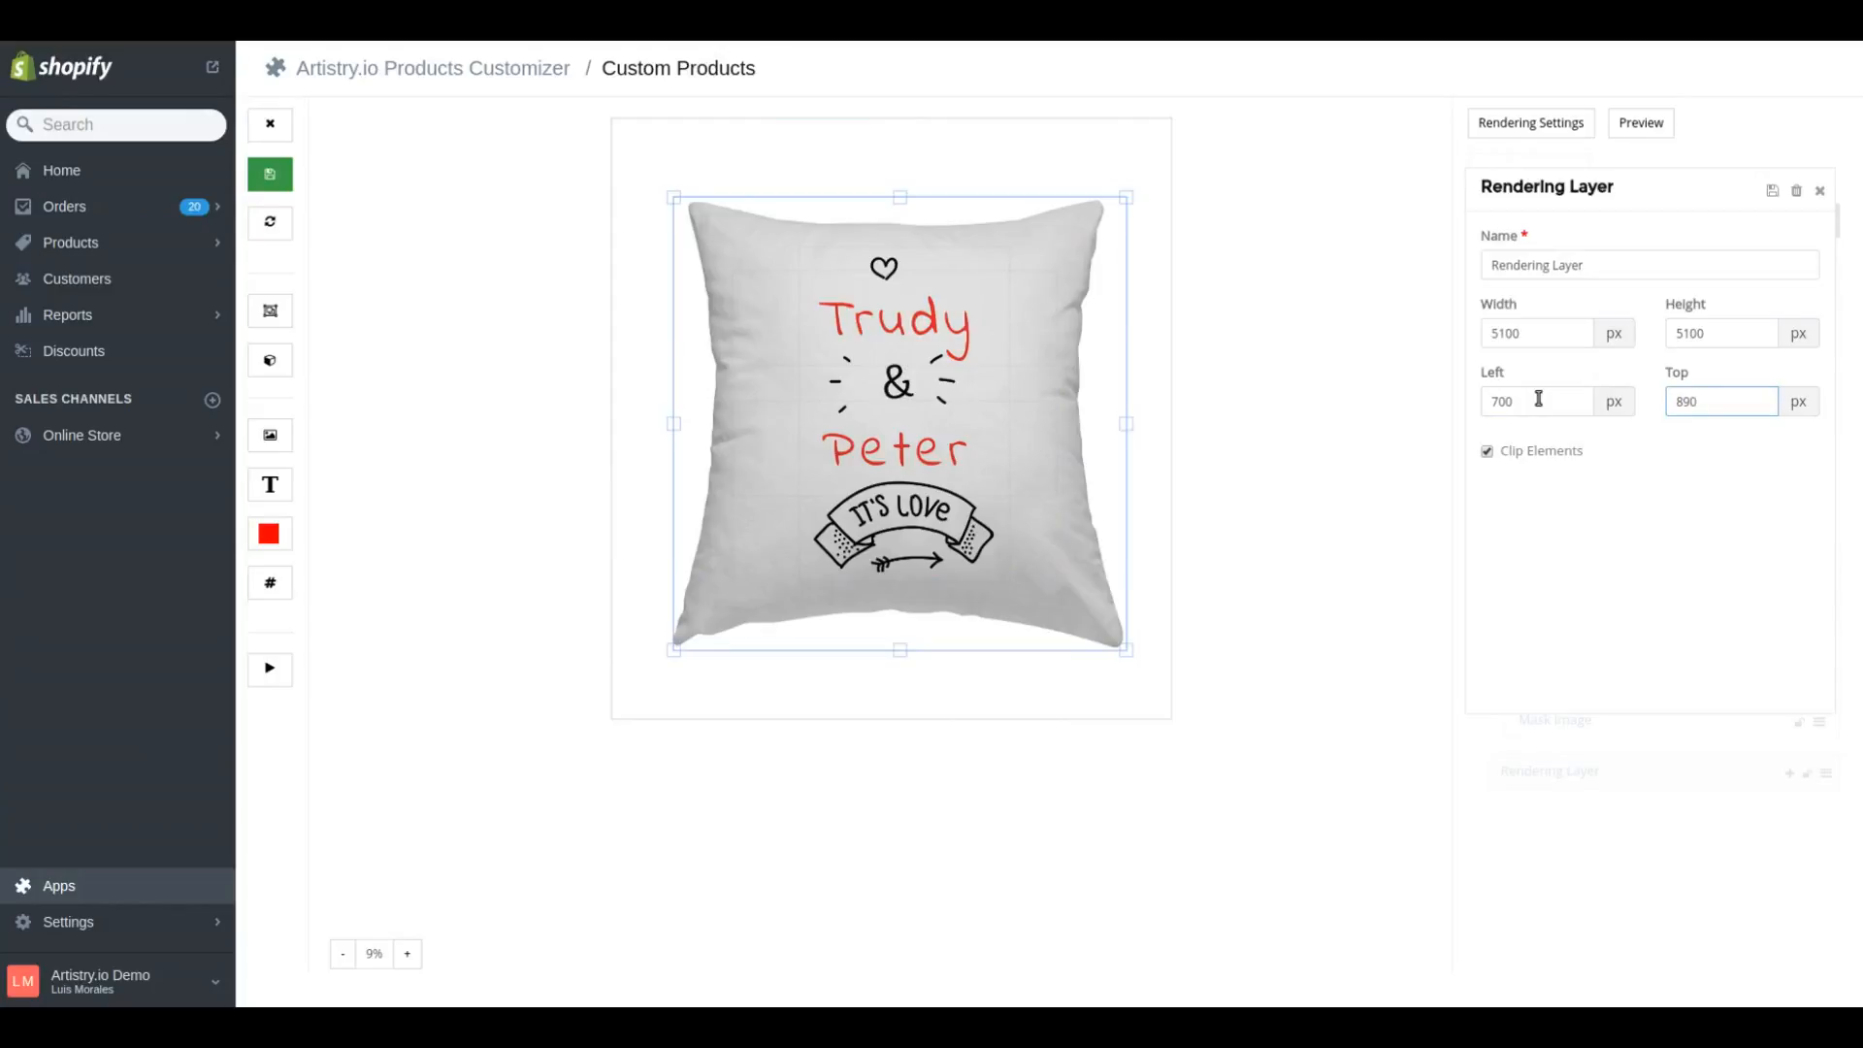
pyautogui.click(1773, 192)
pyautogui.click(1819, 192)
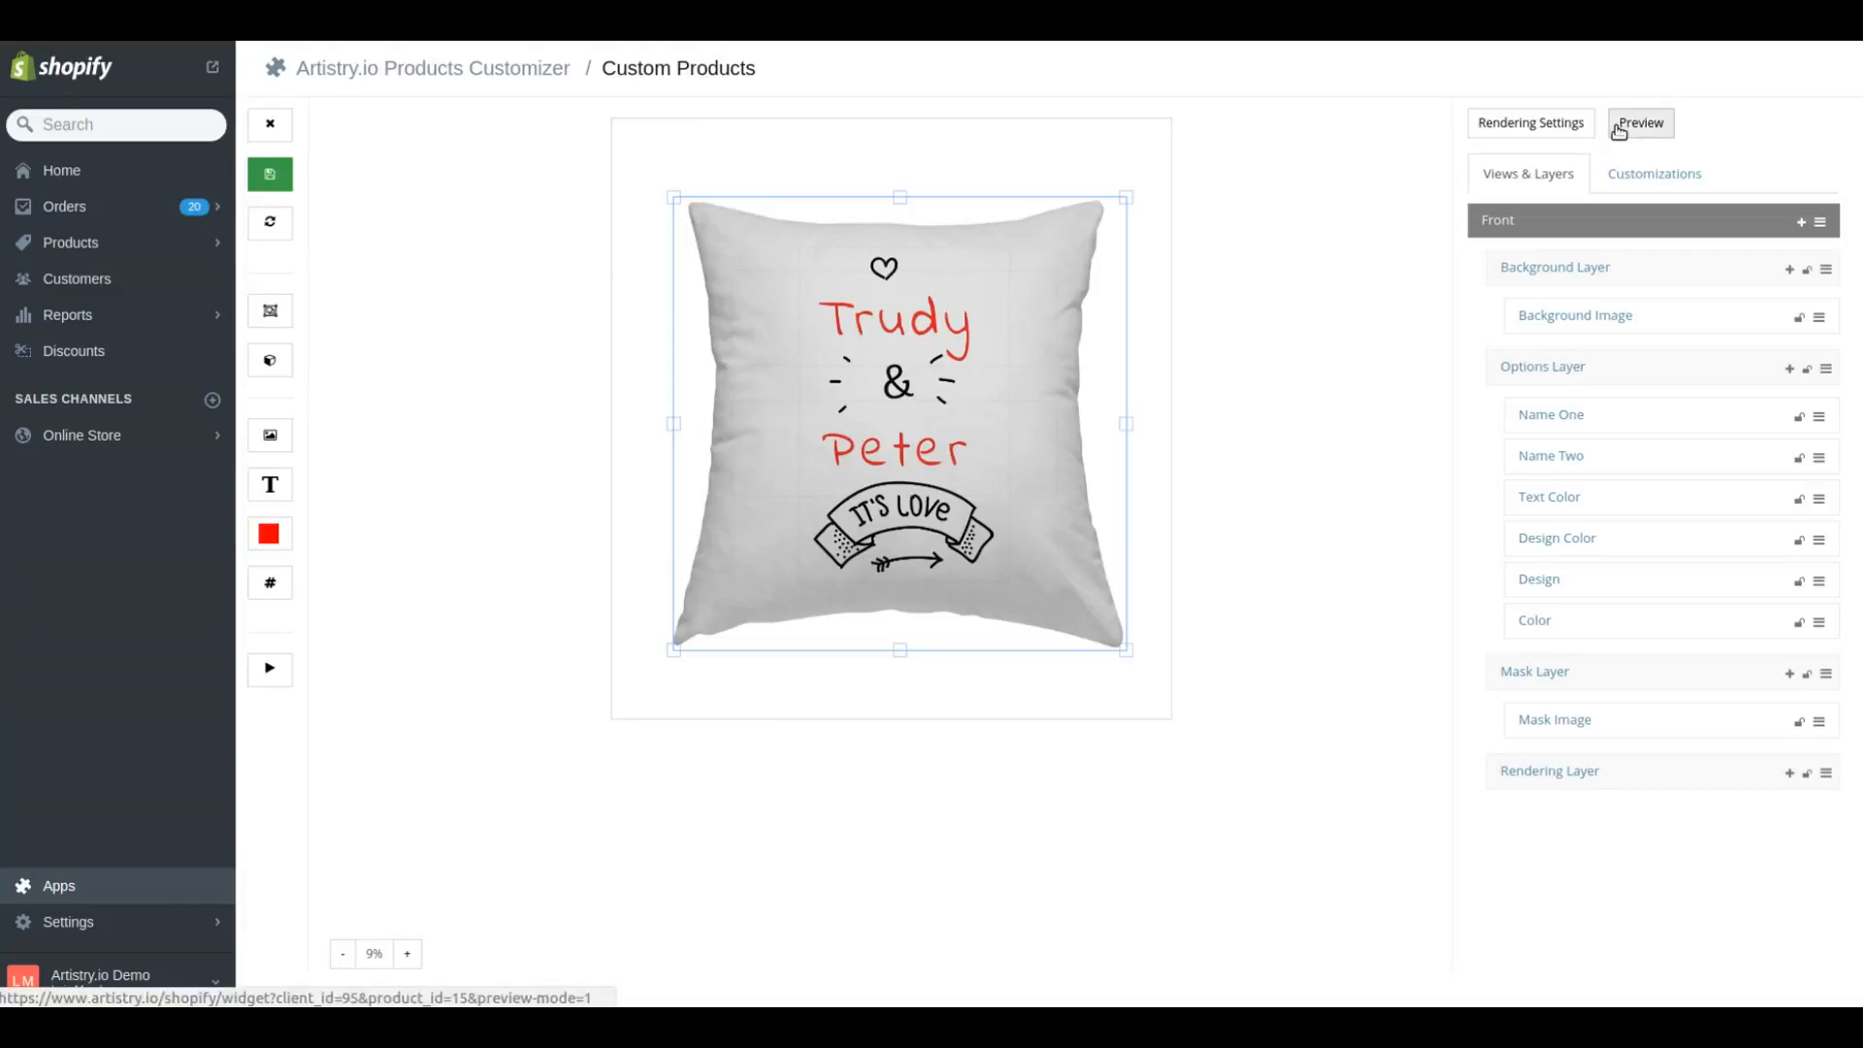
pyautogui.click(616, 206)
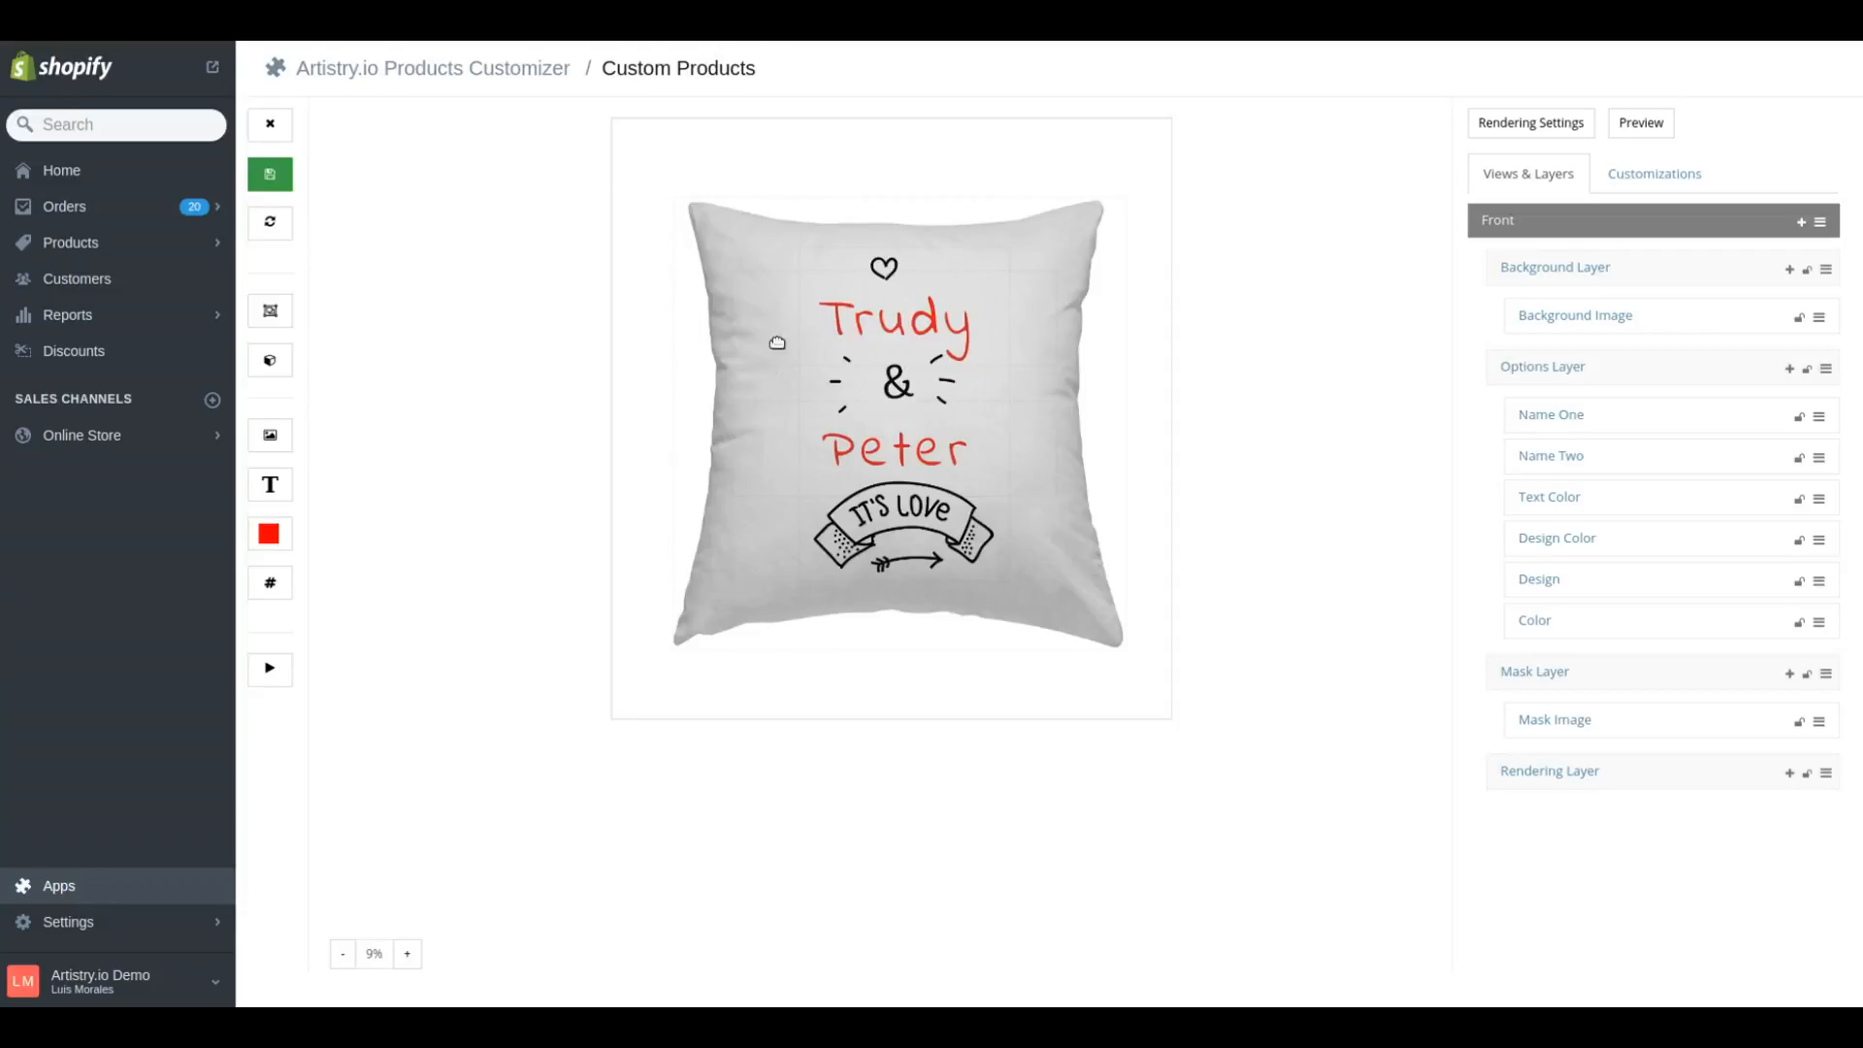
# Open the newest It's Love pillow order and view it in Artistry.io
pyautogui.click(85, 202)
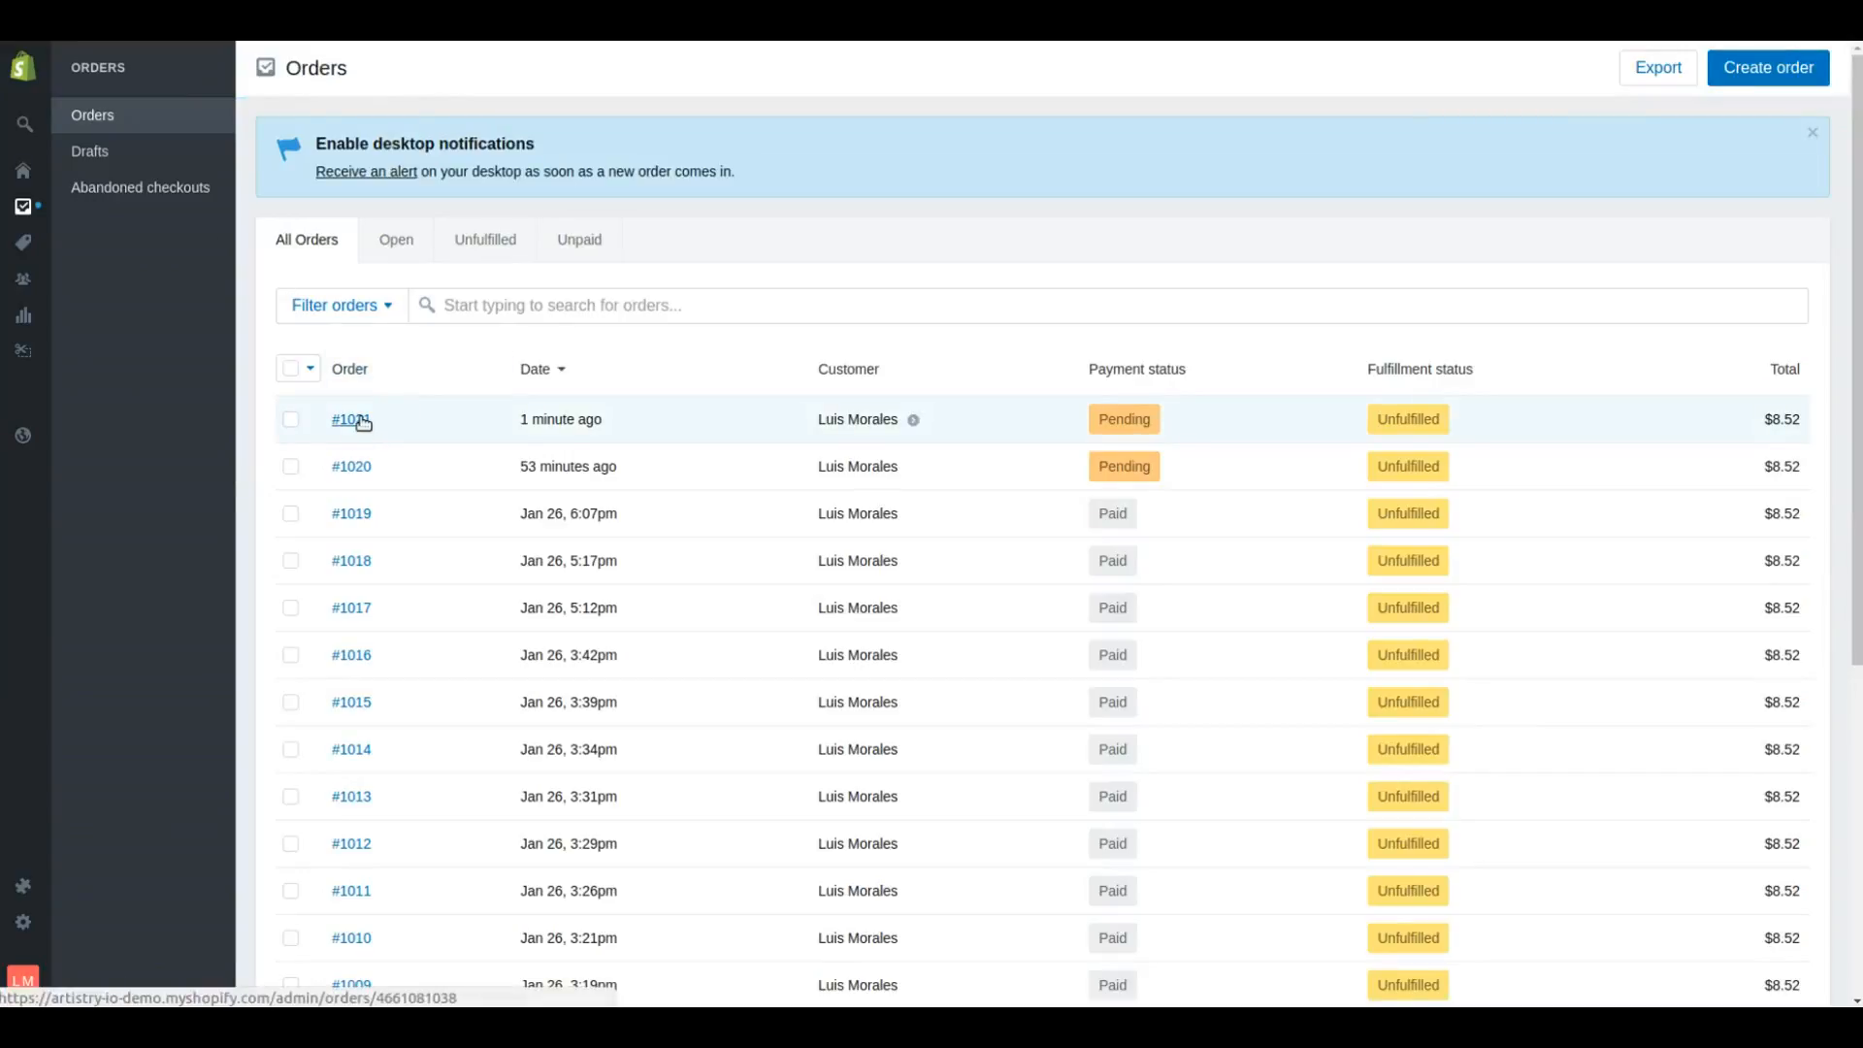
pyautogui.click(352, 419)
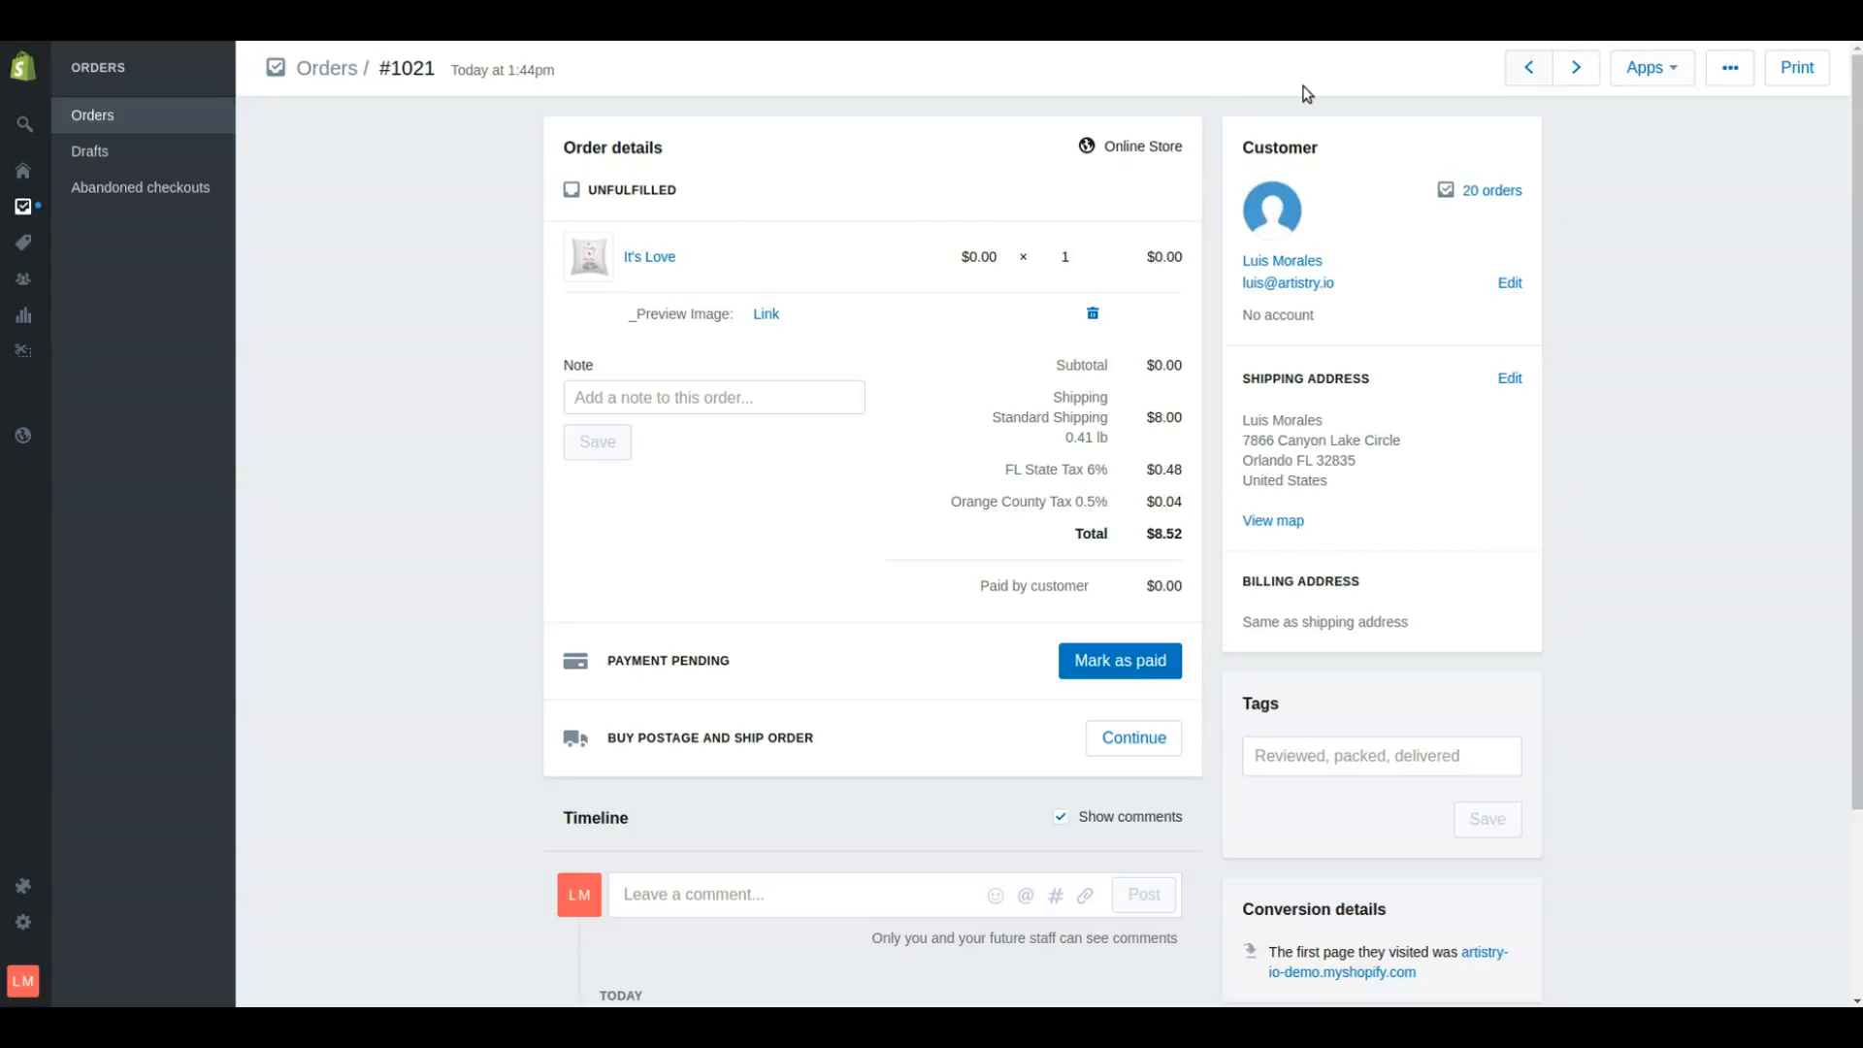
pyautogui.click(1666, 77)
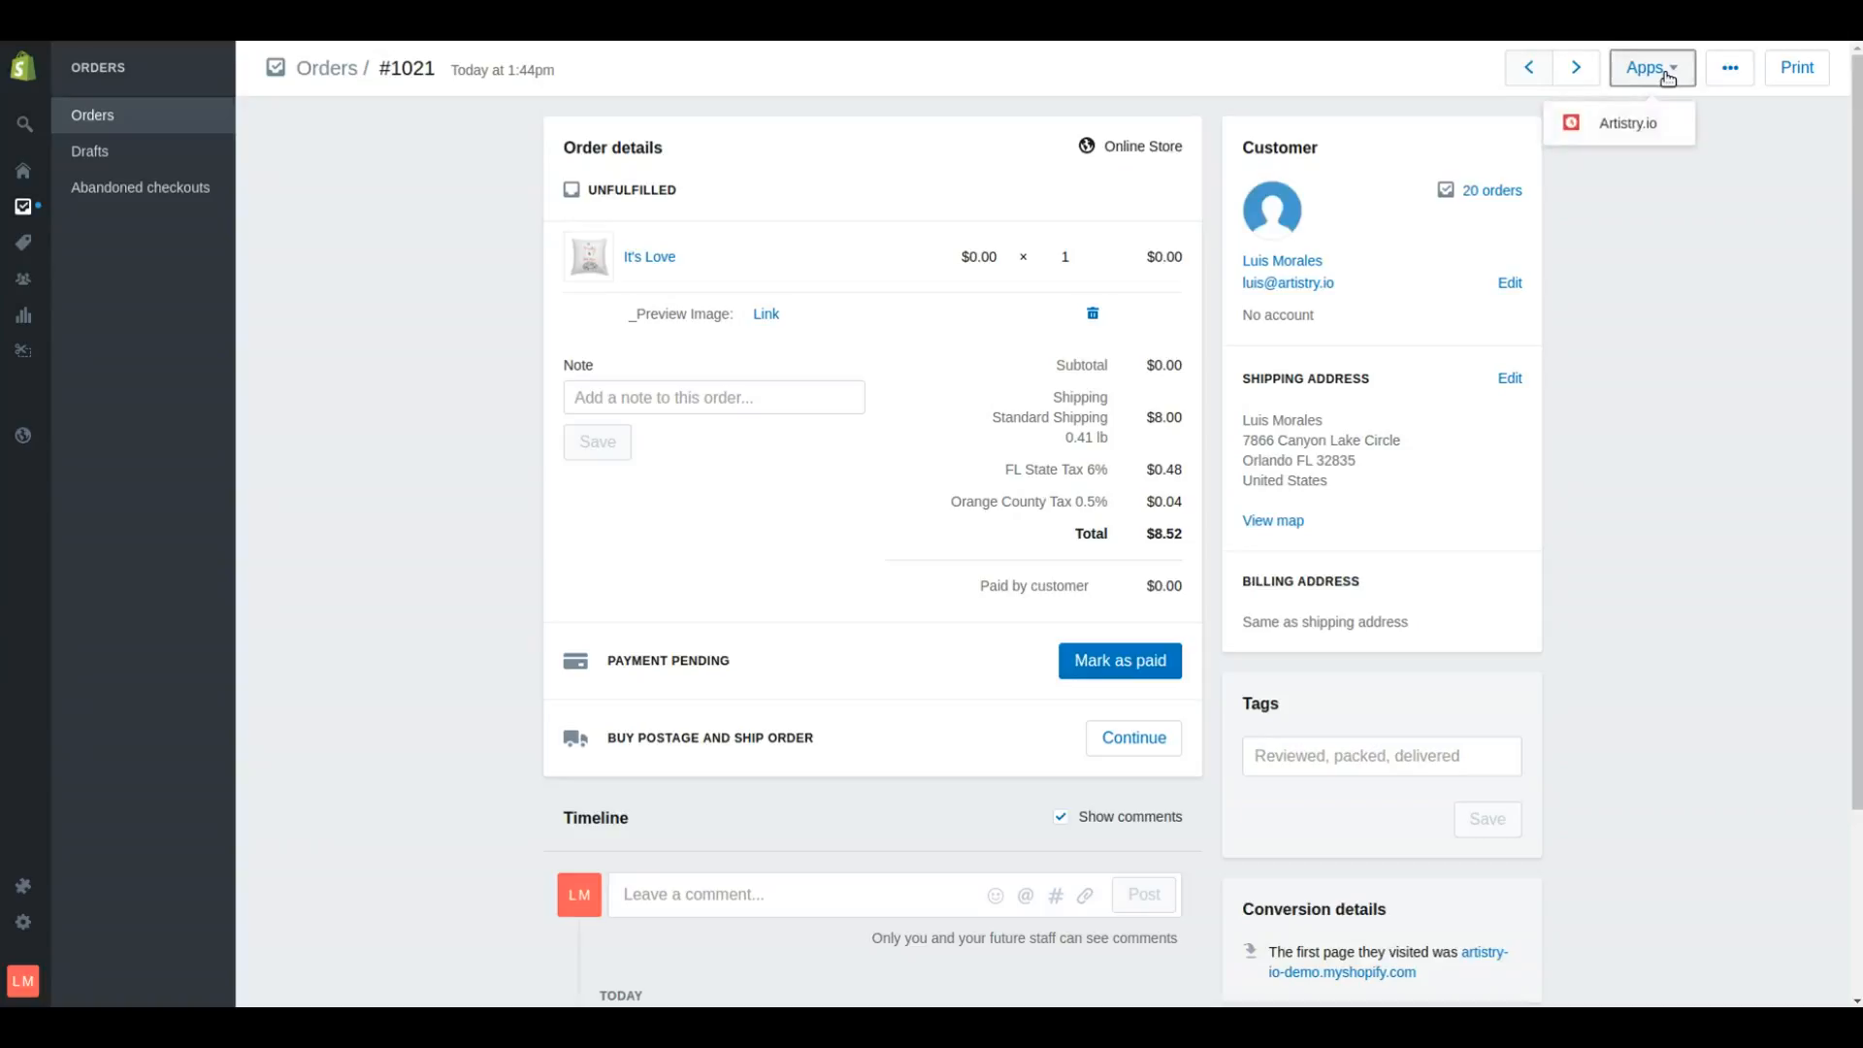
pyautogui.click(1639, 133)
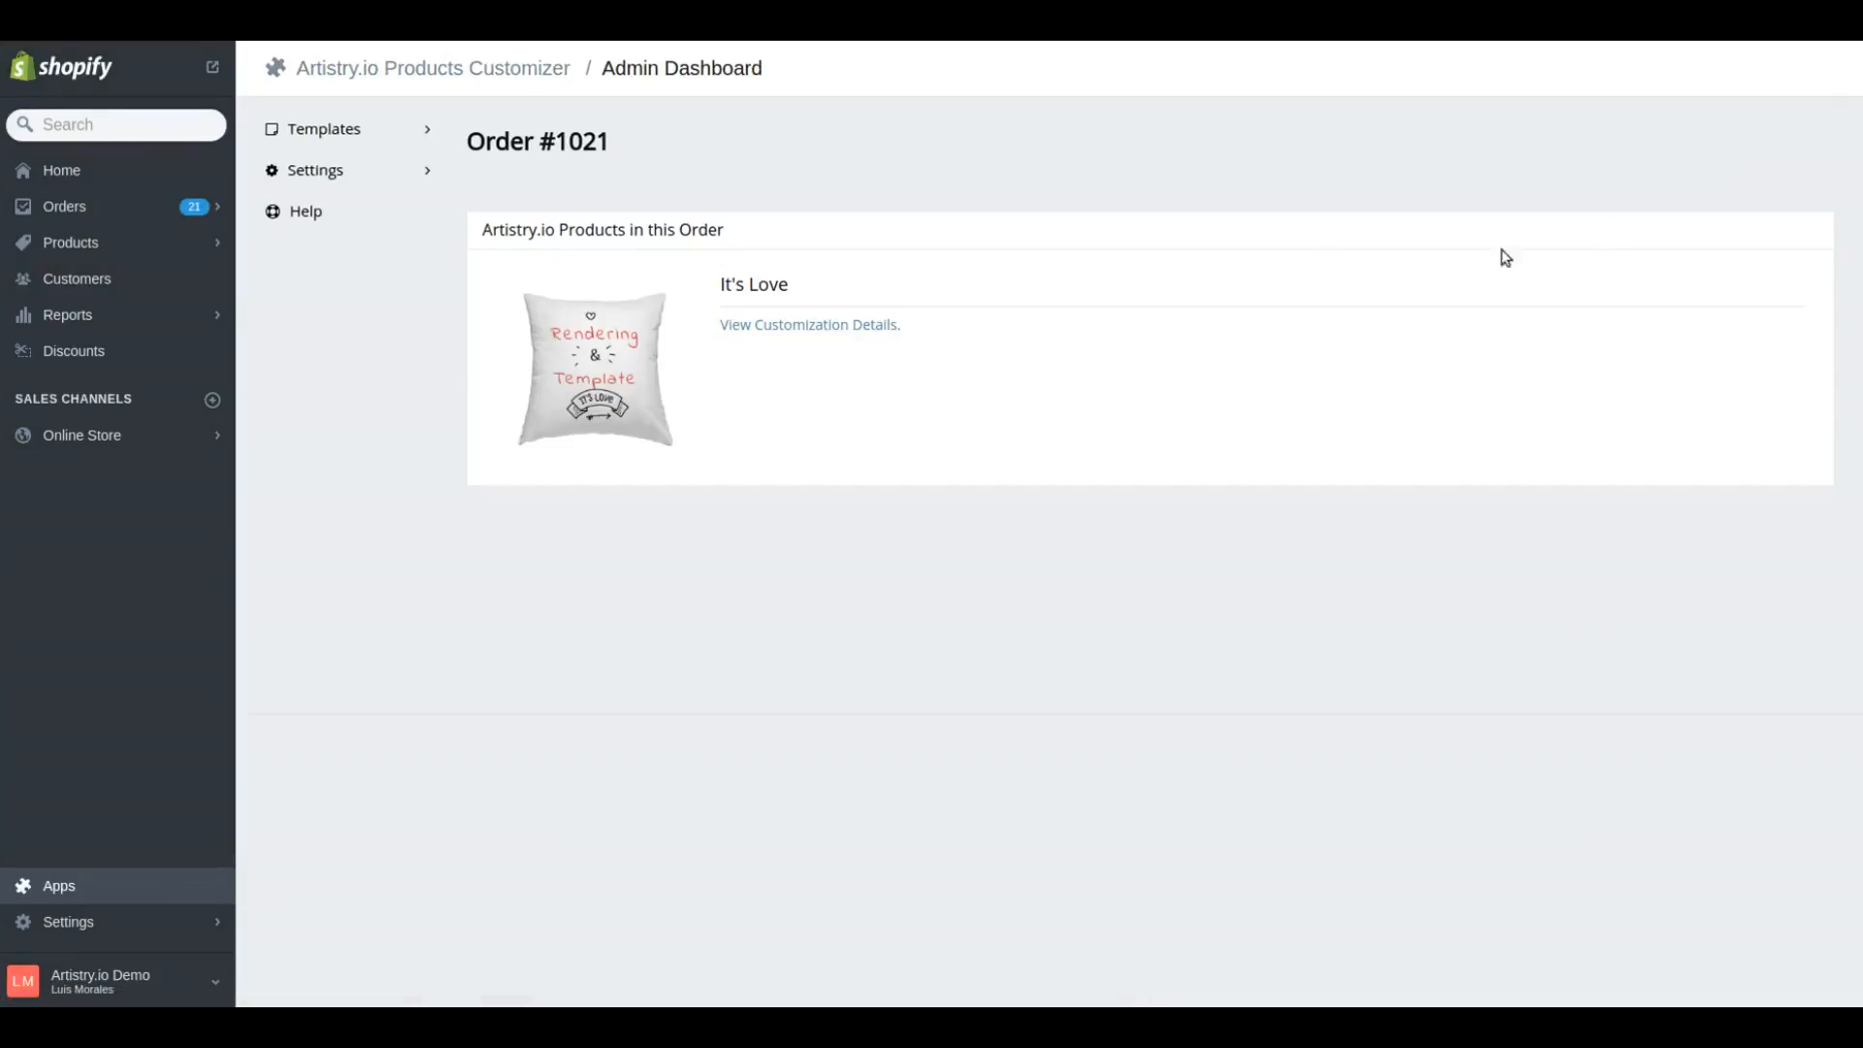
# View the It's Love item's customization details and download its production image
pyautogui.click(840, 329)
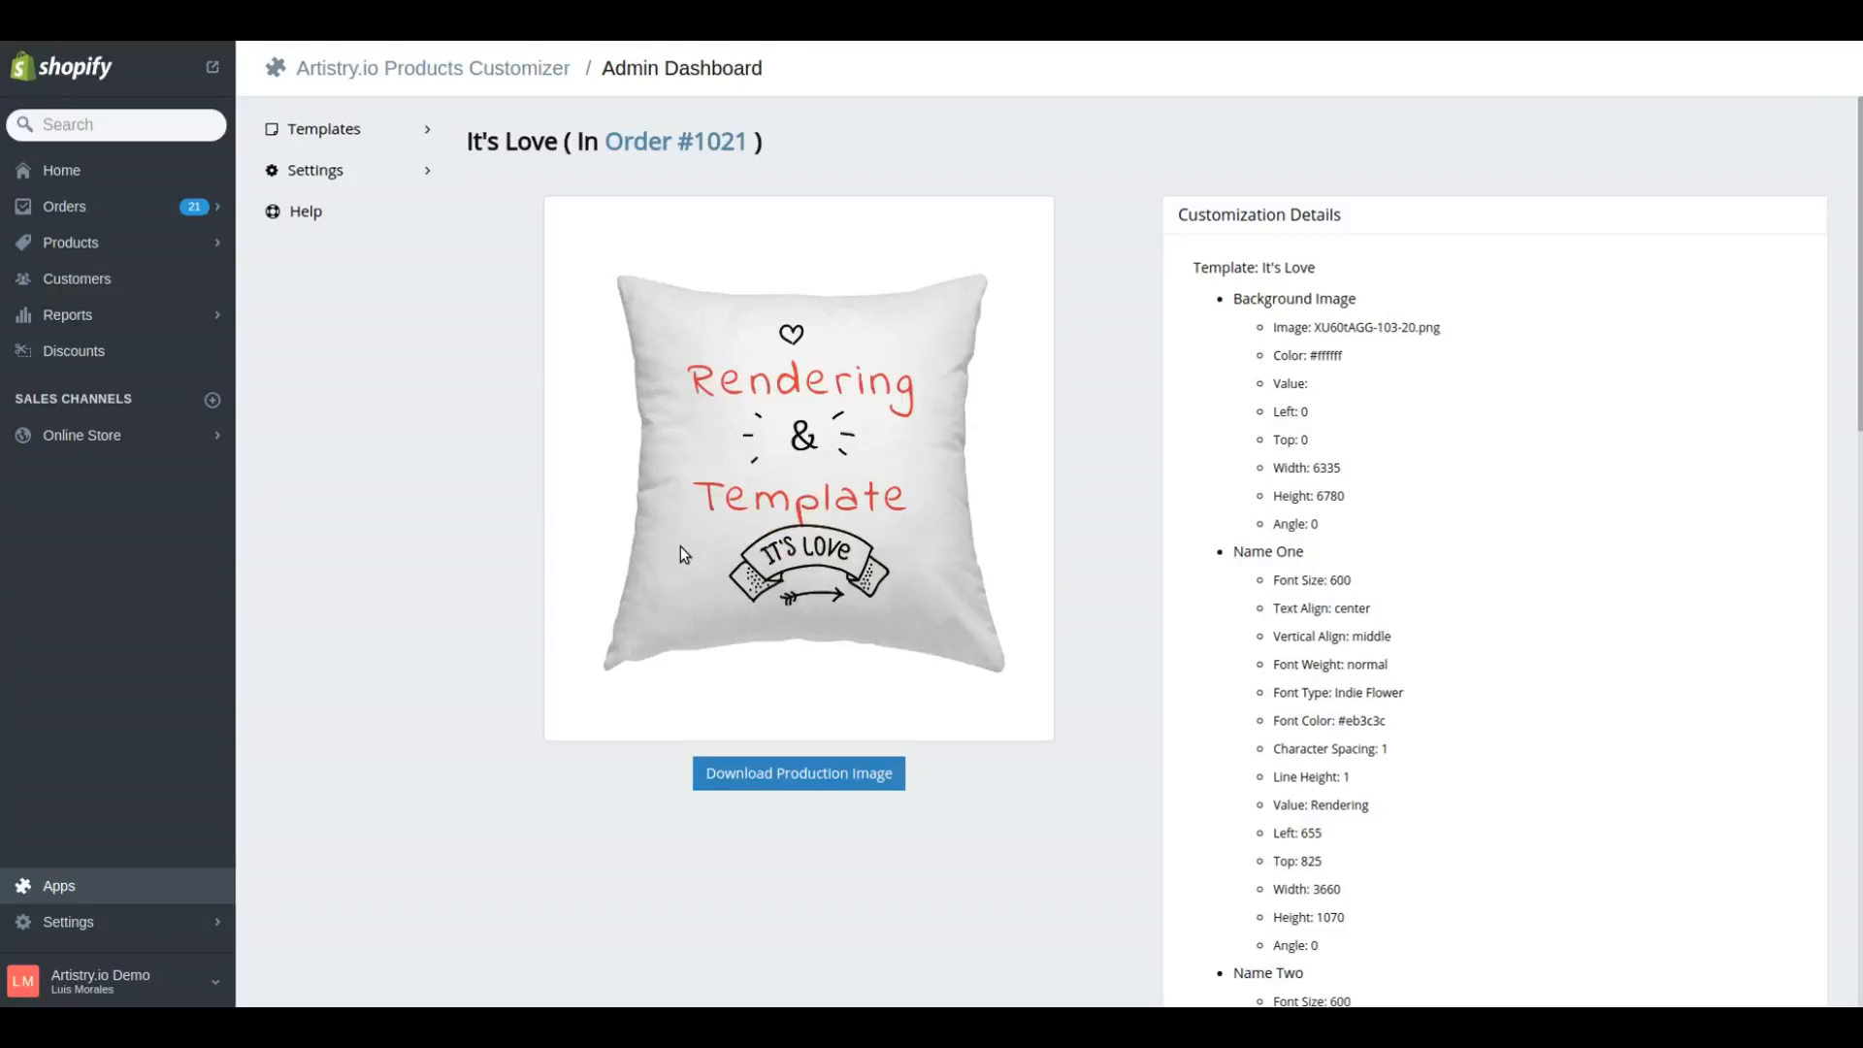
pyautogui.scroll(-1, 535, 737)
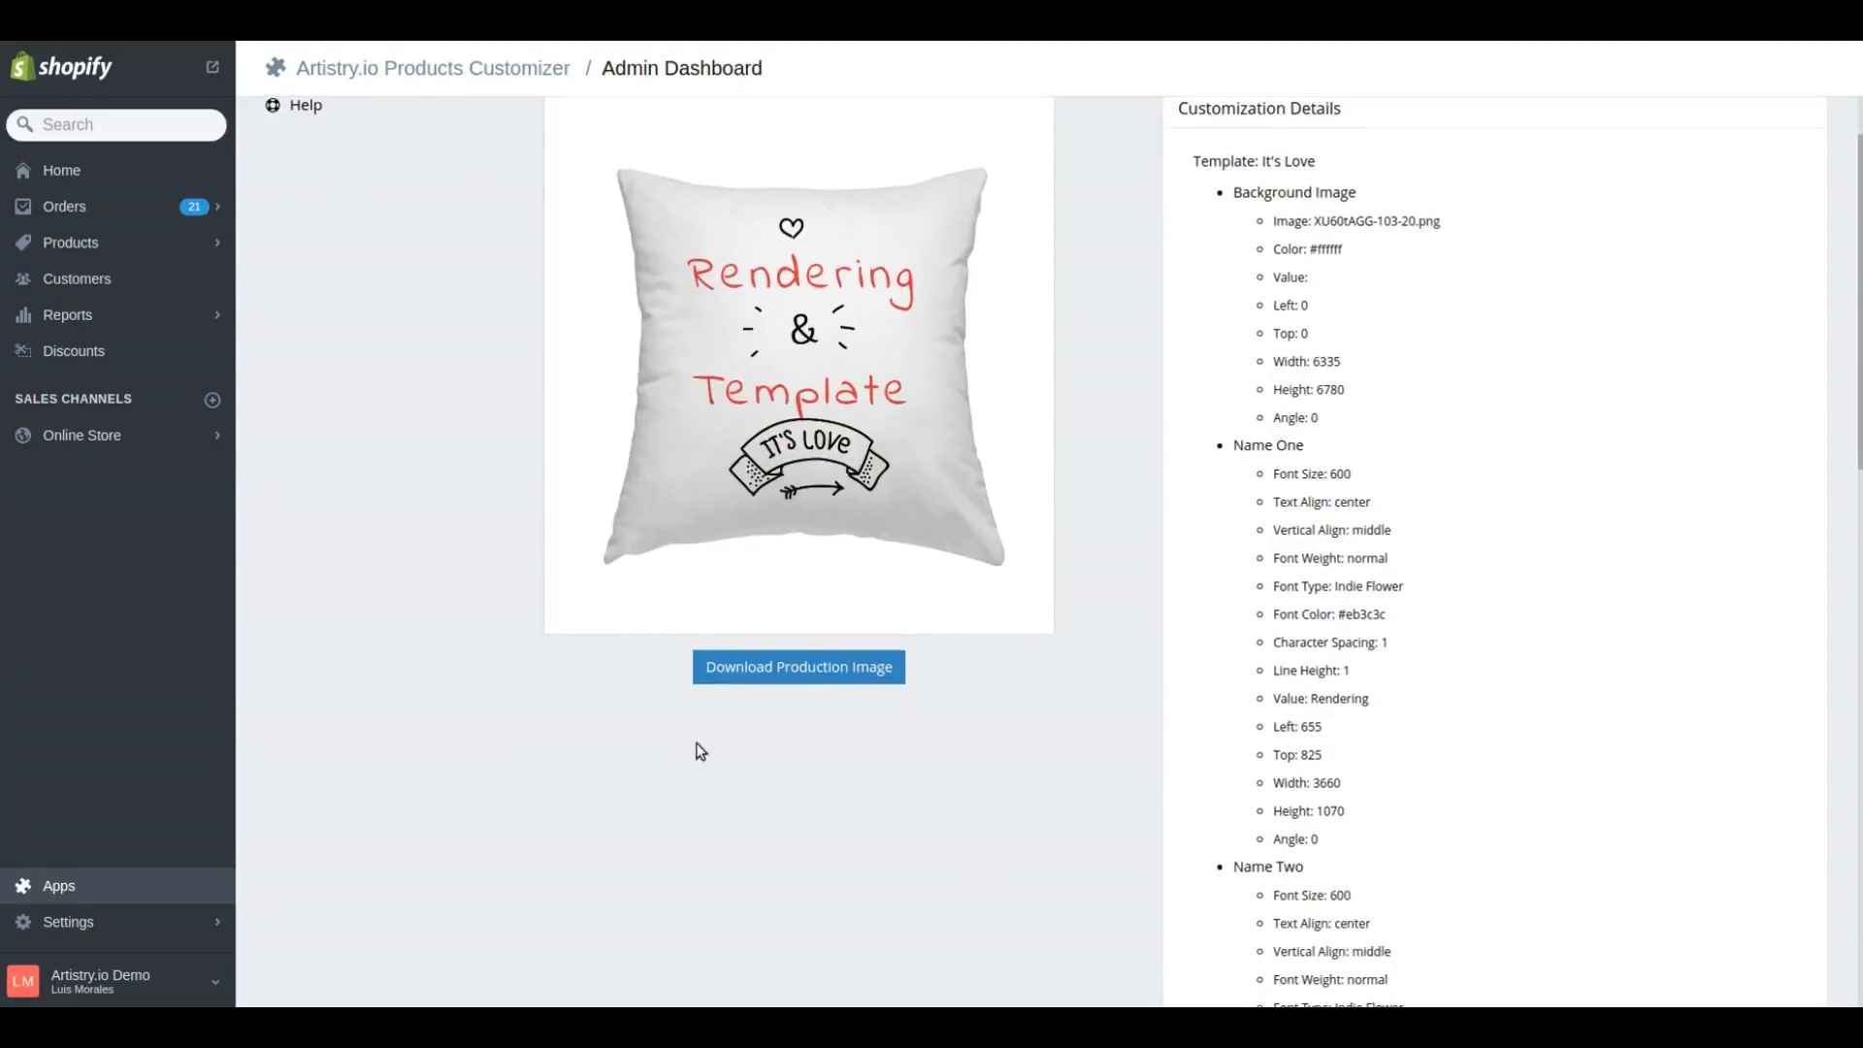
pyautogui.scroll(1, 718, 767)
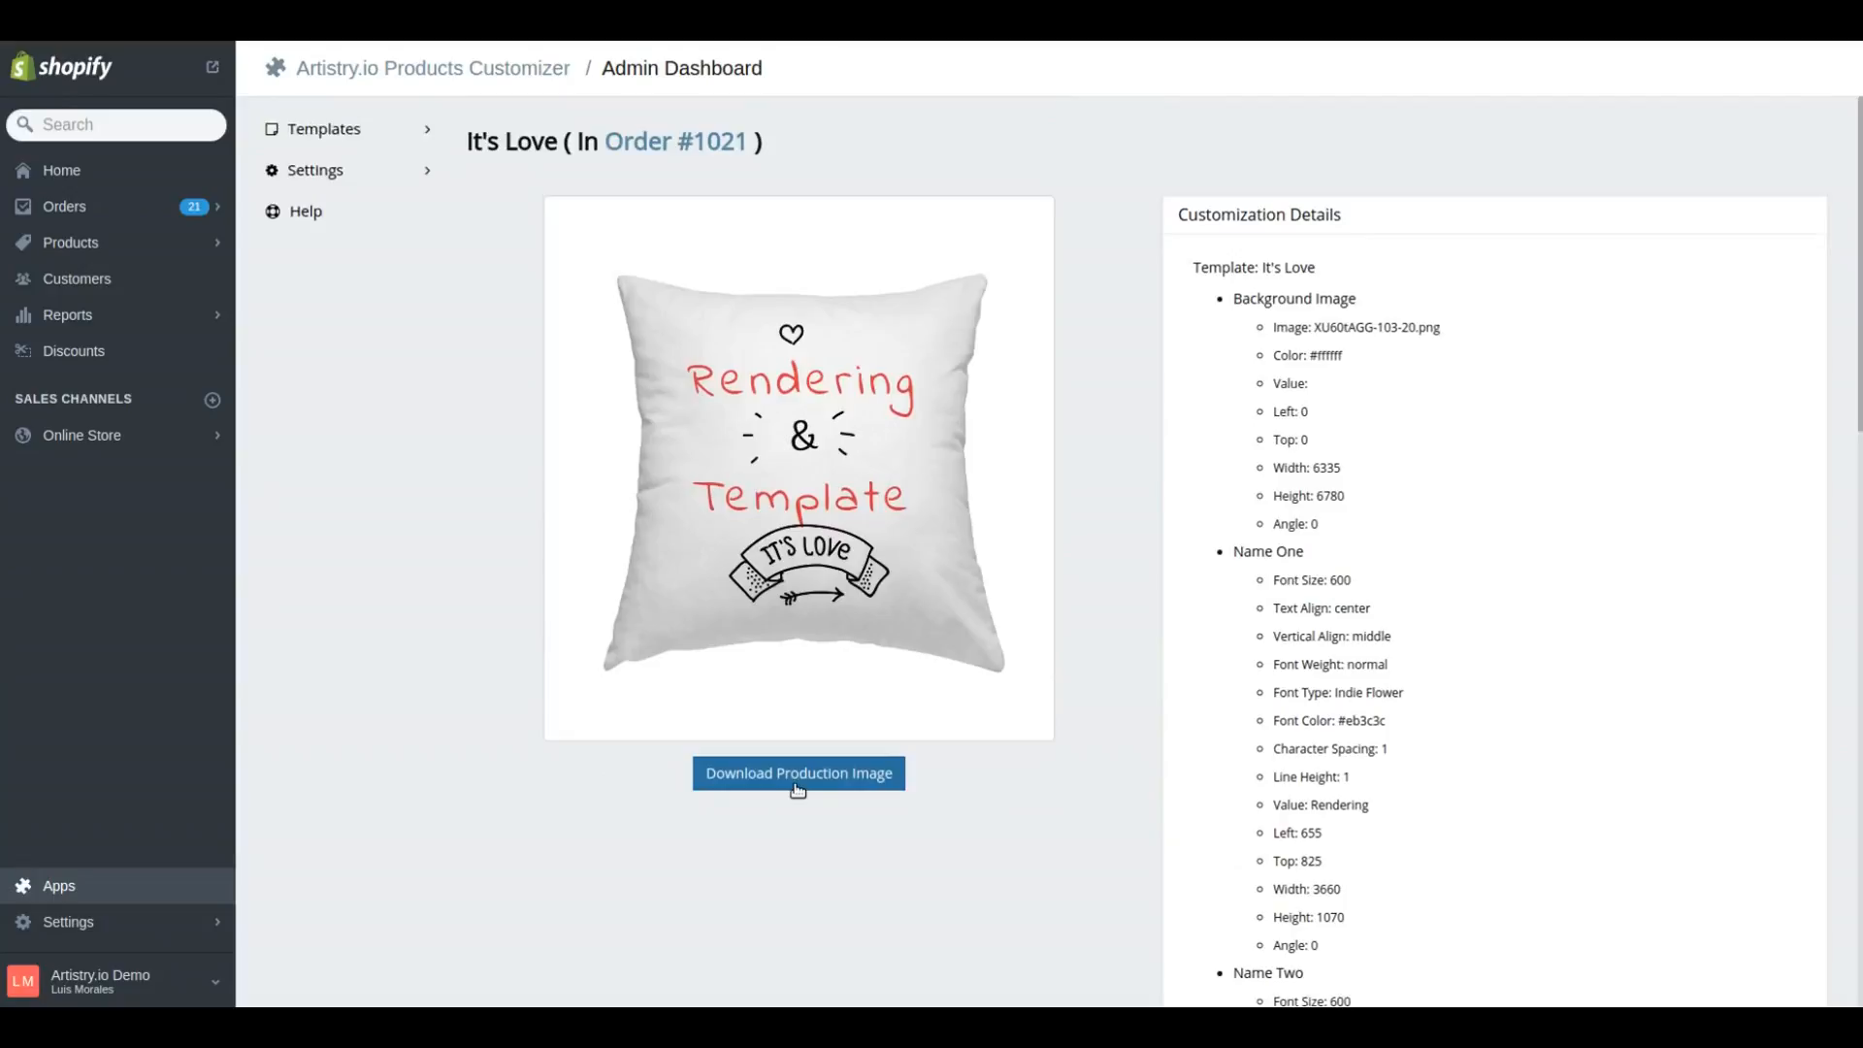
pyautogui.click(800, 778)
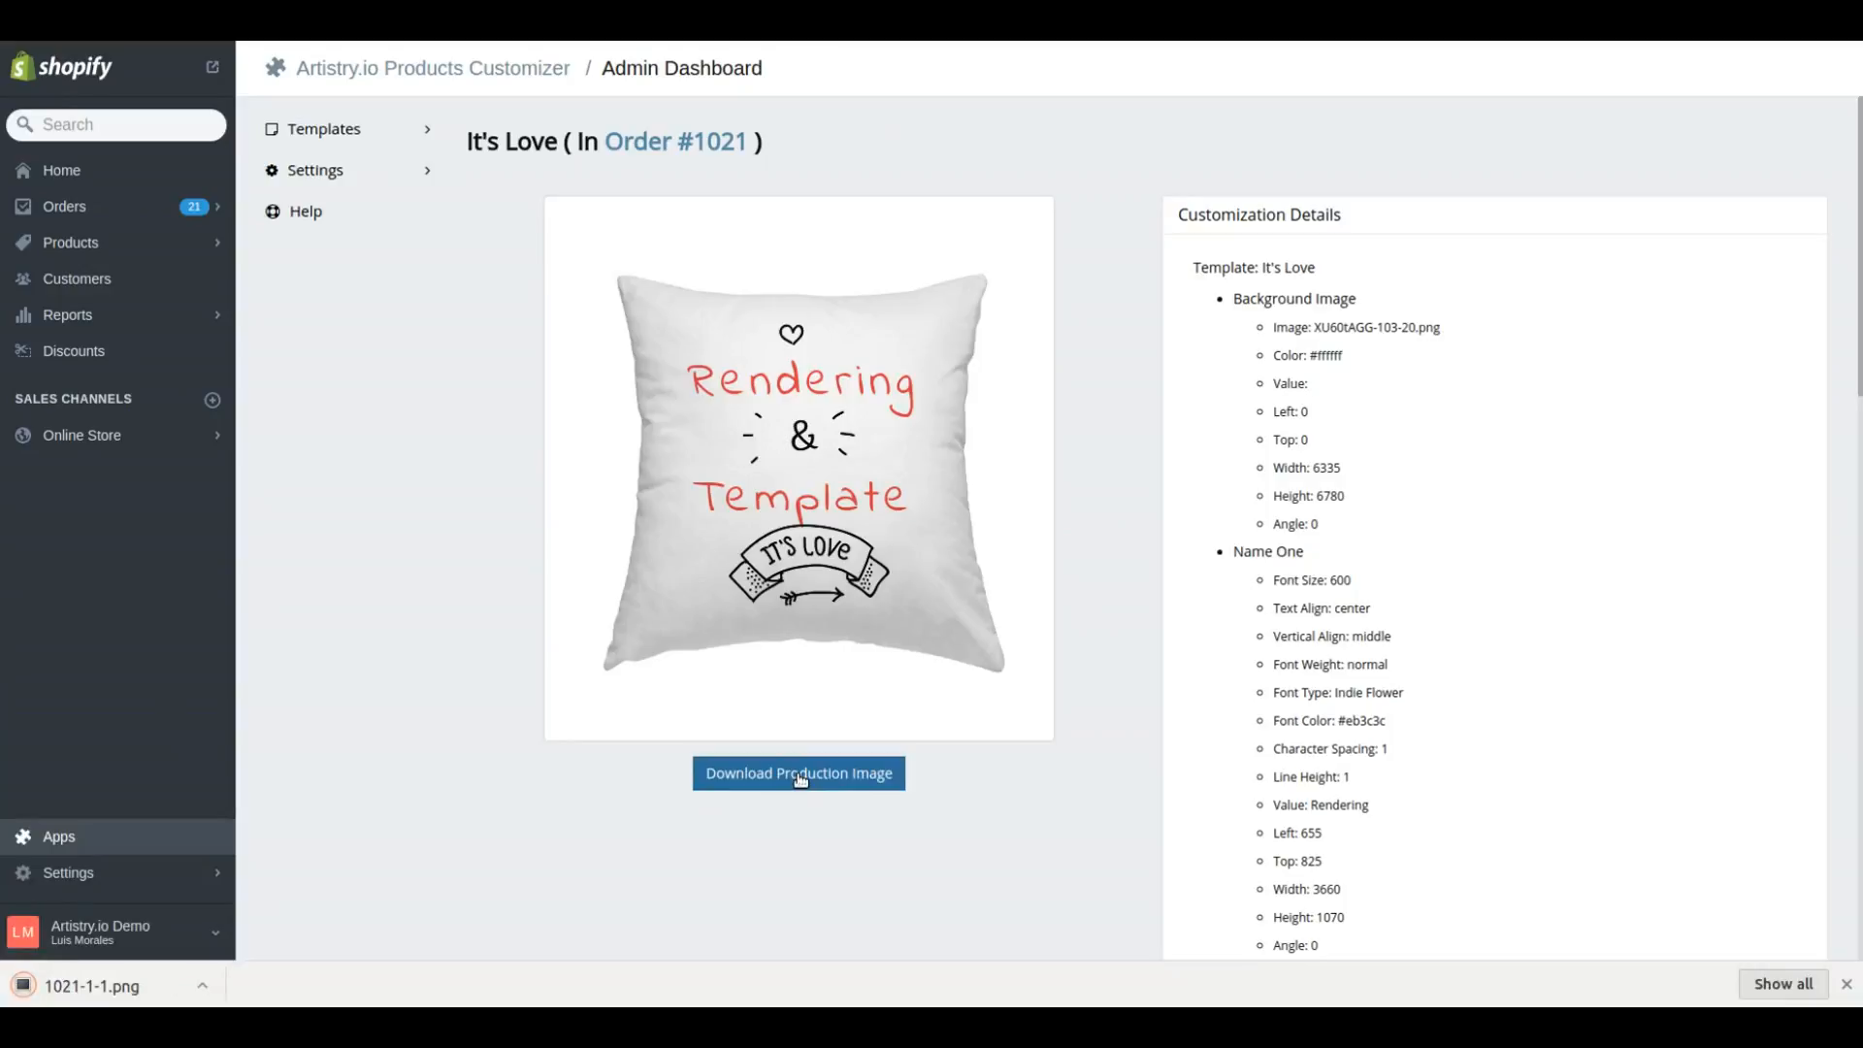
# Open the downloaded production image, check its pixel width and height in the image properties, and close it
pyautogui.click(106, 989)
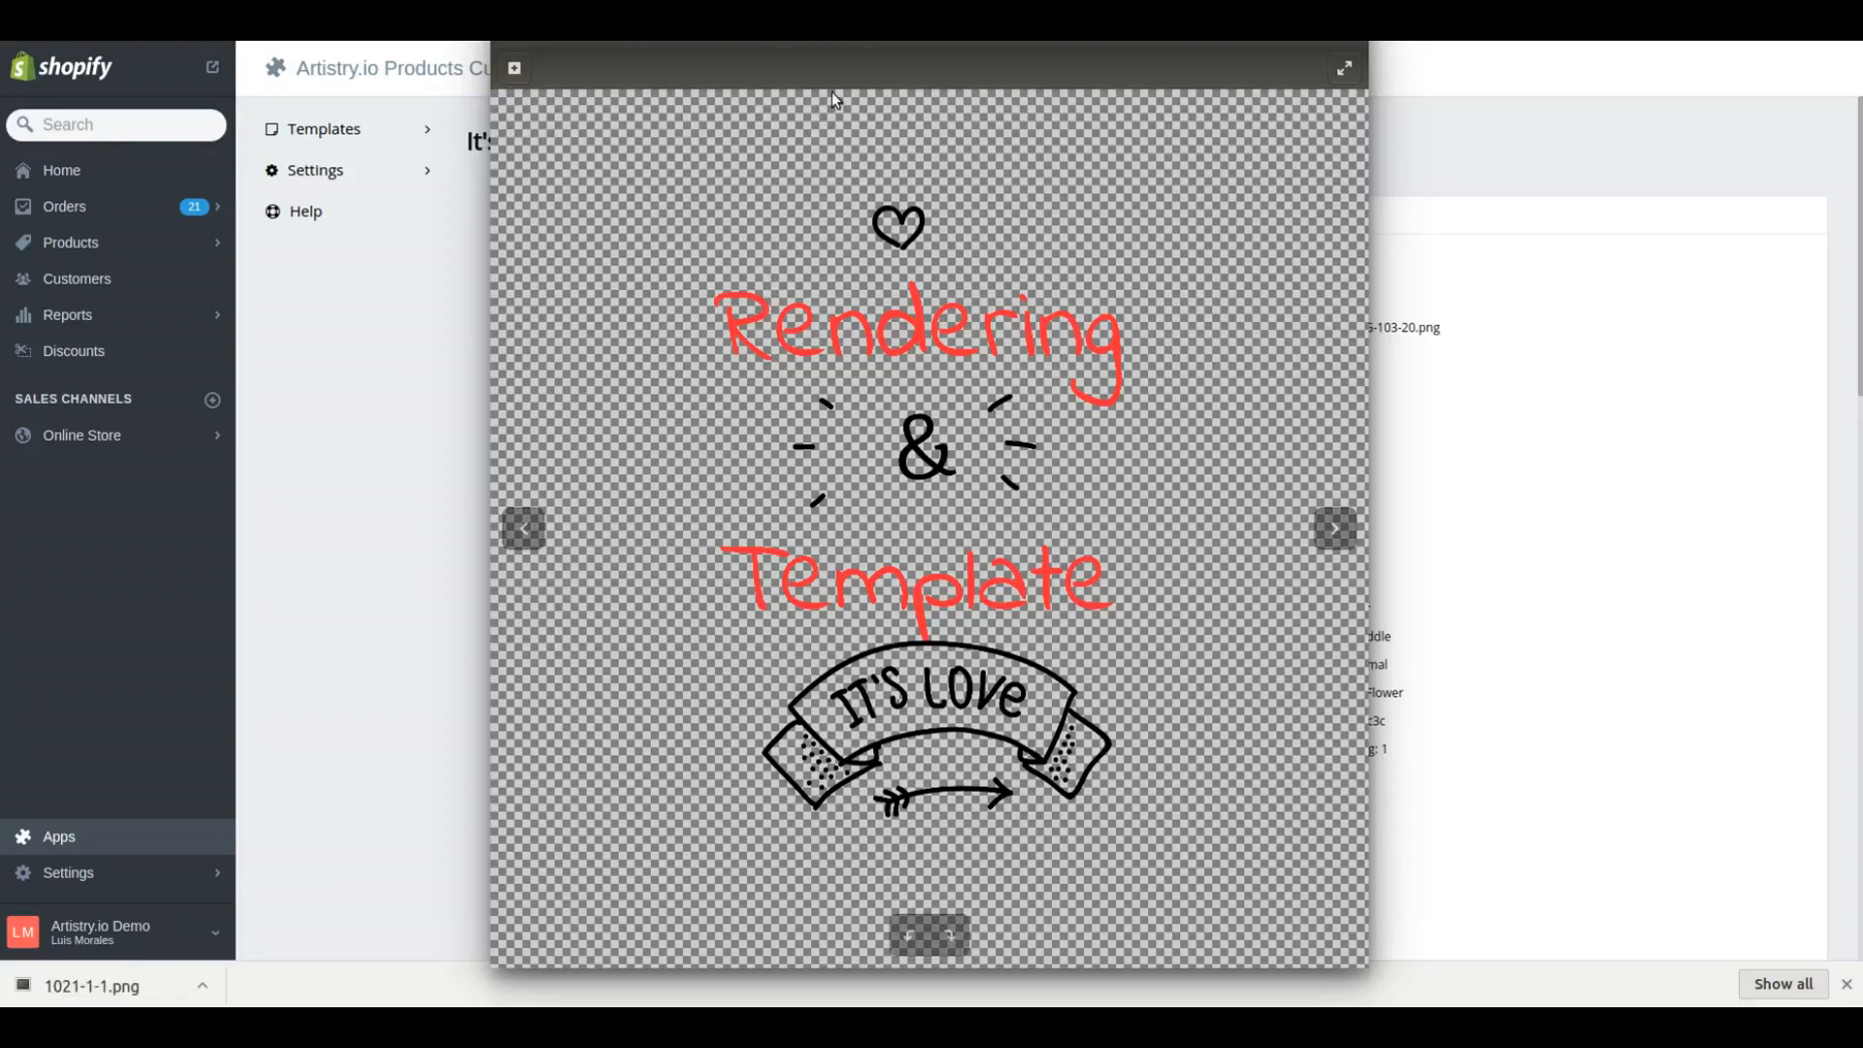
pyautogui.moveTo(862, 44); pyautogui.dragTo(801, 41)
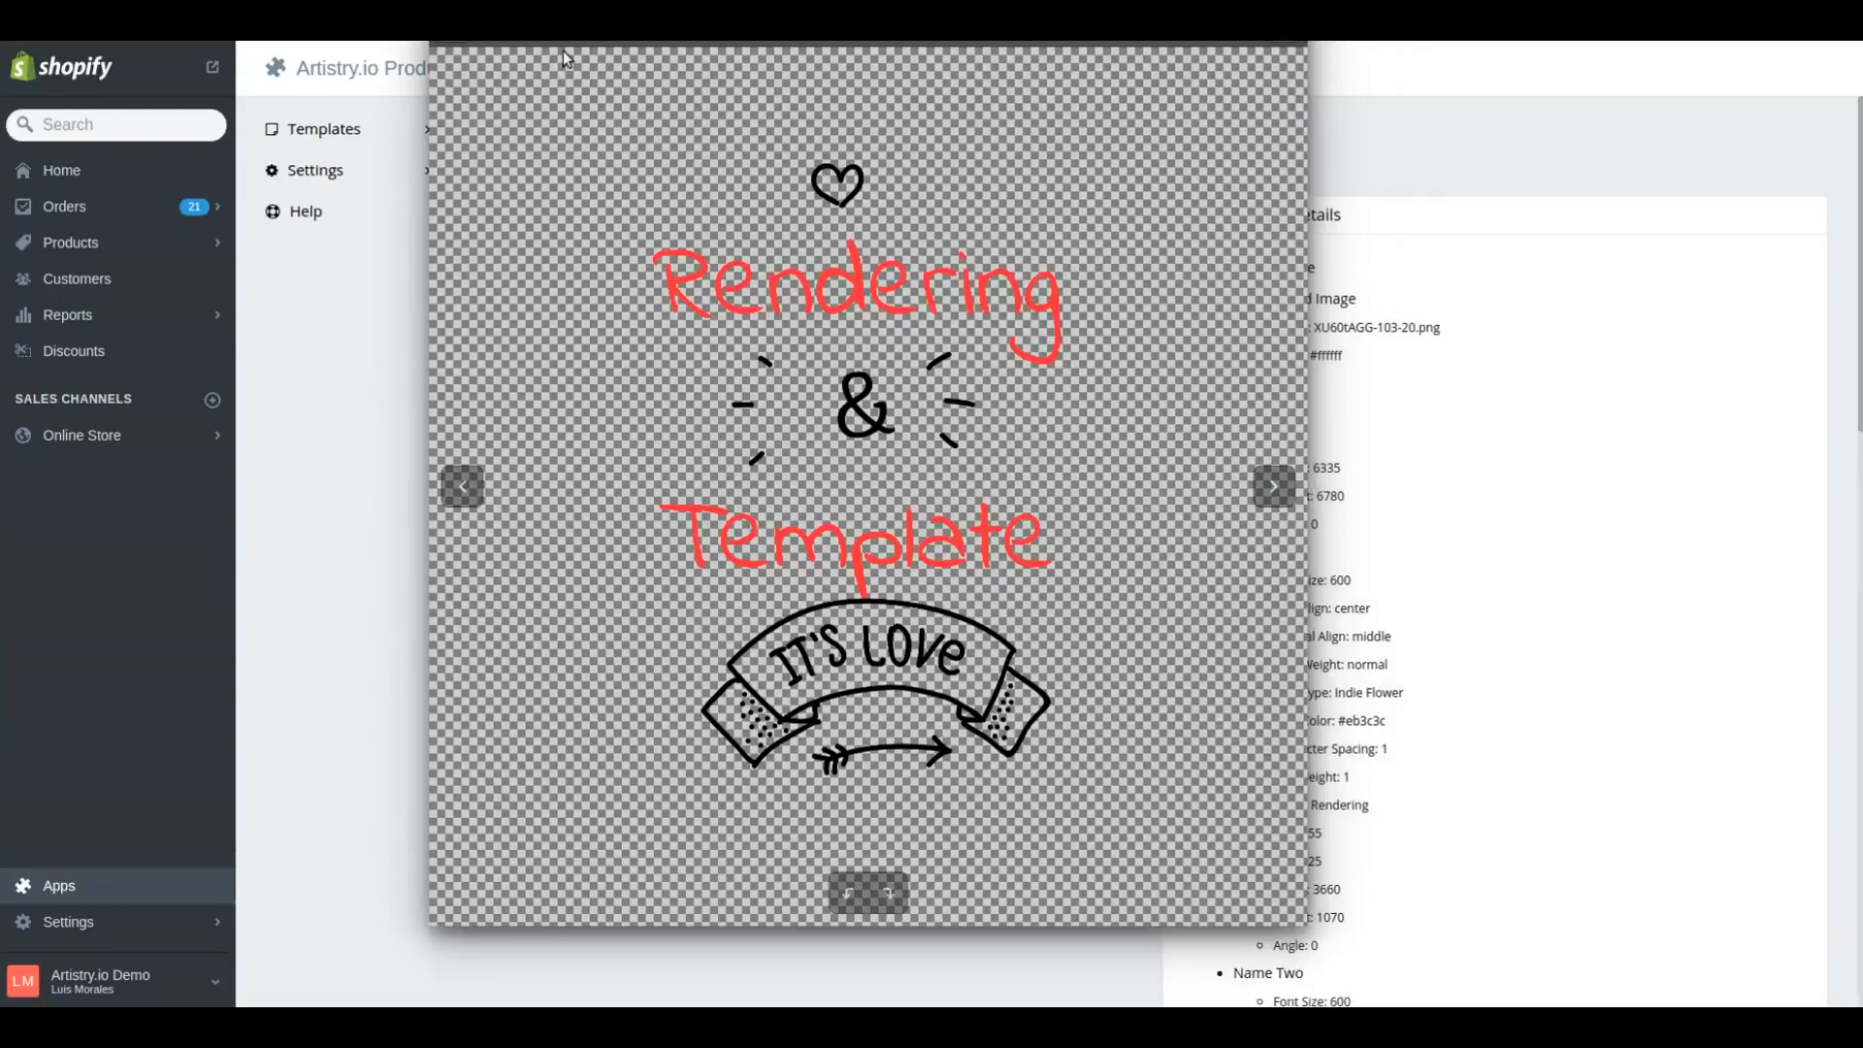
pyautogui.click(524, 29)
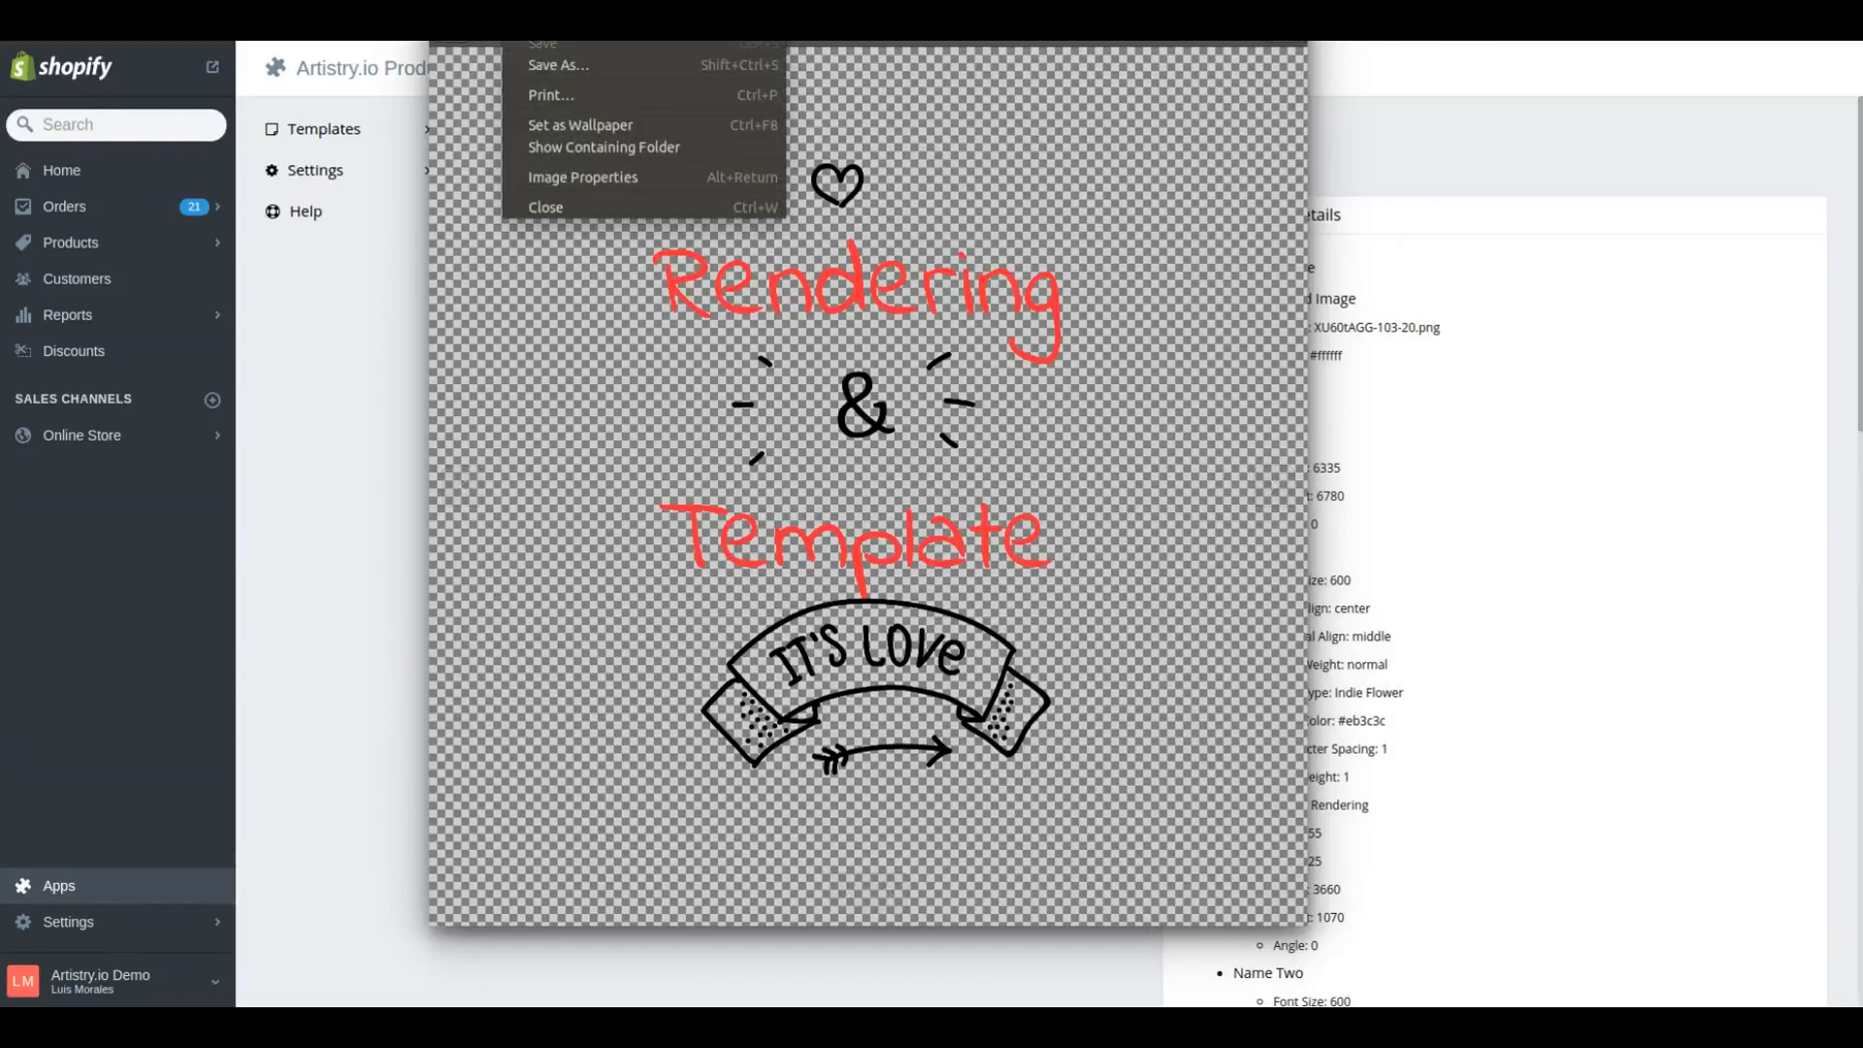
pyautogui.click(553, 177)
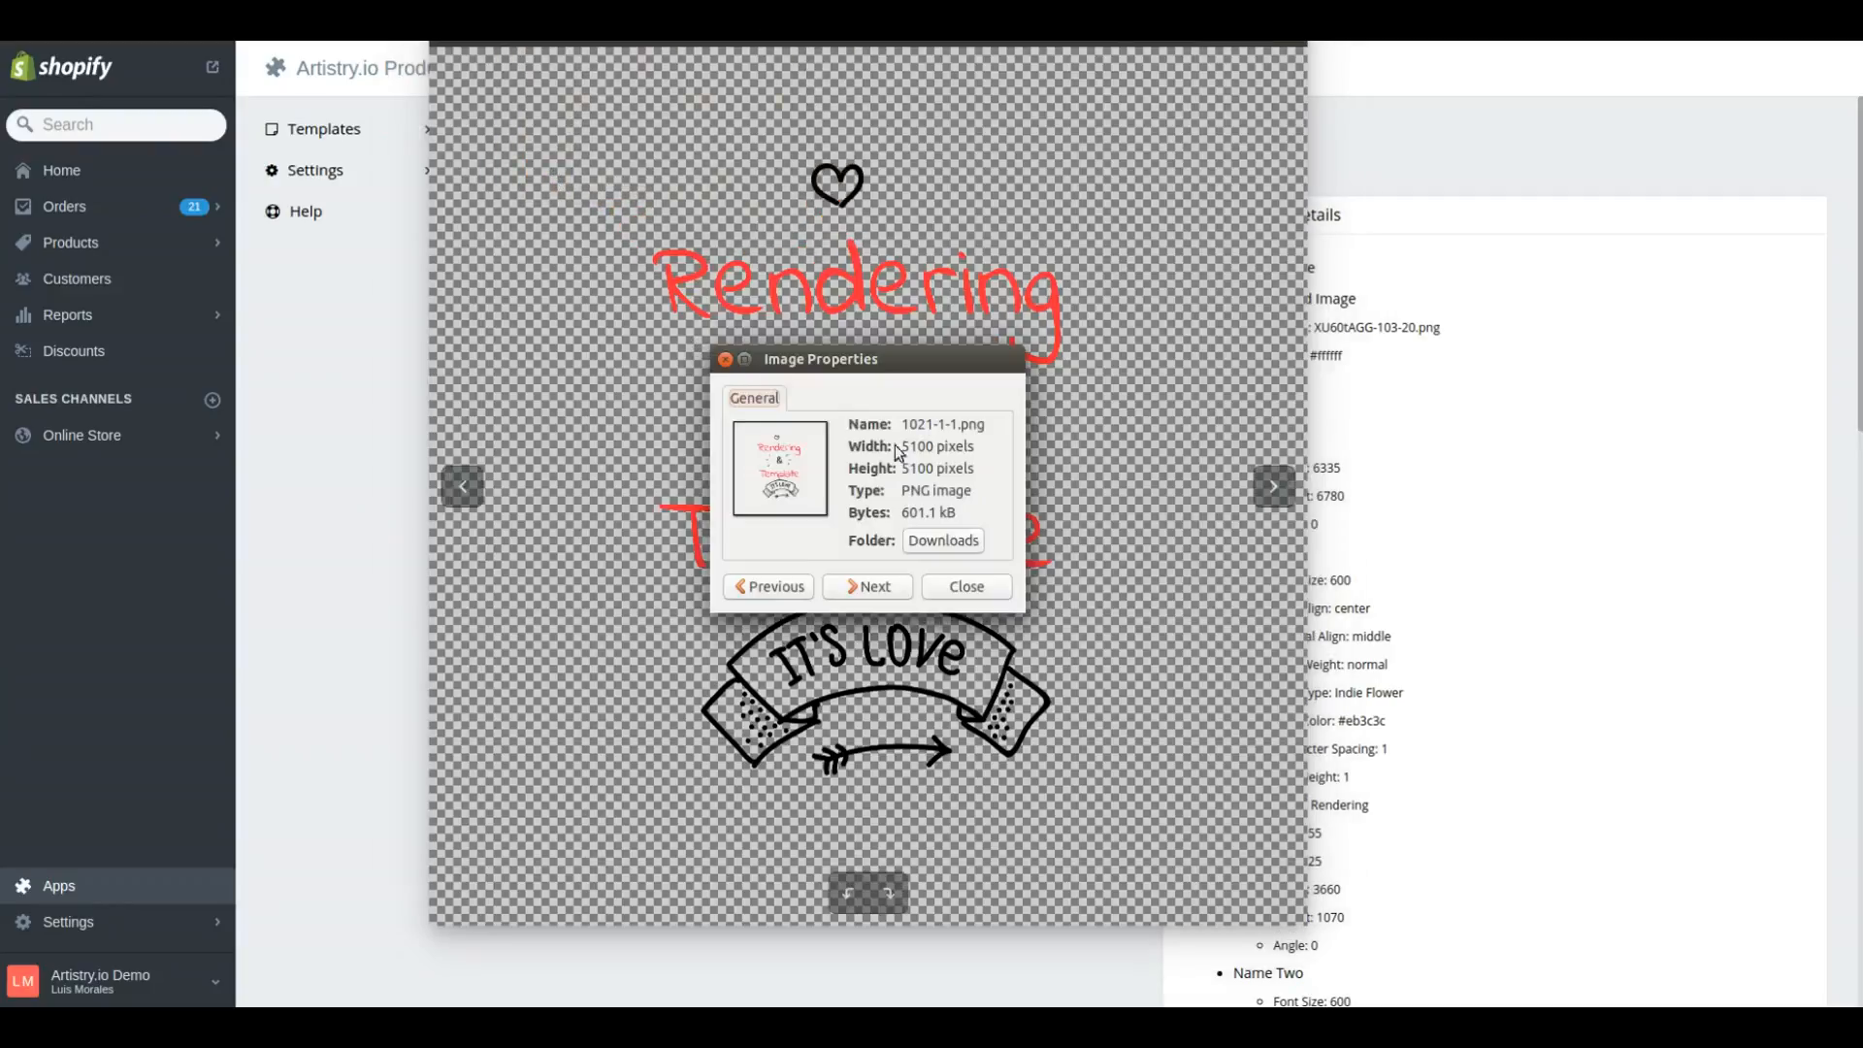
pyautogui.moveTo(902, 447); pyautogui.dragTo(933, 455)
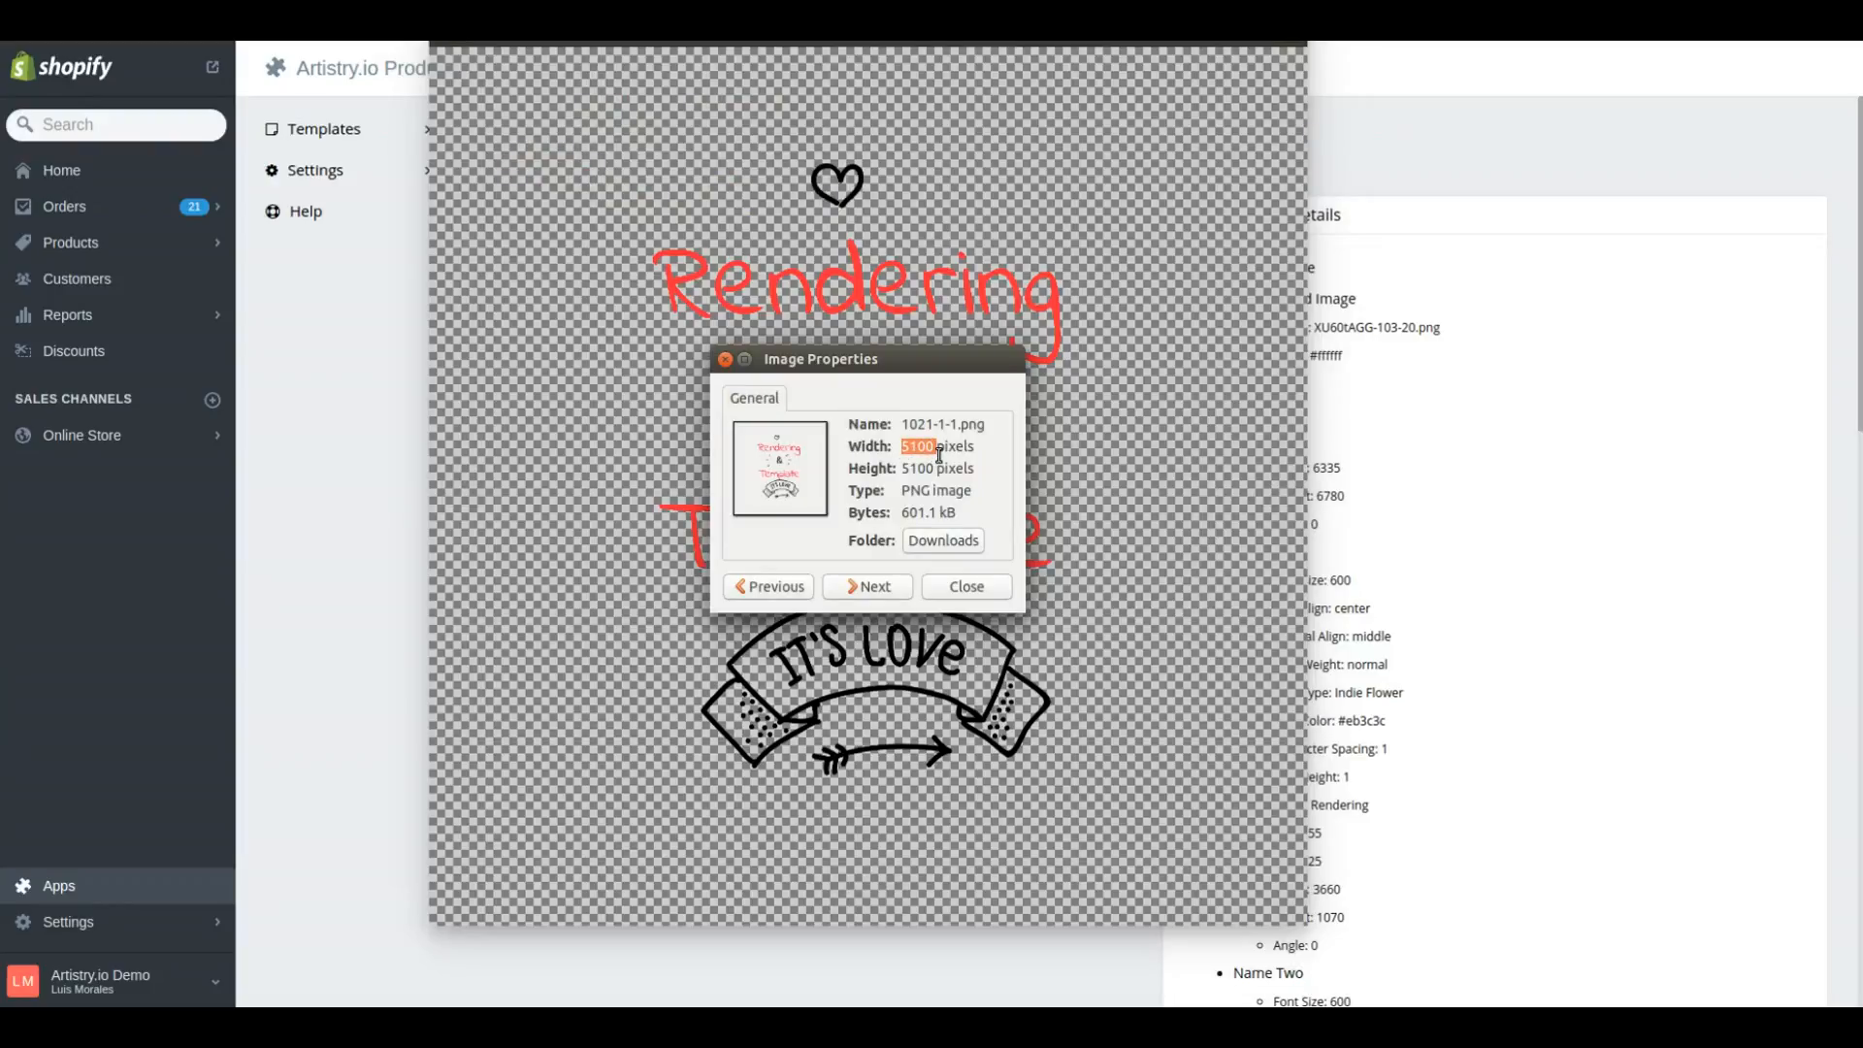
pyautogui.moveTo(938, 454)
pyautogui.mouseDown()
pyautogui.moveTo(962, 452)
pyautogui.moveTo(928, 471)
pyautogui.mouseUp()
pyautogui.click(967, 587)
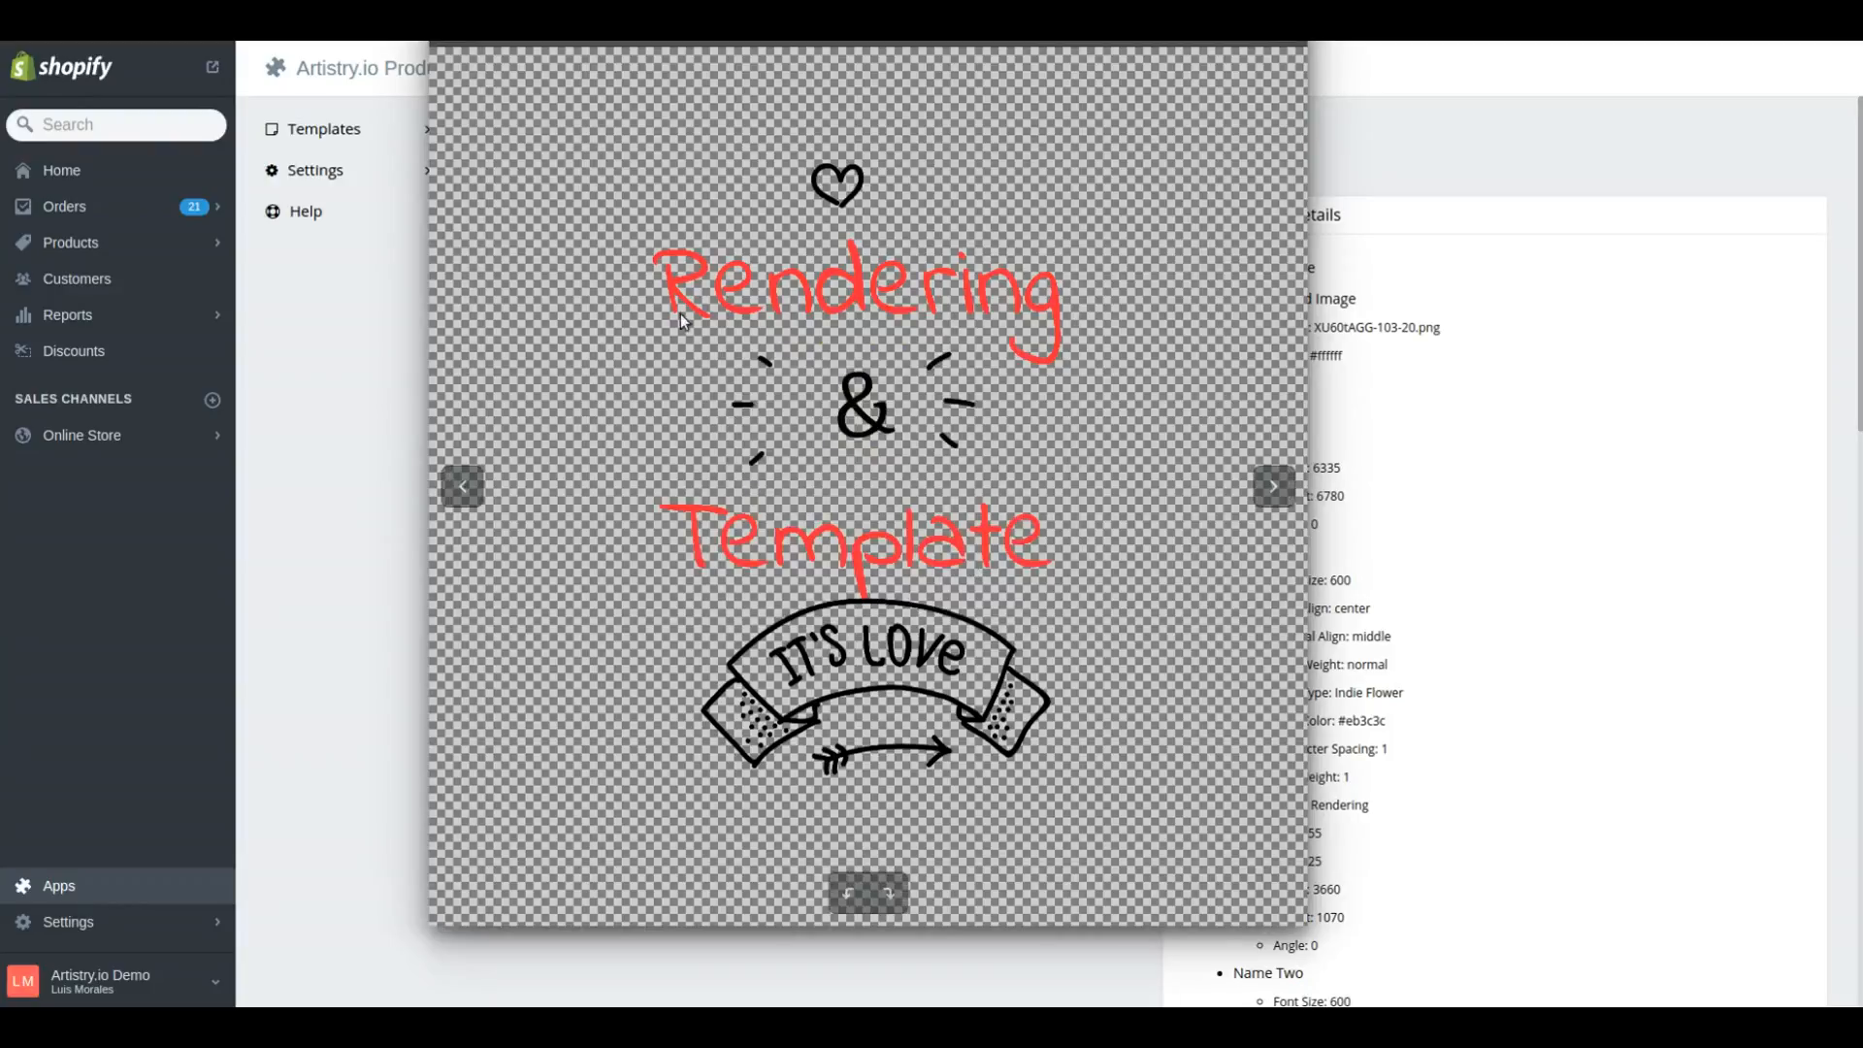
pyautogui.click(425, 78)
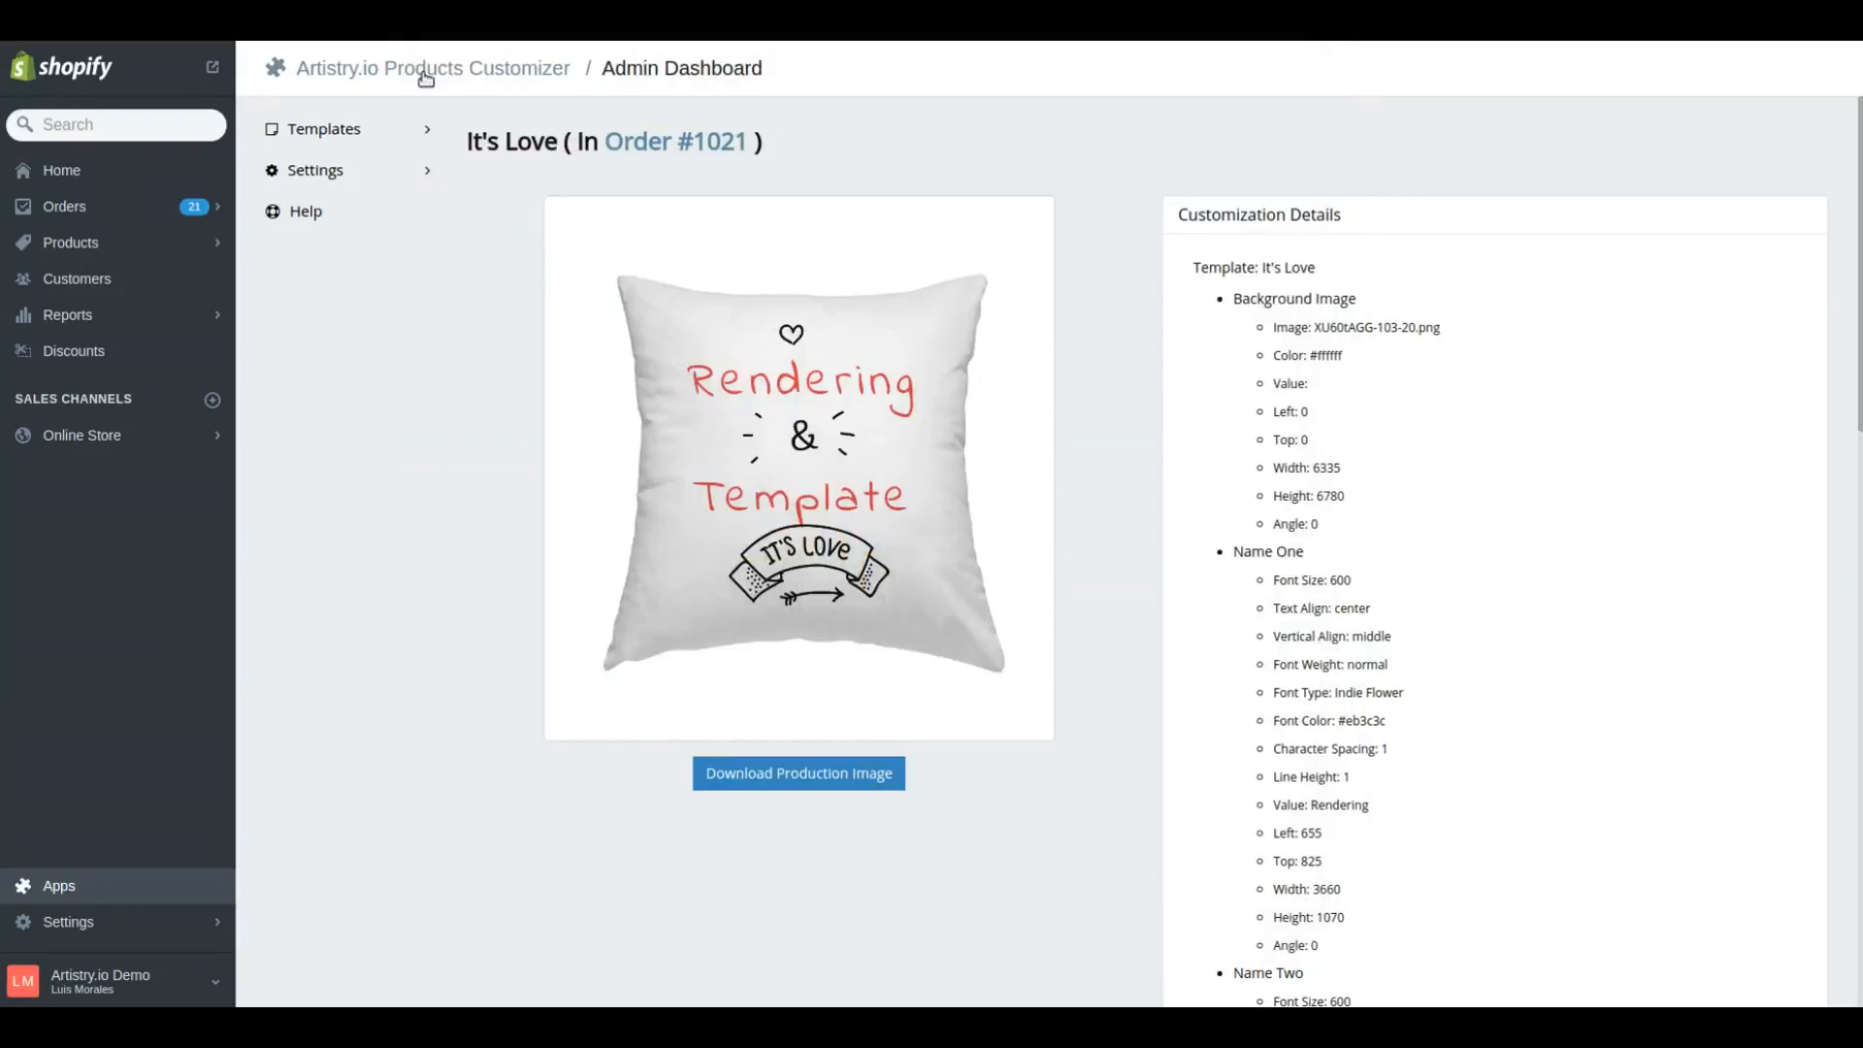
# Go to the rendering templates, inspect the 17" x 17" Design Area template in the editor, and return to the list
pyautogui.moveTo(355, 132)
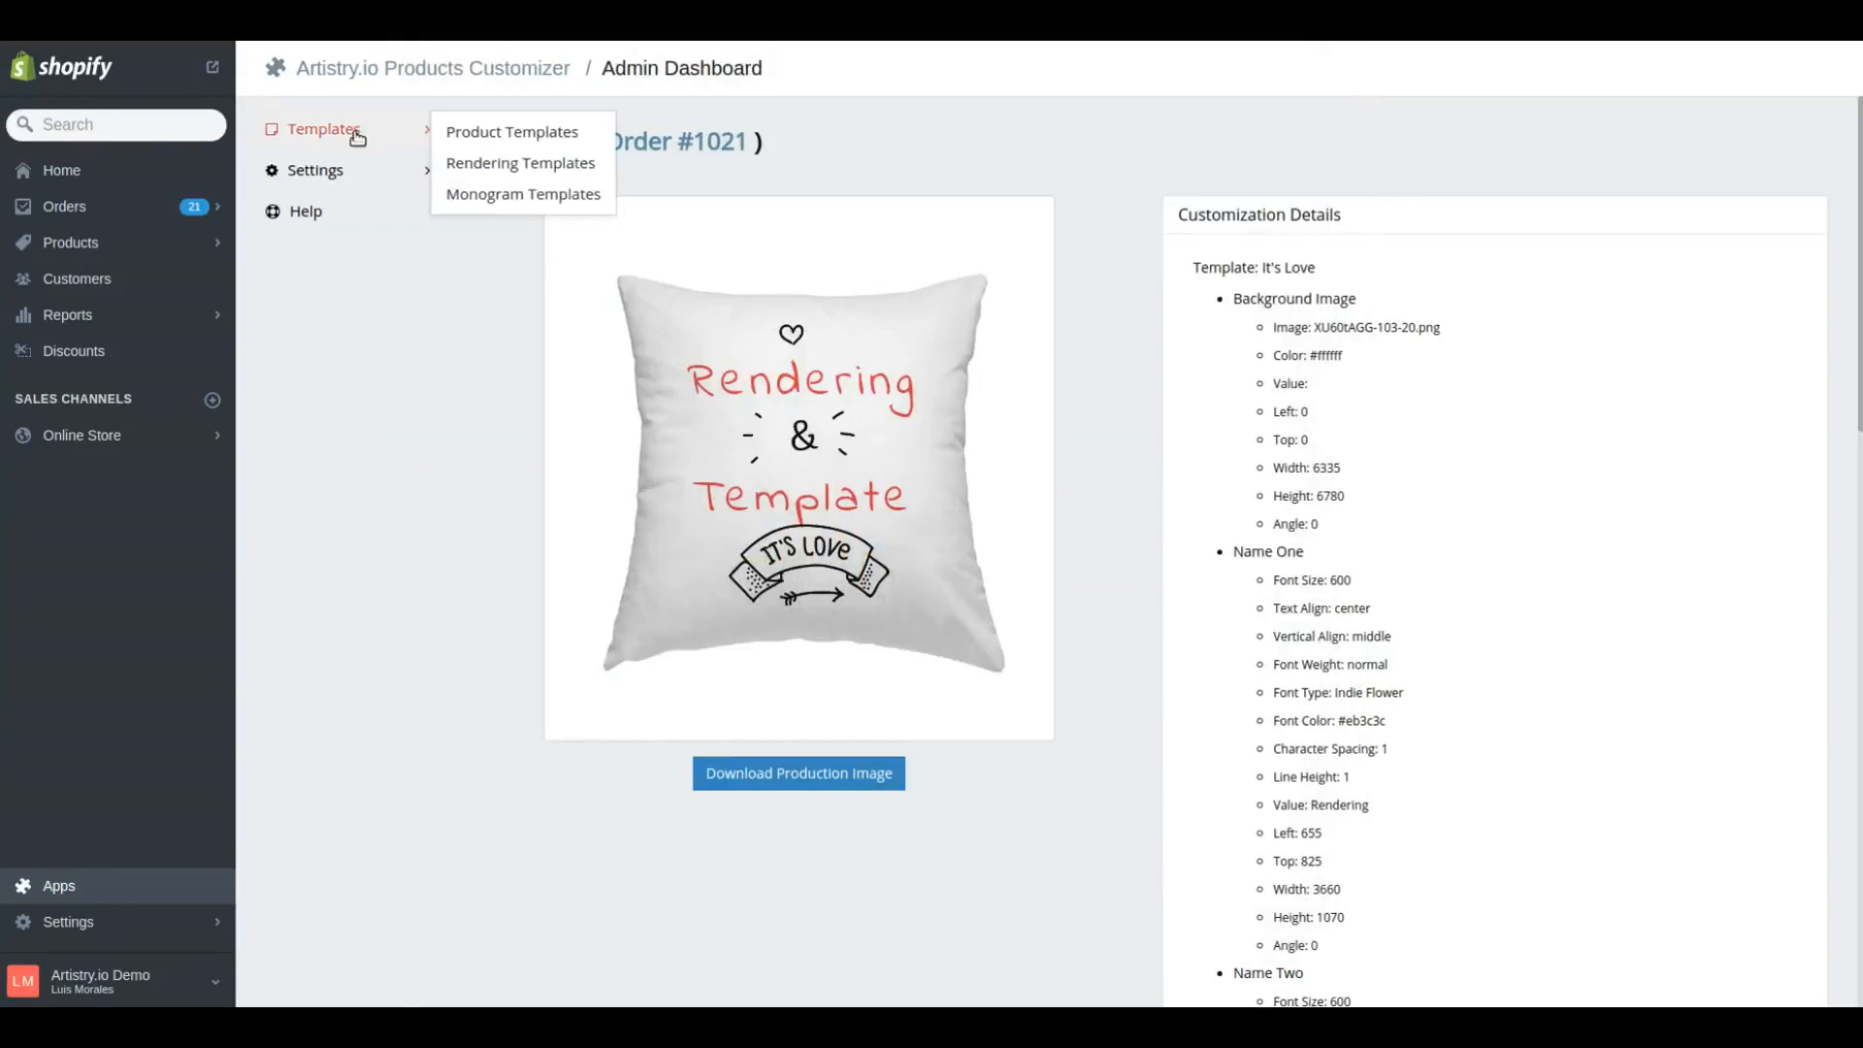
pyautogui.click(528, 162)
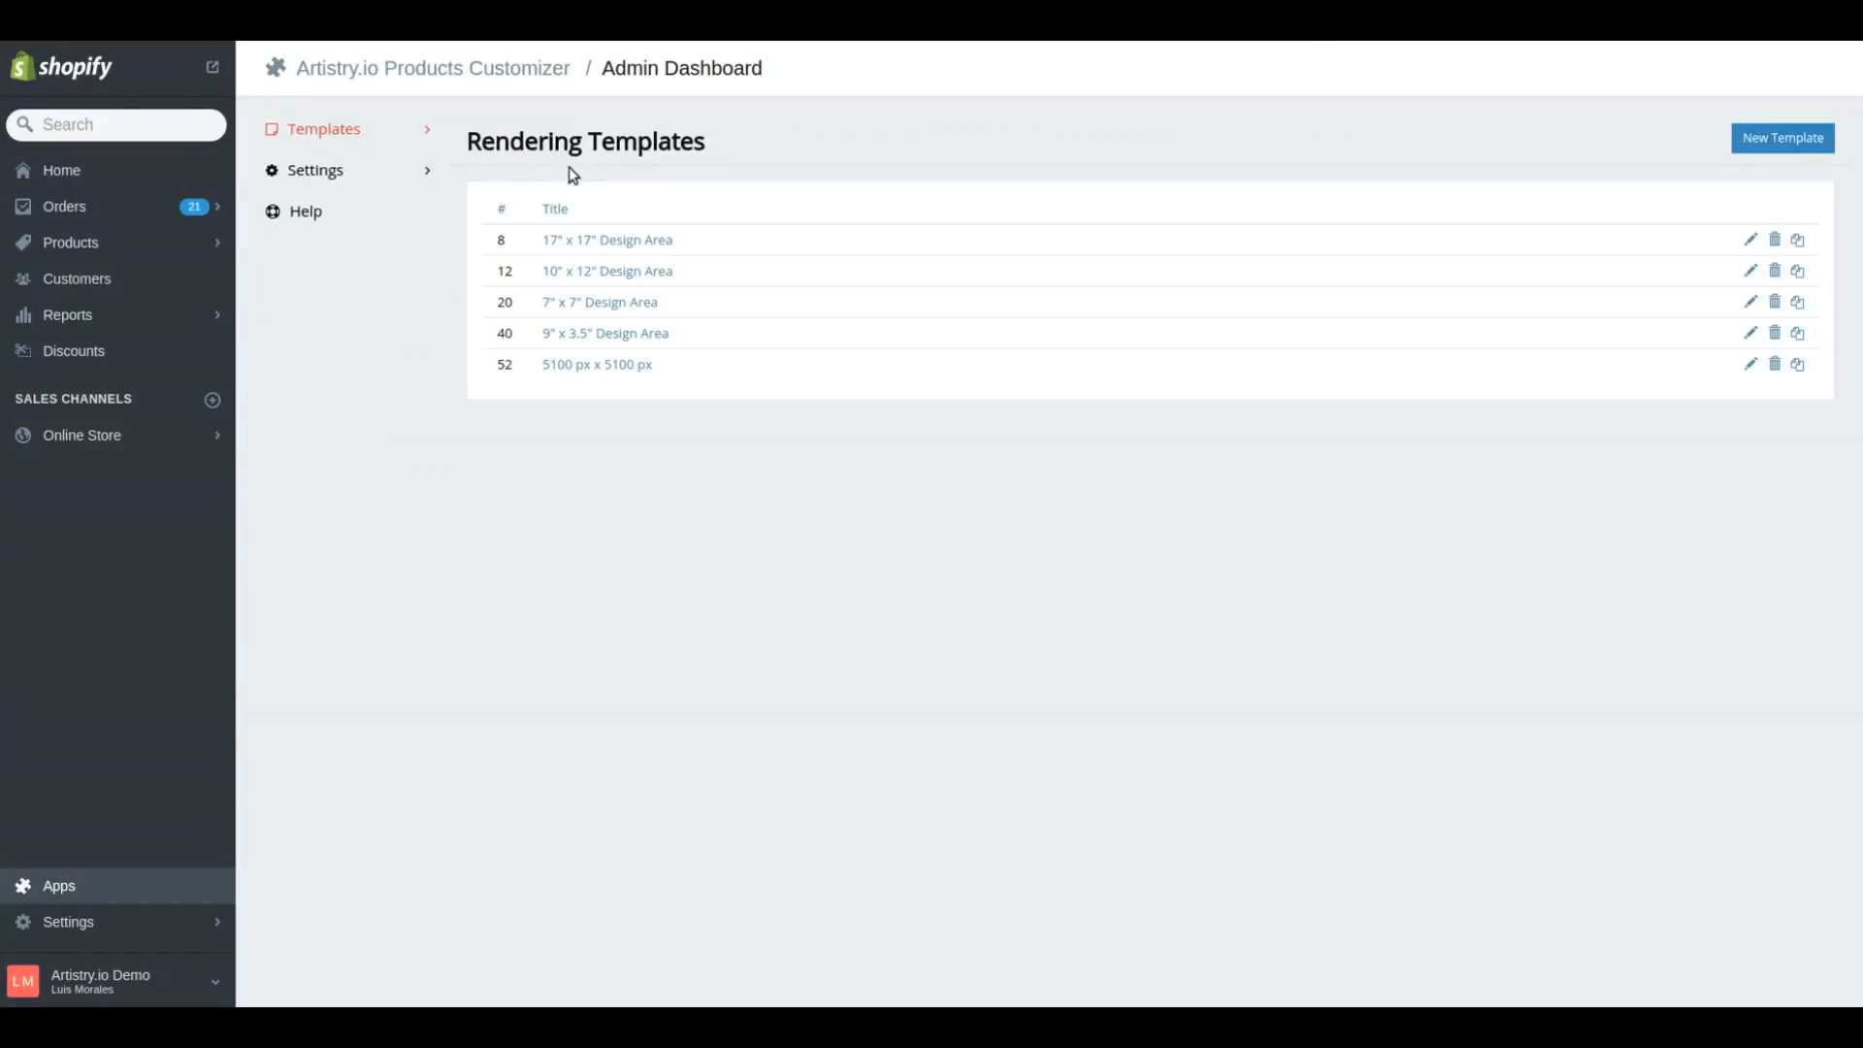
pyautogui.moveTo(399, 138)
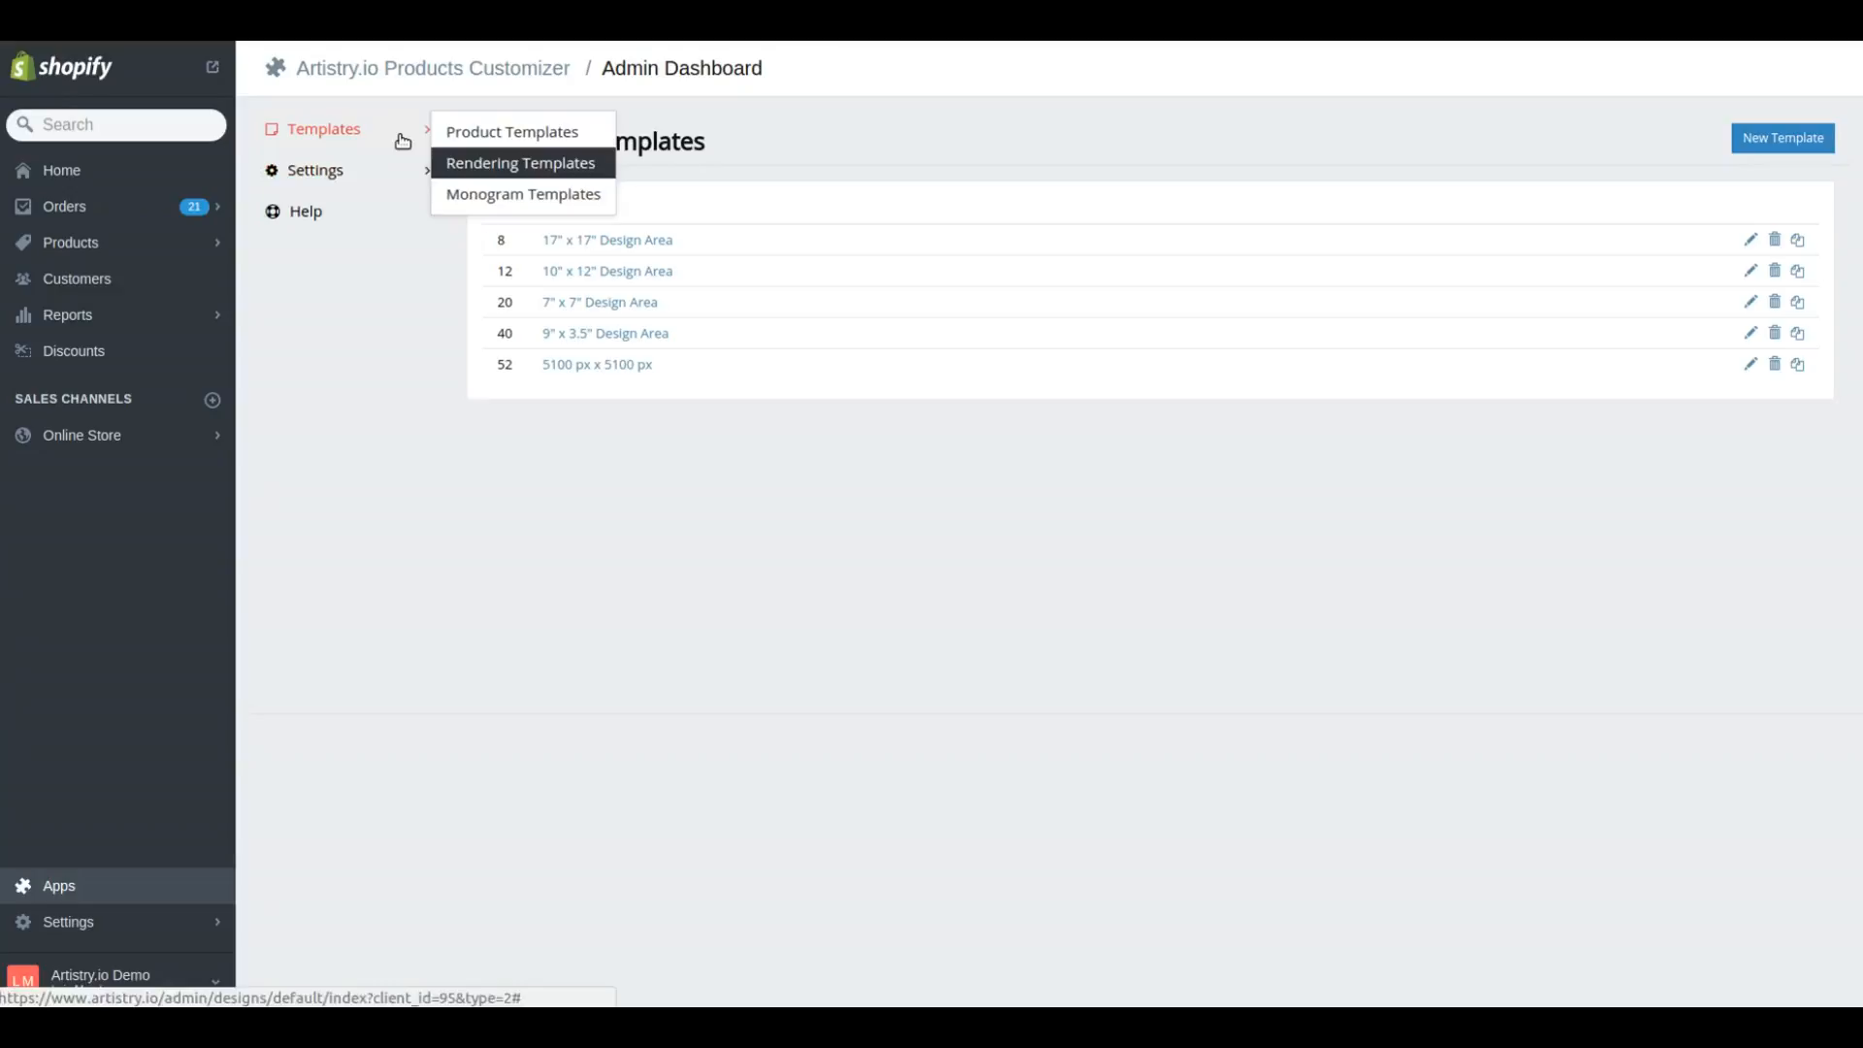
pyautogui.click(499, 162)
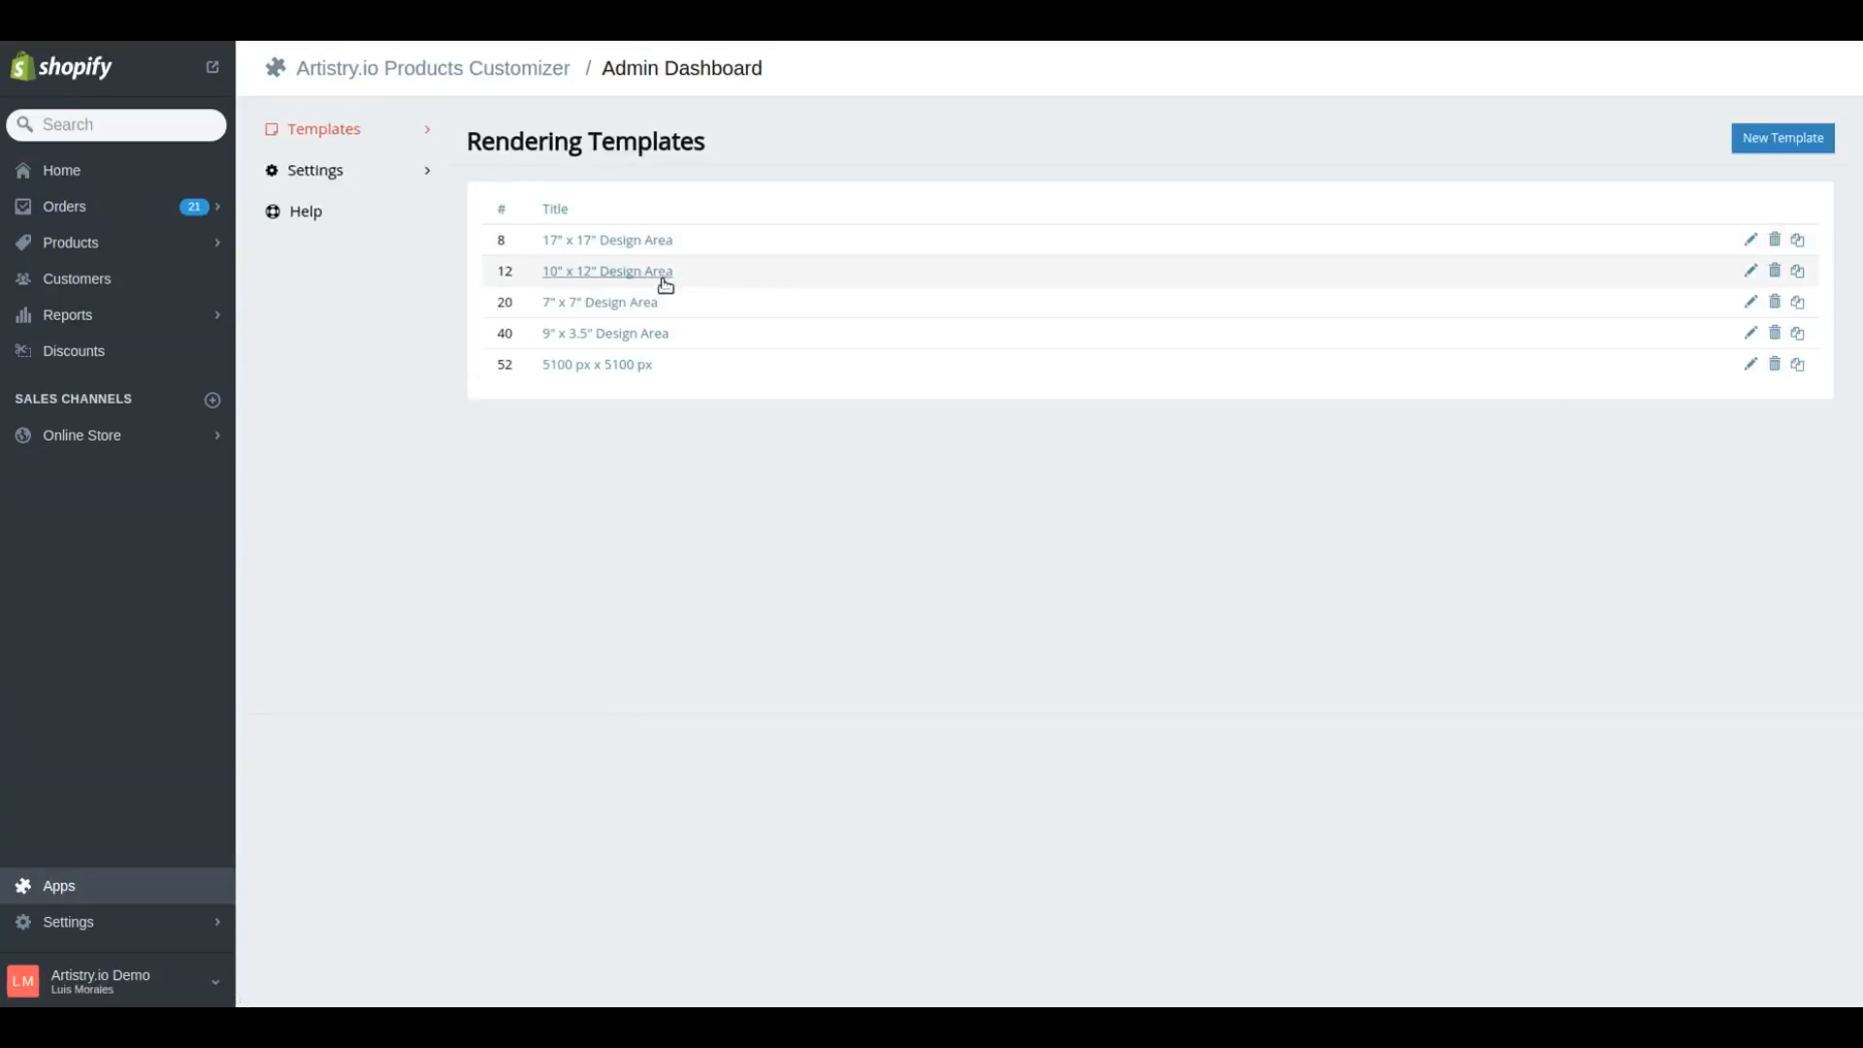
pyautogui.click(1751, 242)
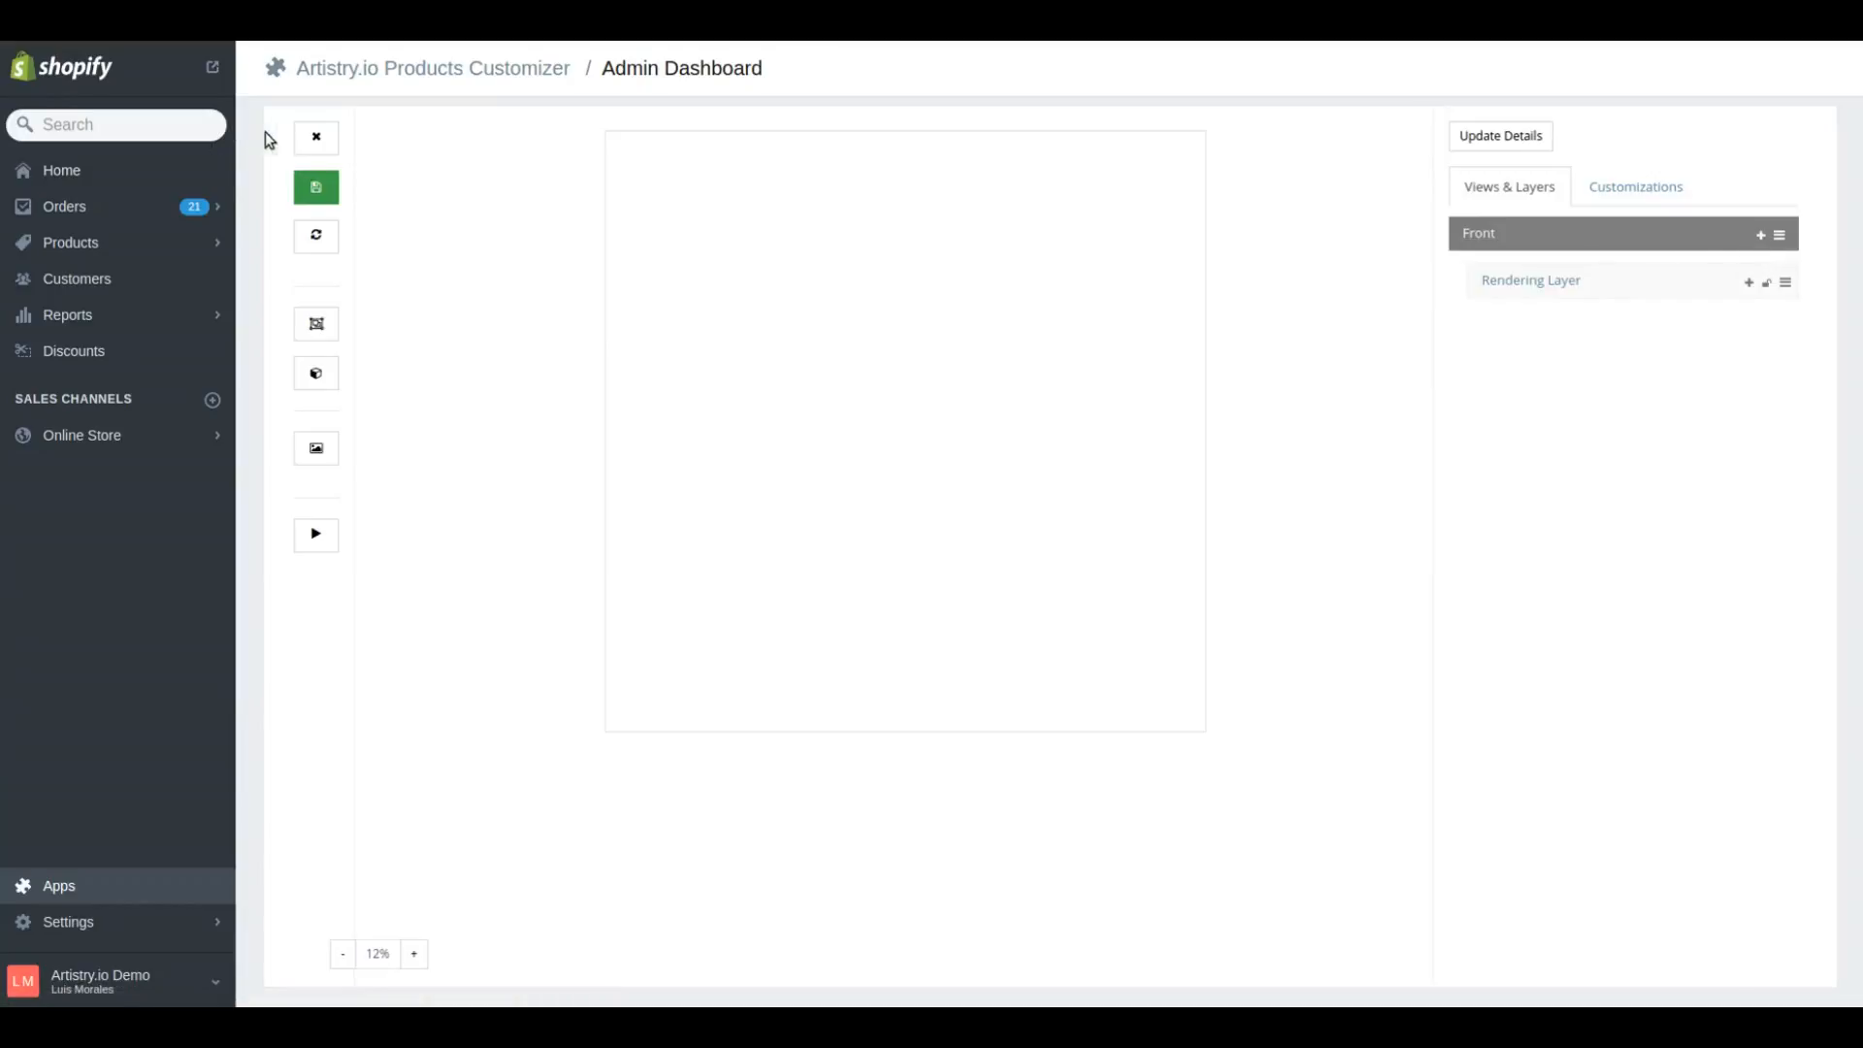
pyautogui.click(320, 139)
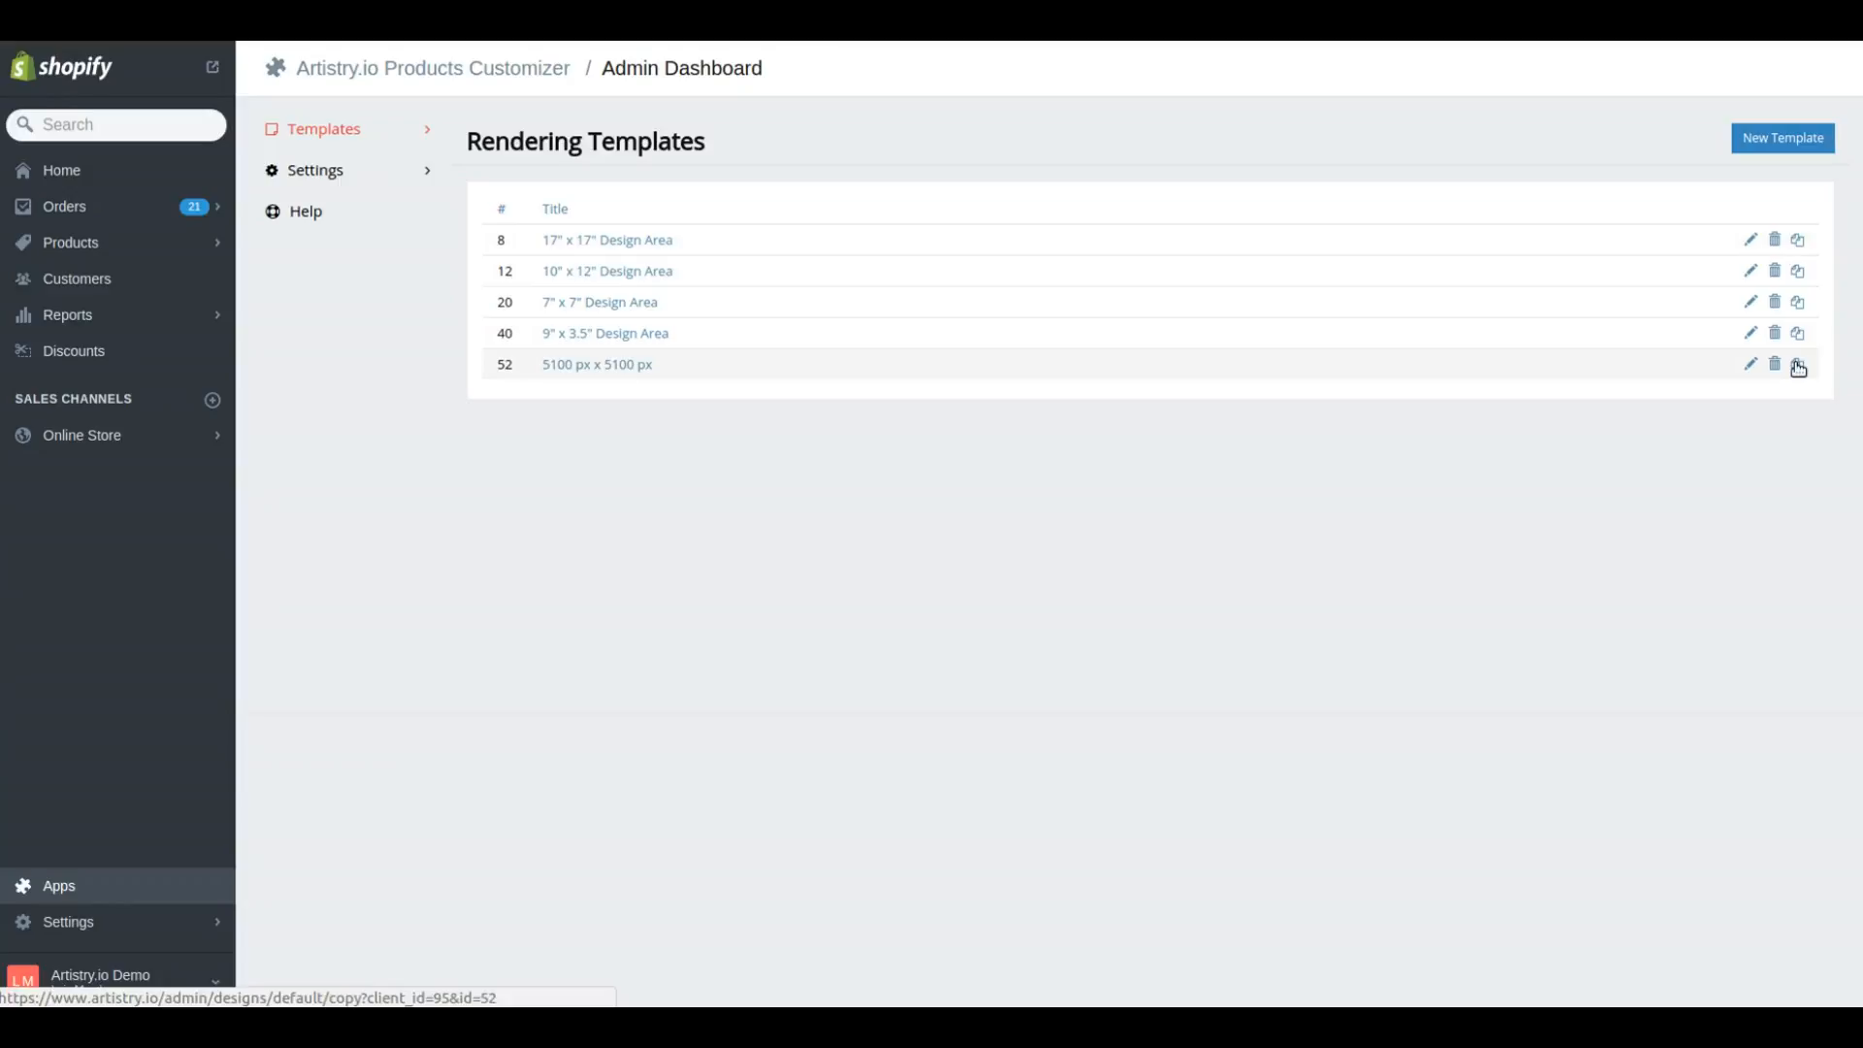
# Open a blank form for creating a new rendering template
pyautogui.click(1788, 138)
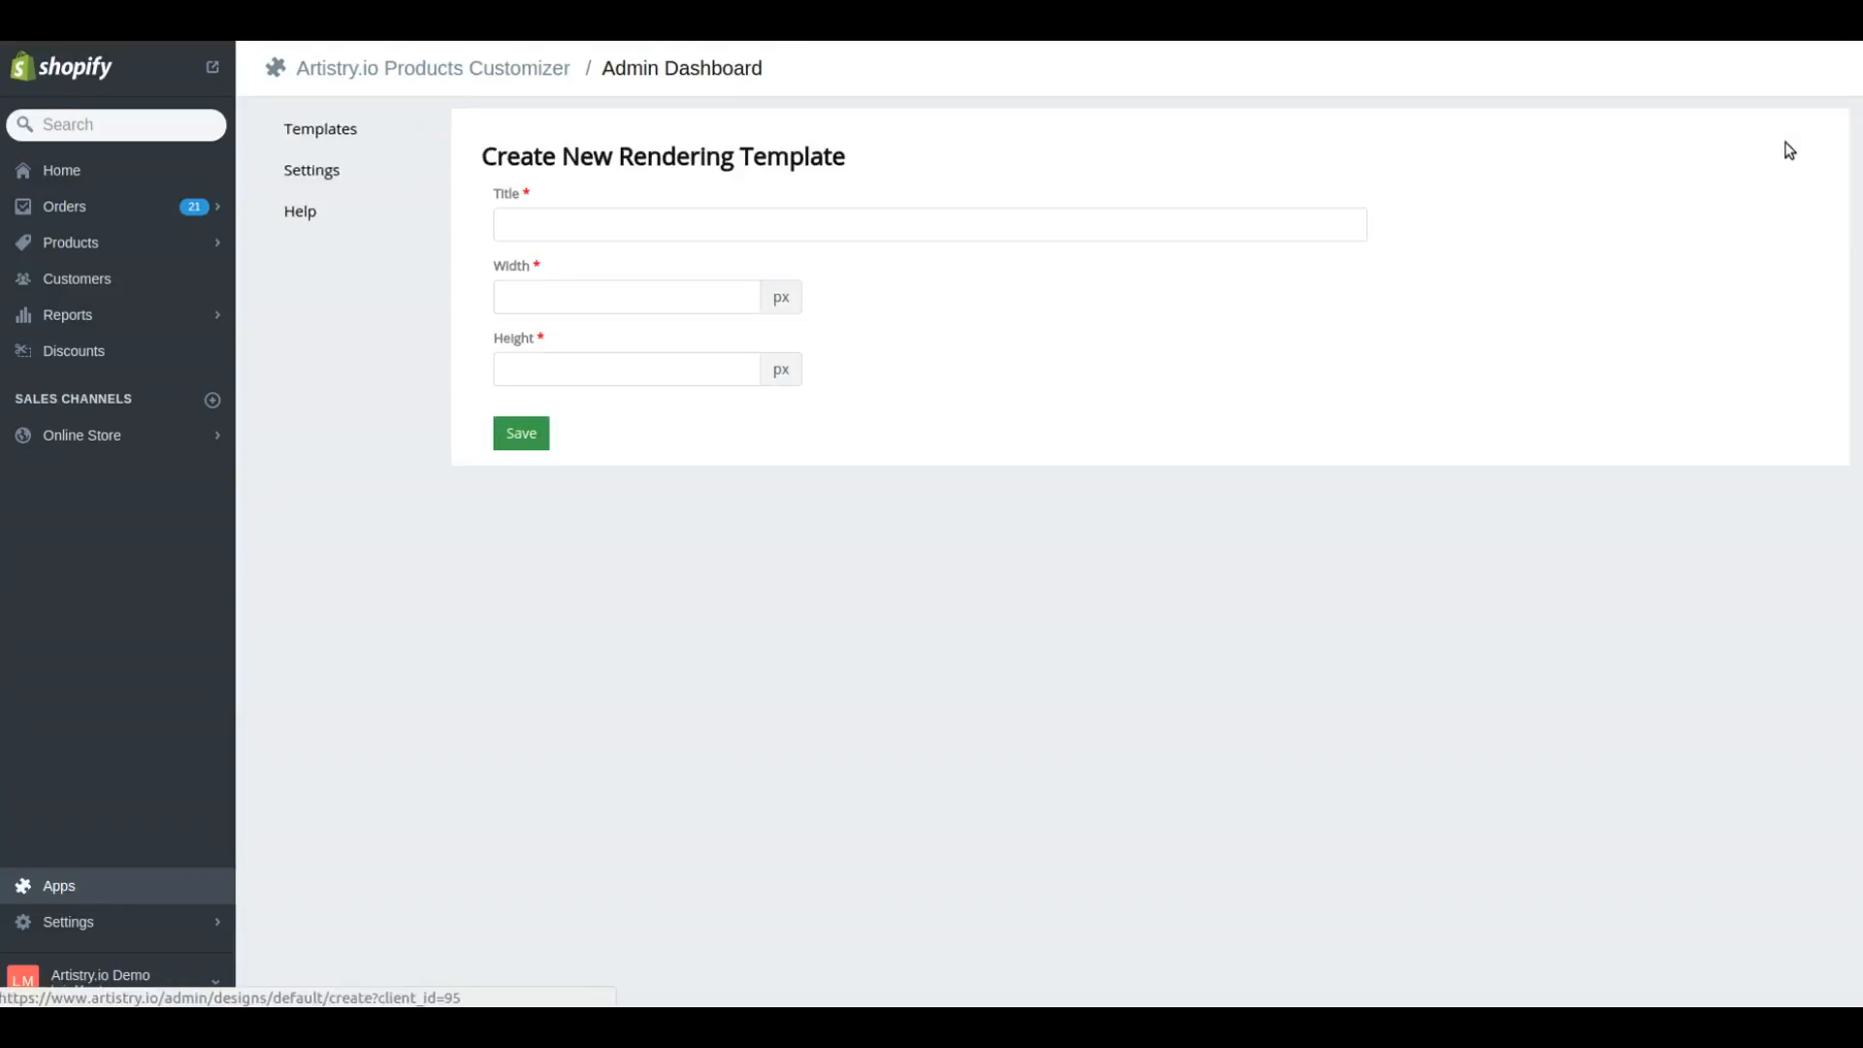